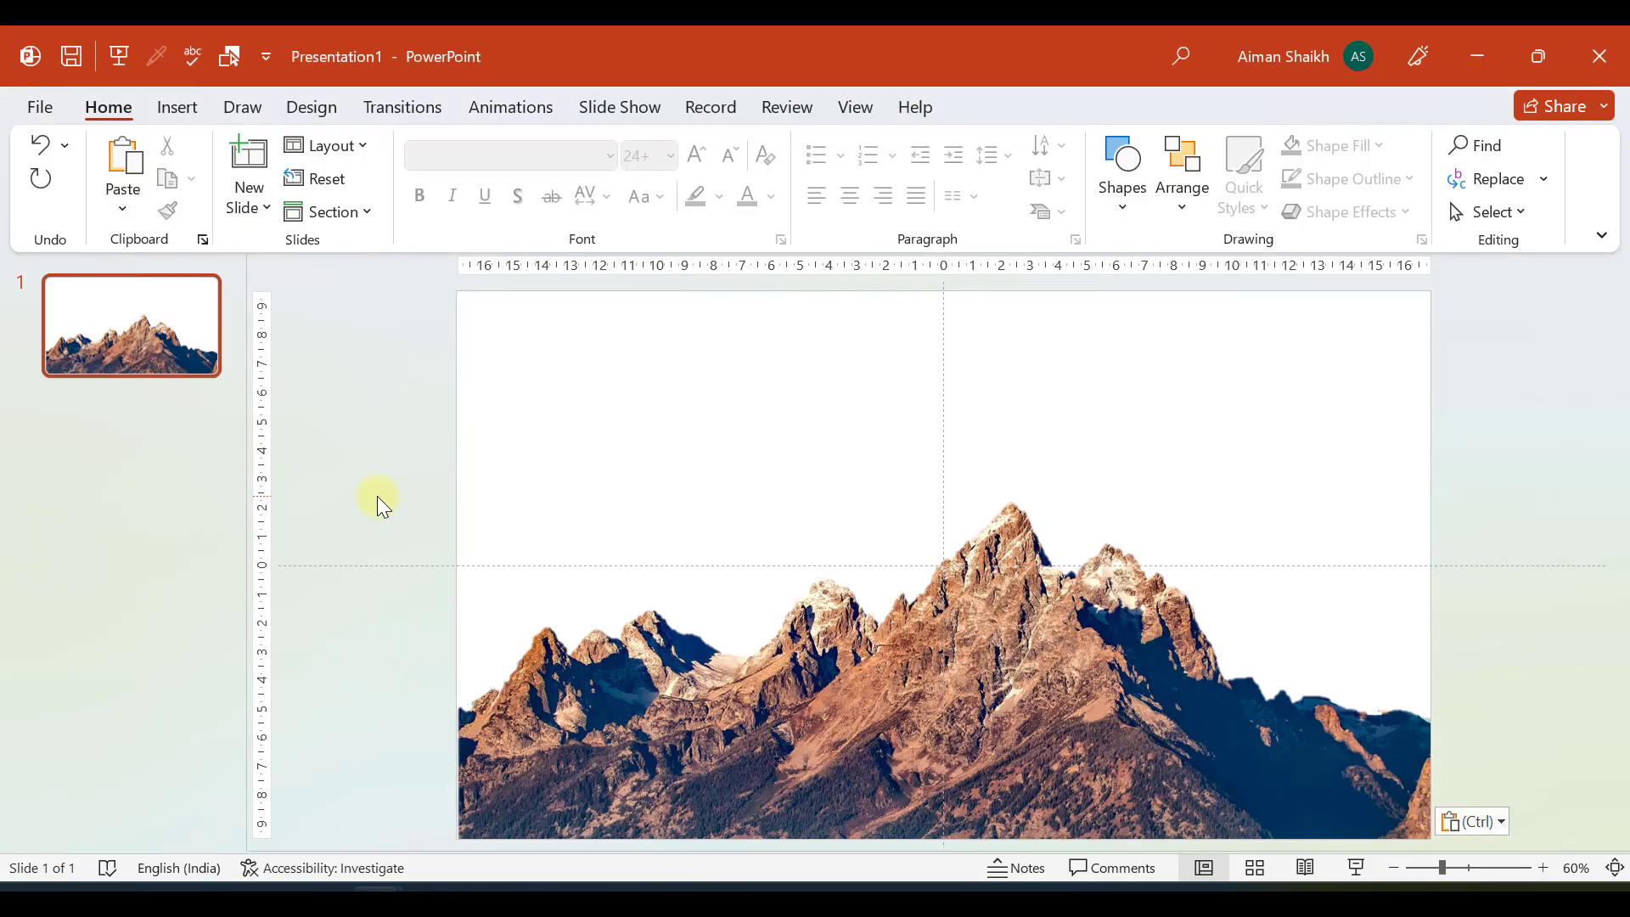
{"action": "mouse_move", "coordinate": [975, 673]}
{"action": "left_mouse_down"}
{"action": "mouse_move", "coordinate": [745, 484]}
{"action": "mouse_move", "coordinate": [735, 606]}
{"action": "mouse_move", "coordinate": [900, 560]}
{"action": "mouse_move", "coordinate": [806, 616]}
{"action": "mouse_move", "coordinate": [874, 553]}
{"action": "mouse_move", "coordinate": [954, 626]}
{"action": "mouse_move", "coordinate": [972, 700]}
{"action": "left_mouse_up"}
{"action": "left_click", "coordinate": [411, 582]}
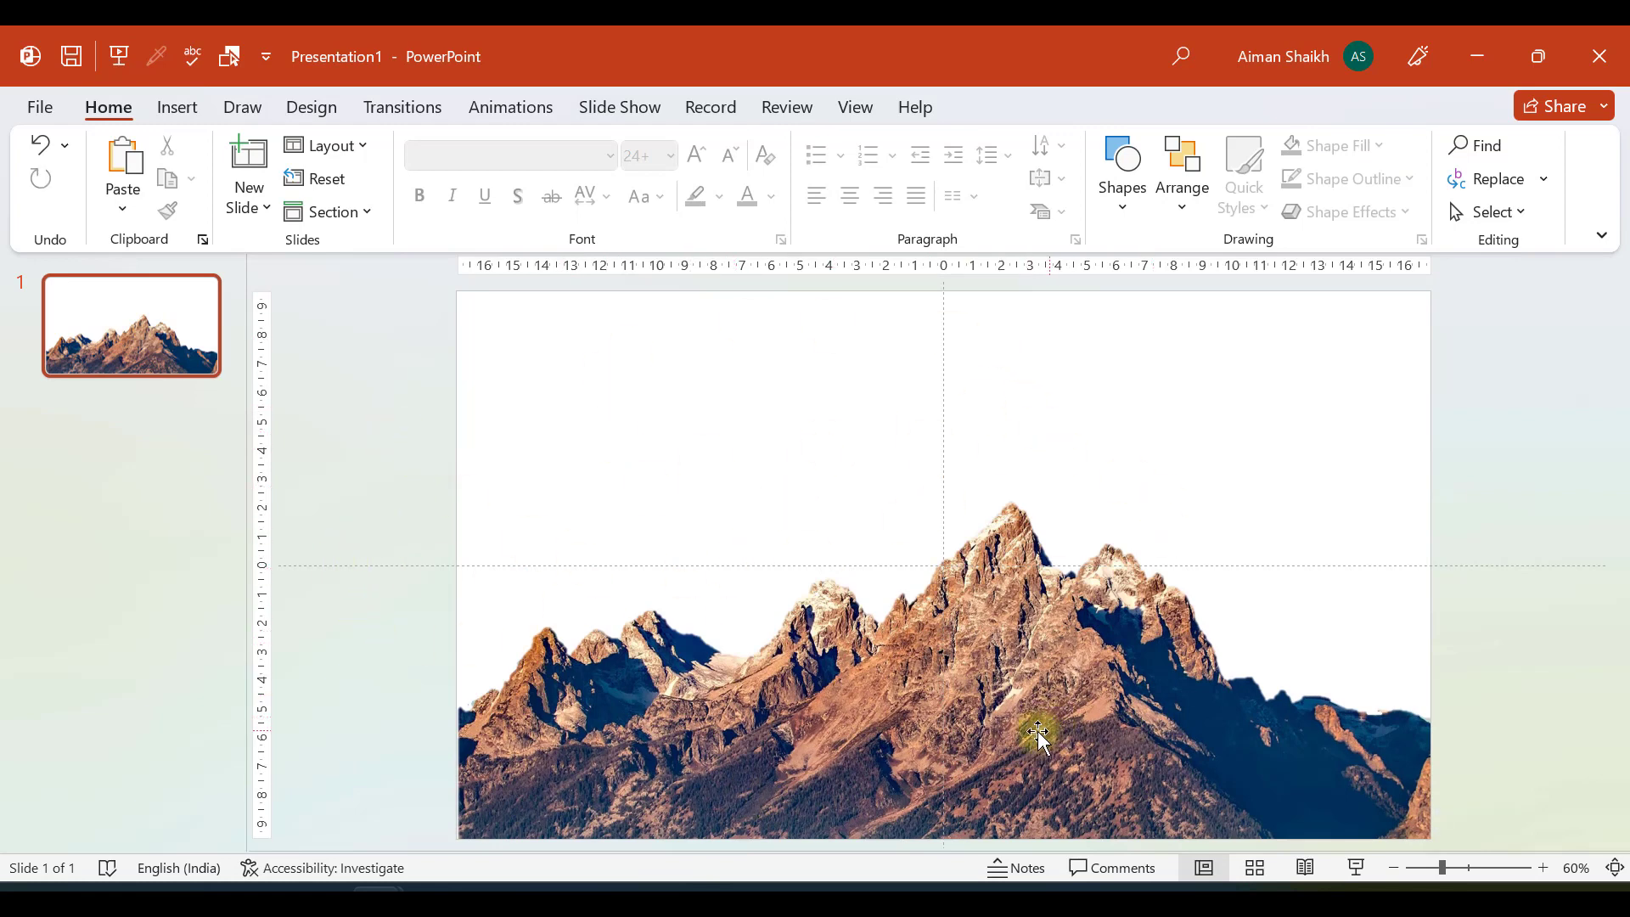
{"action": "mouse_move", "coordinate": [1044, 725]}
{"action": "left_mouse_down"}
{"action": "mouse_move", "coordinate": [976, 531]}
{"action": "mouse_move", "coordinate": [1023, 598]}
{"action": "mouse_move", "coordinate": [1042, 736]}
{"action": "left_mouse_up"}
{"action": "left_click", "coordinate": [418, 550]}
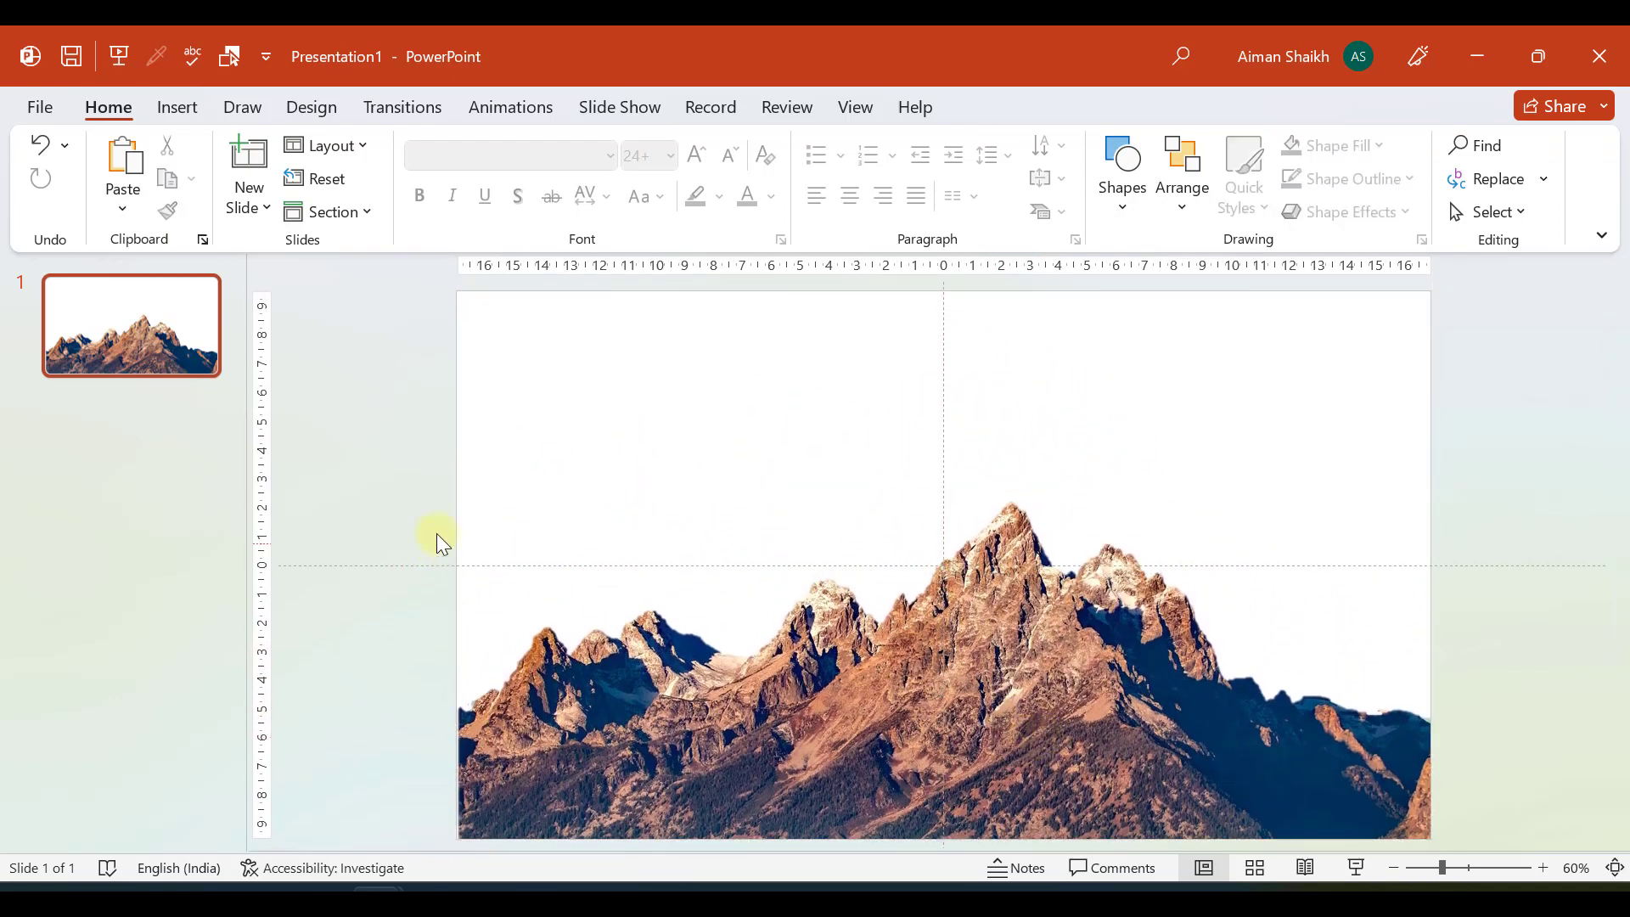
{"action": "left_click", "coordinate": [986, 615]}
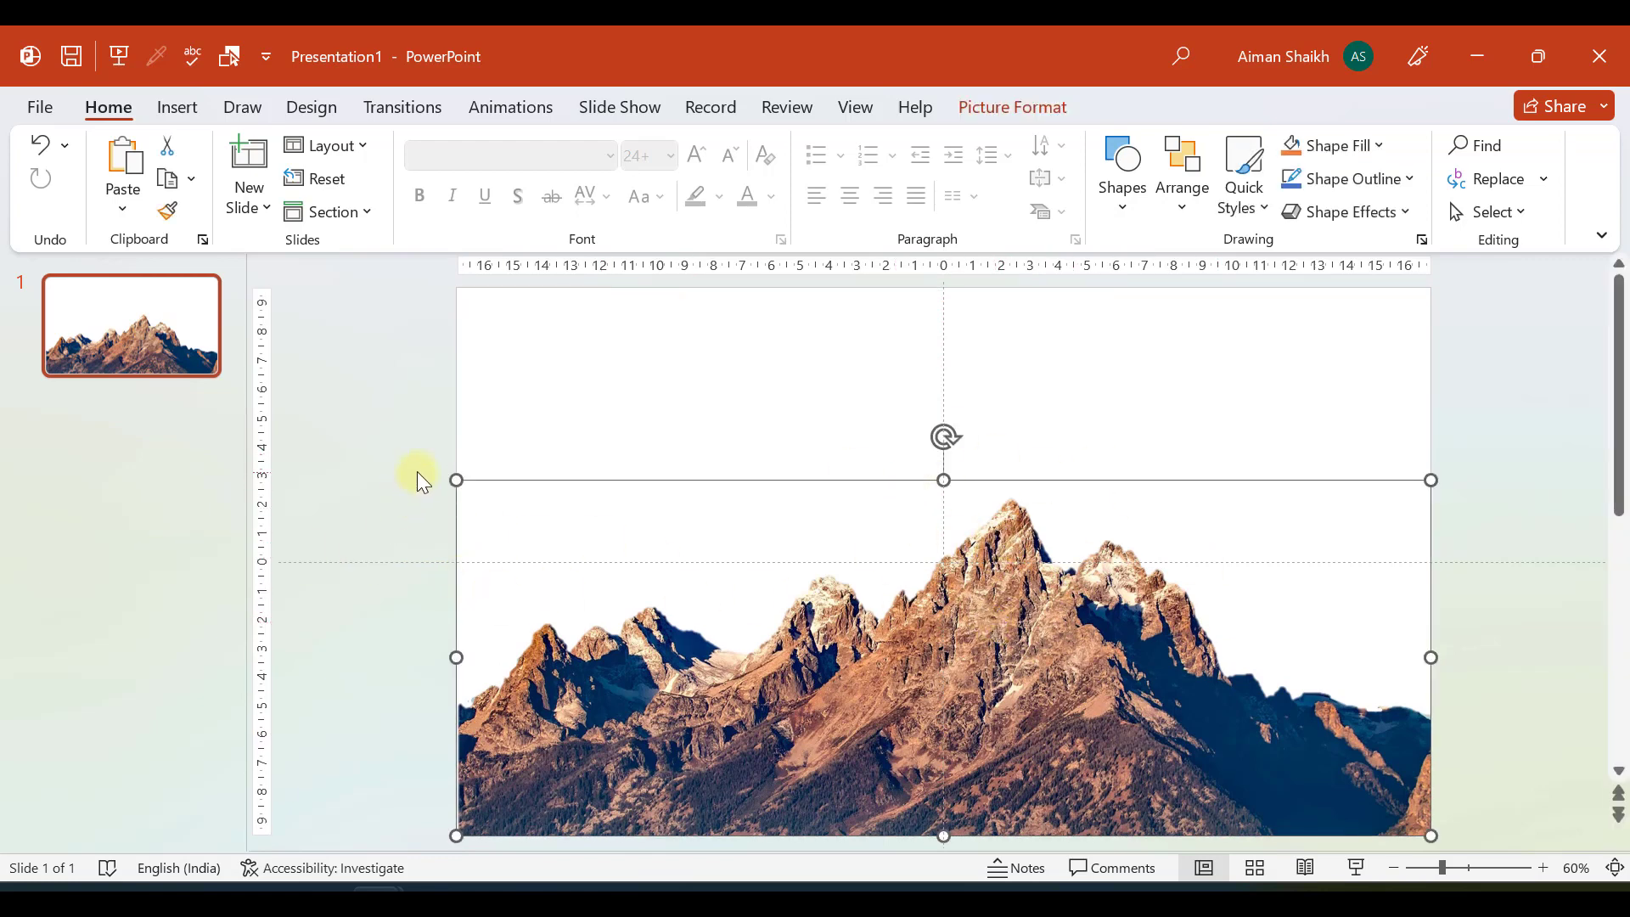
{"action": "left_click", "coordinate": [413, 399]}
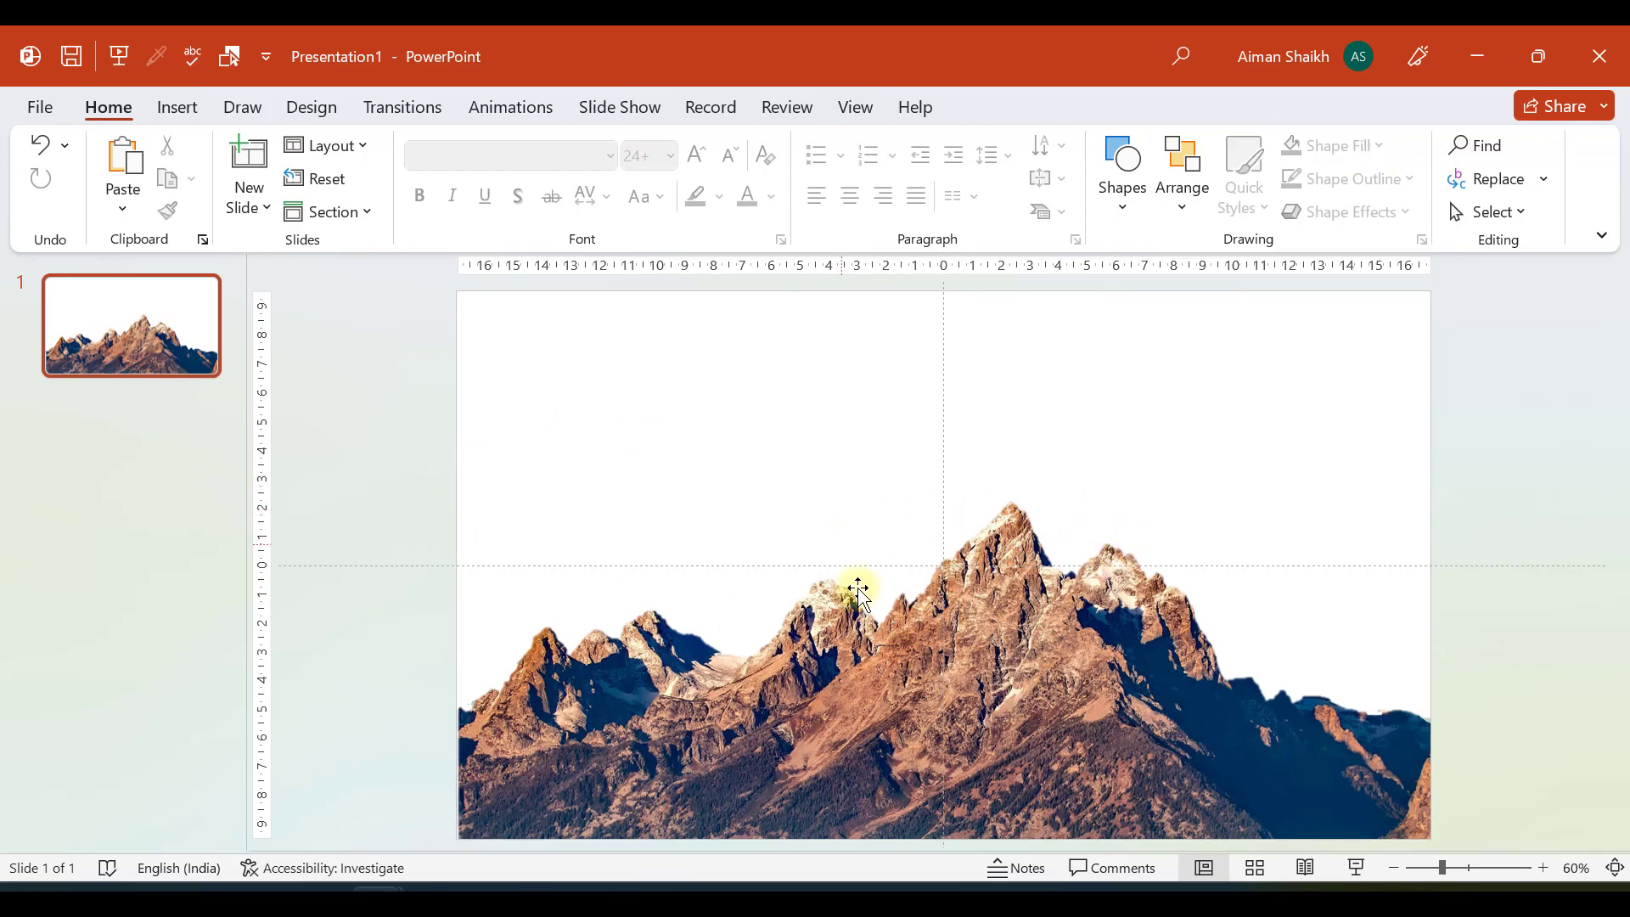
{"action": "left_click", "coordinate": [1029, 585]}
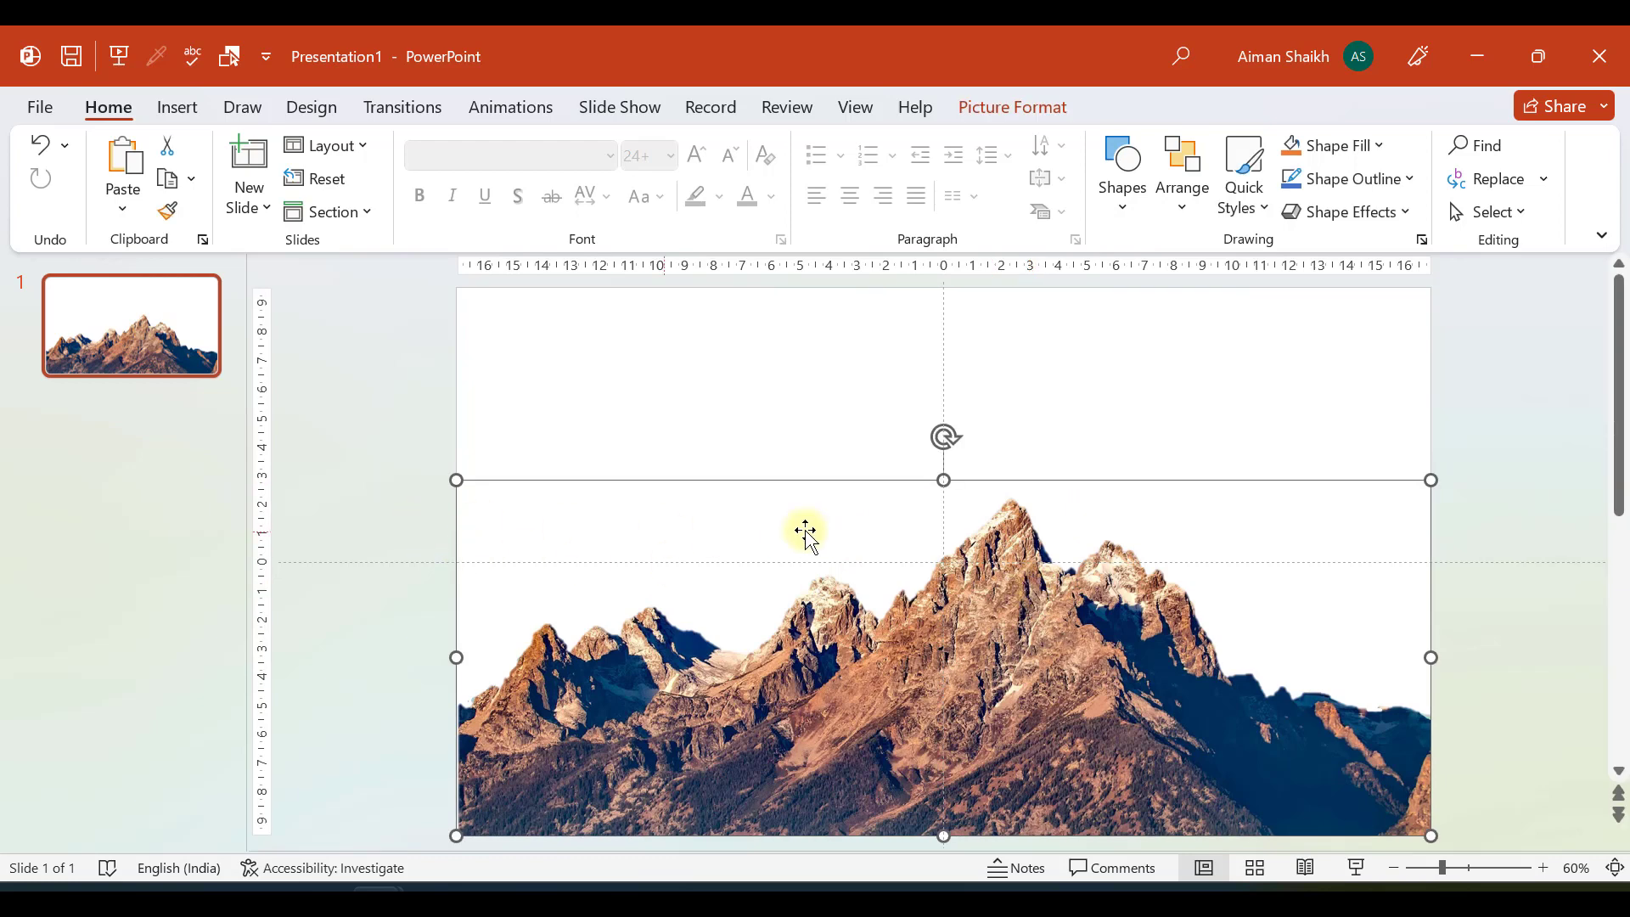
{"action": "left_click", "coordinate": [420, 416]}
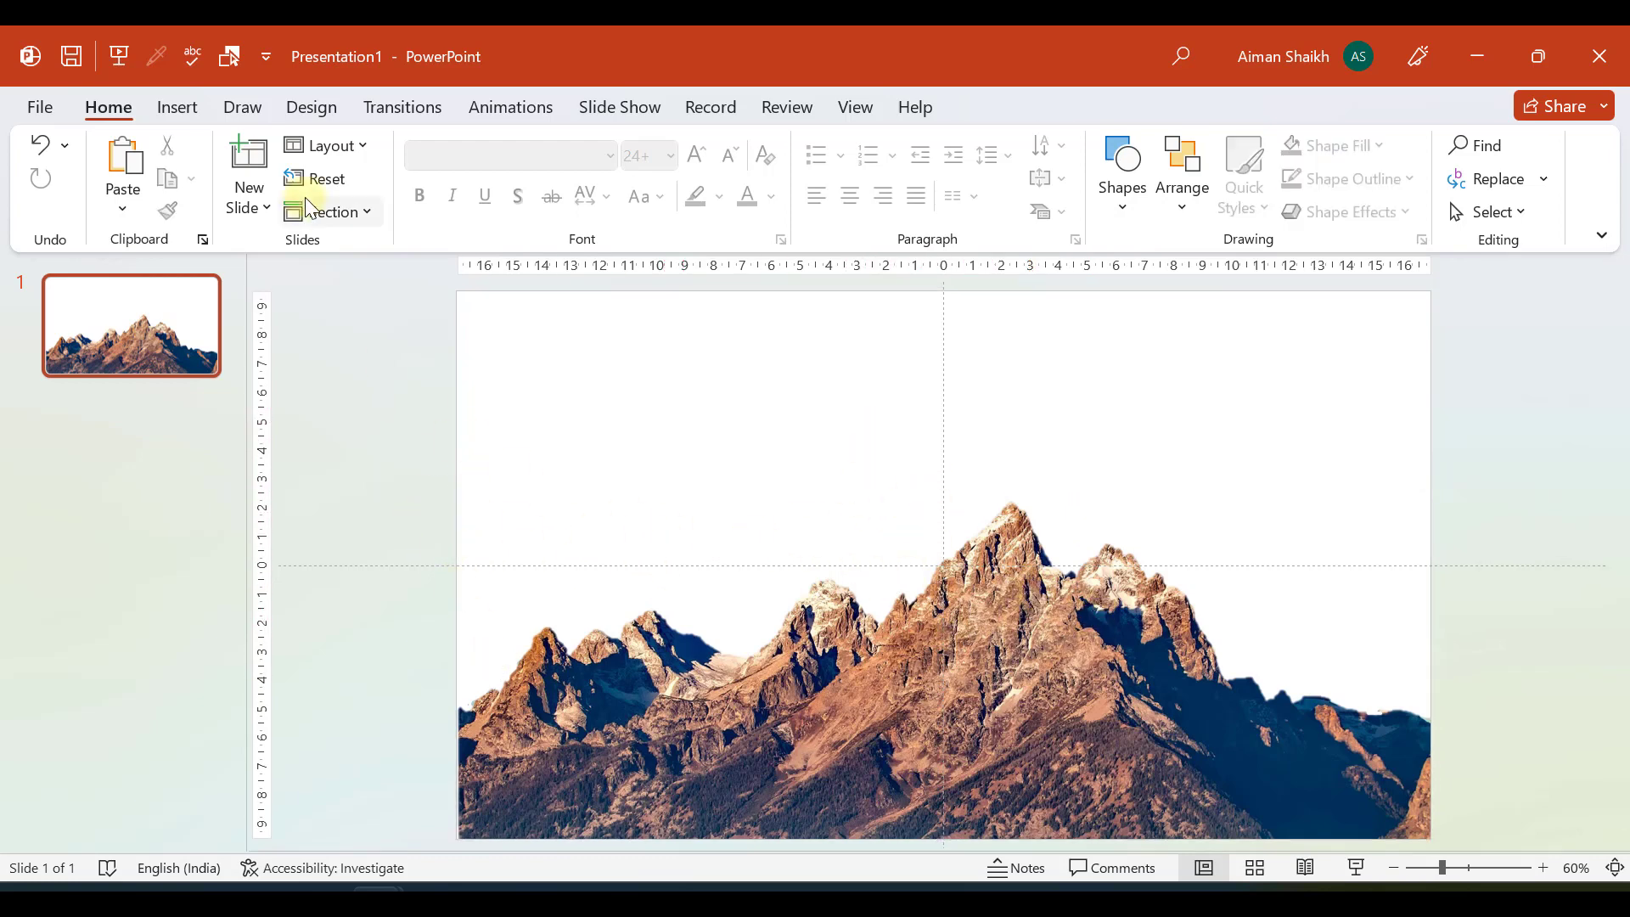
Switch the slide background to a gradient fill and reduce it to two stops
{"action": "left_click", "coordinate": [177, 107]}
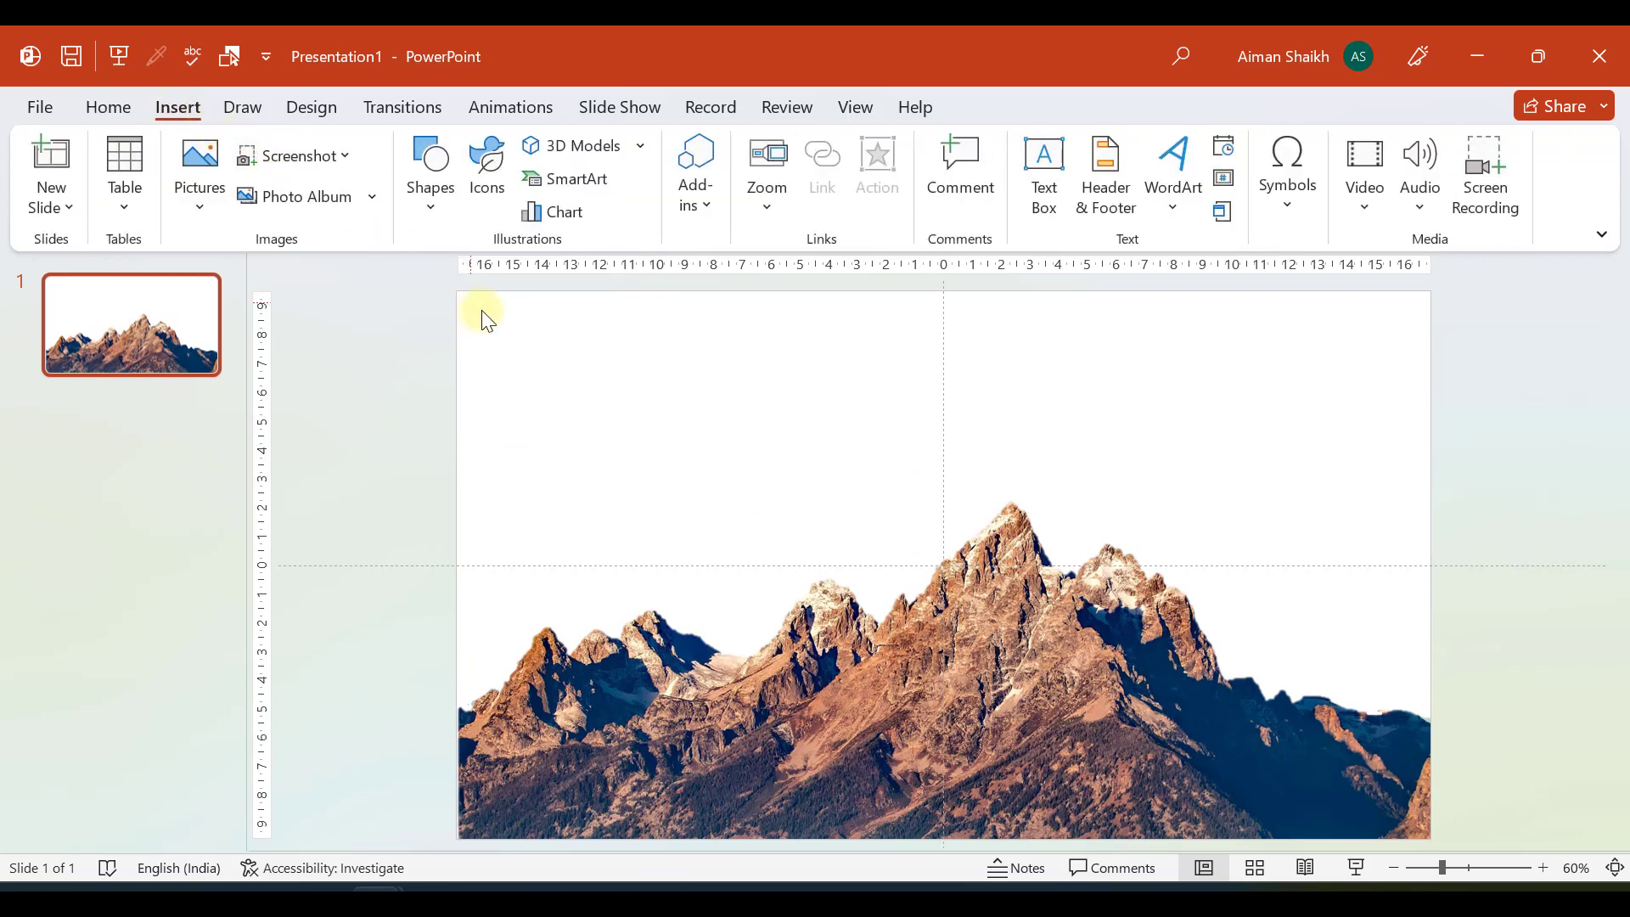
{"action": "right_click", "coordinate": [532, 337]}
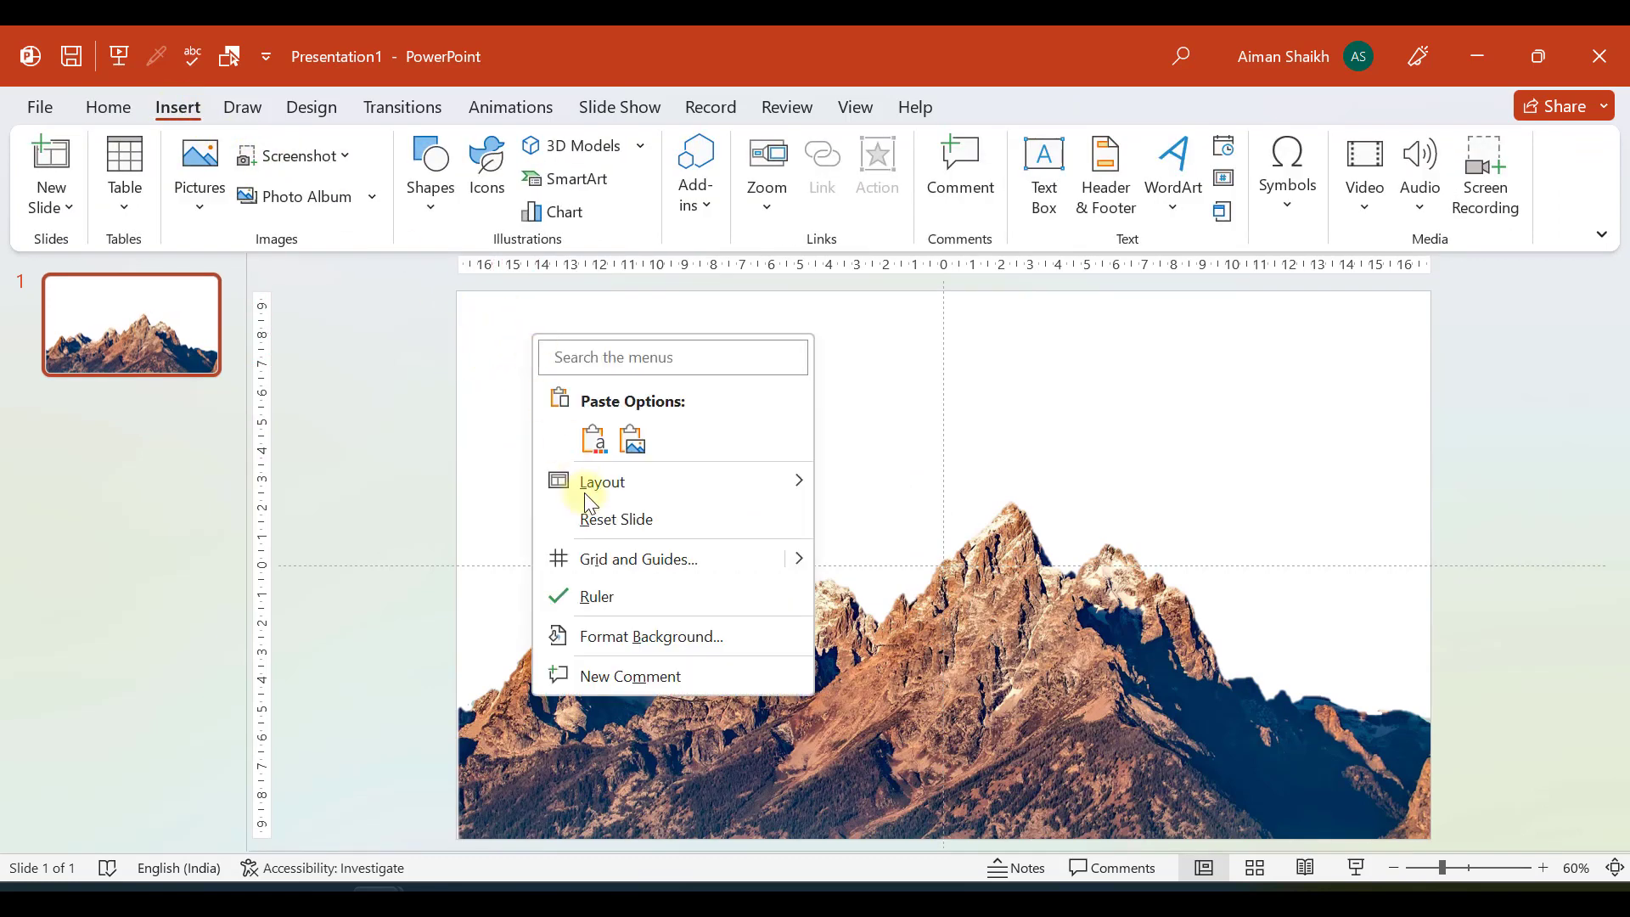
{"action": "left_click", "coordinate": [641, 637]}
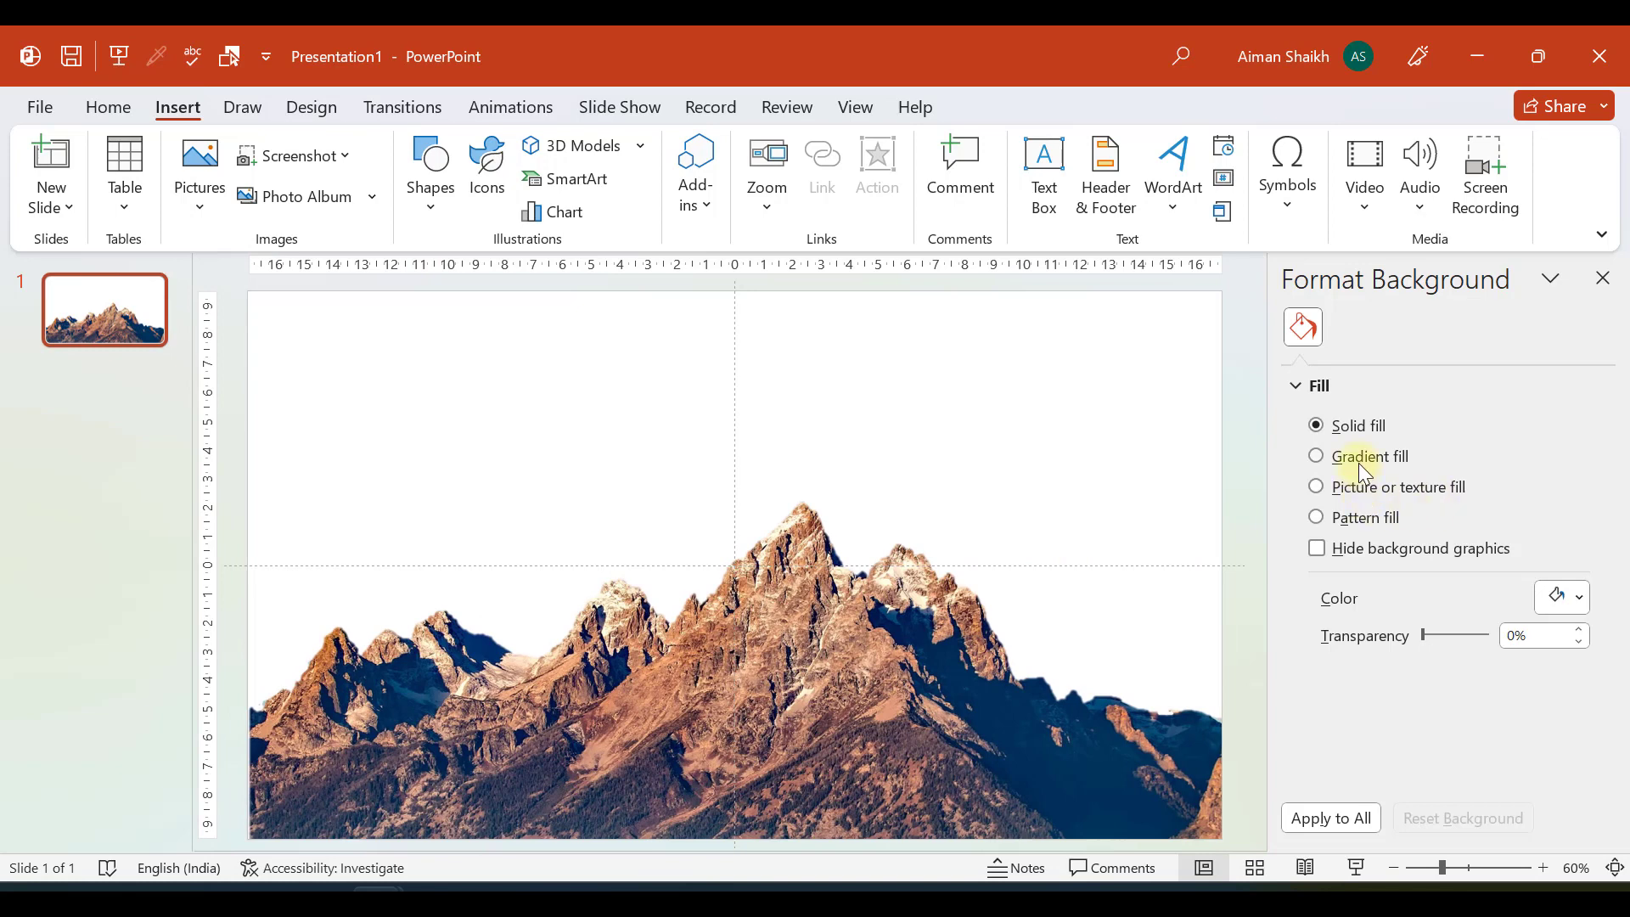
{"action": "left_click", "coordinate": [1361, 465]}
{"action": "scroll", "coordinate": [1422, 724], "scroll_direction": "down", "scroll_amount": 1}
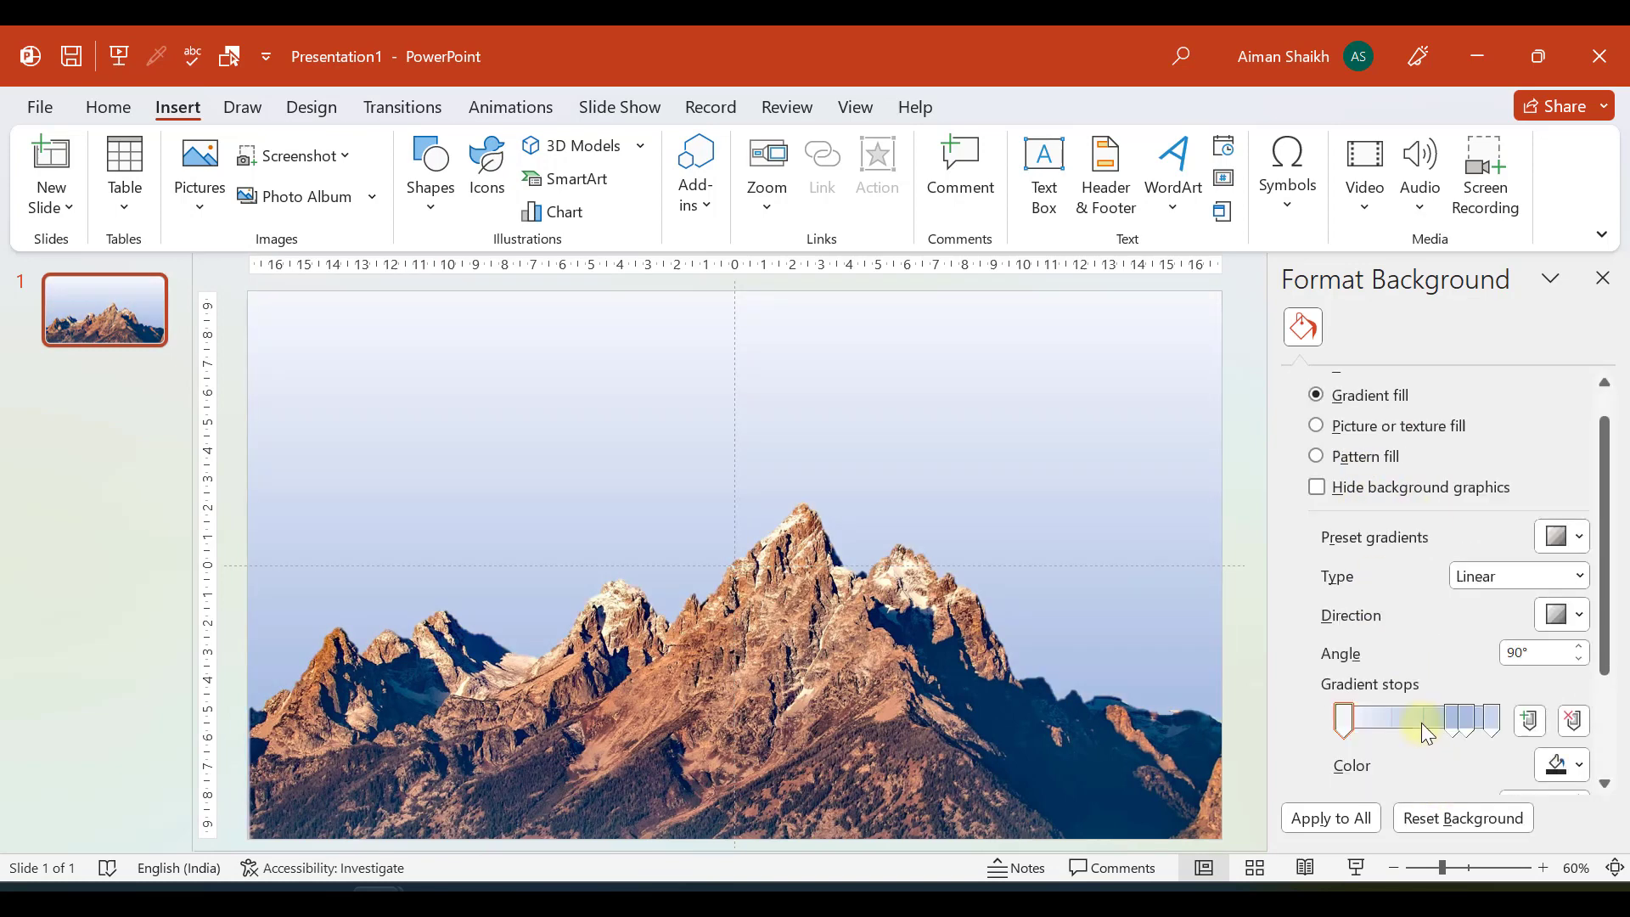
{"action": "left_click_drag", "start_coordinate": [1464, 727], "coordinate": [1411, 718]}
{"action": "left_click", "coordinate": [1528, 720]}
{"action": "left_click", "coordinate": [1573, 721]}
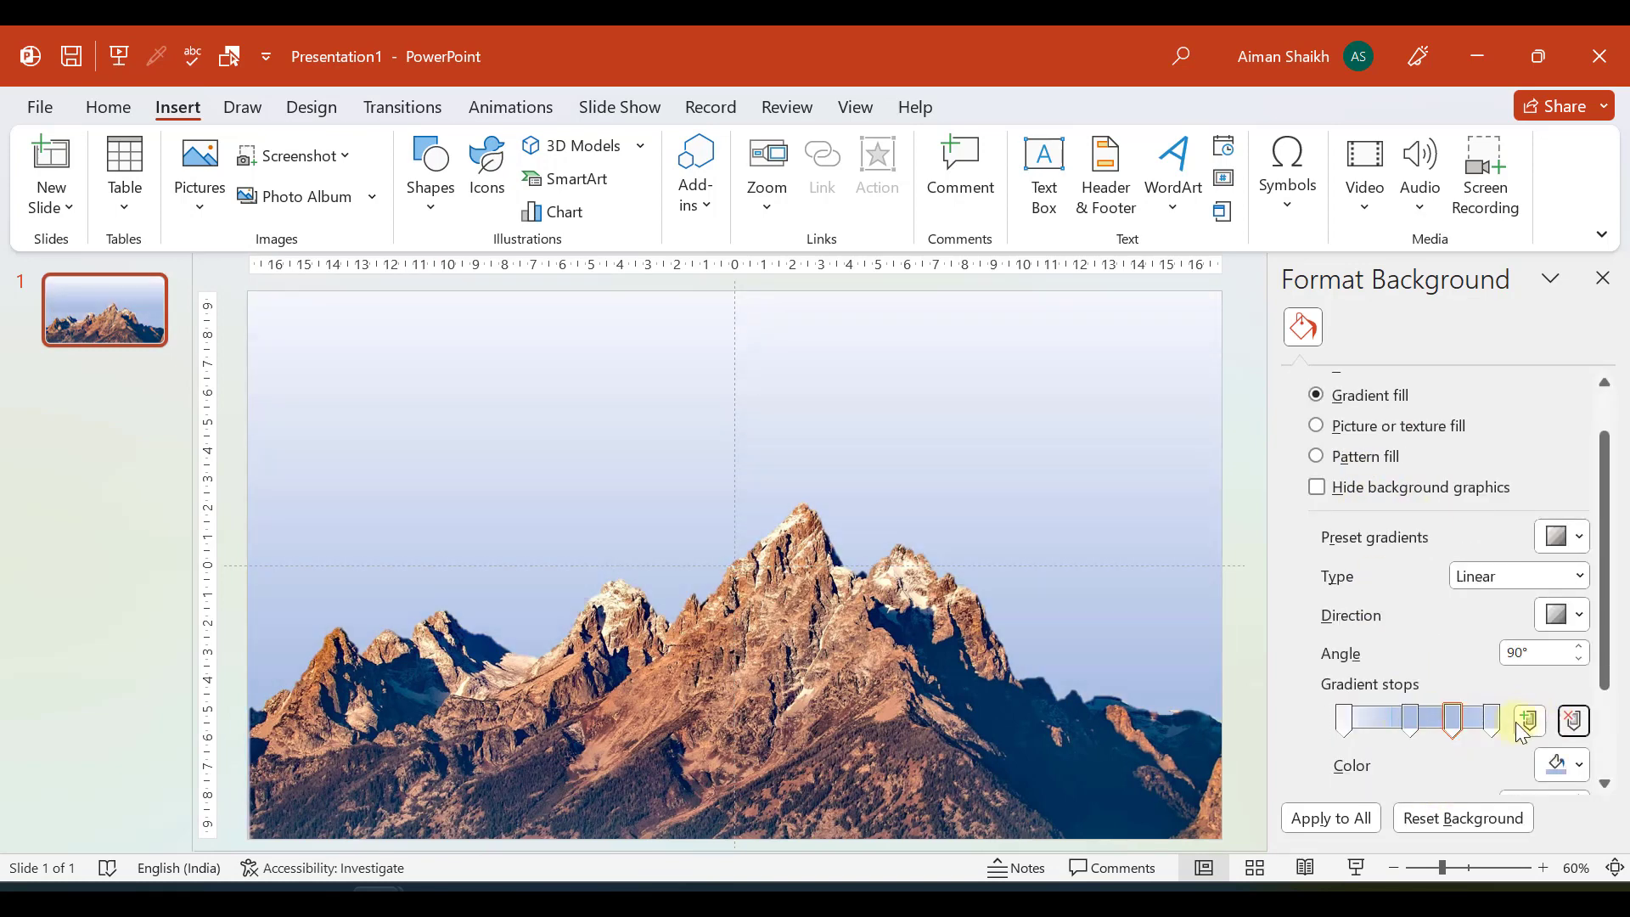
{"action": "left_click", "coordinate": [1434, 721]}
{"action": "left_click", "coordinate": [1572, 720]}
{"action": "left_click", "coordinate": [1344, 720]}
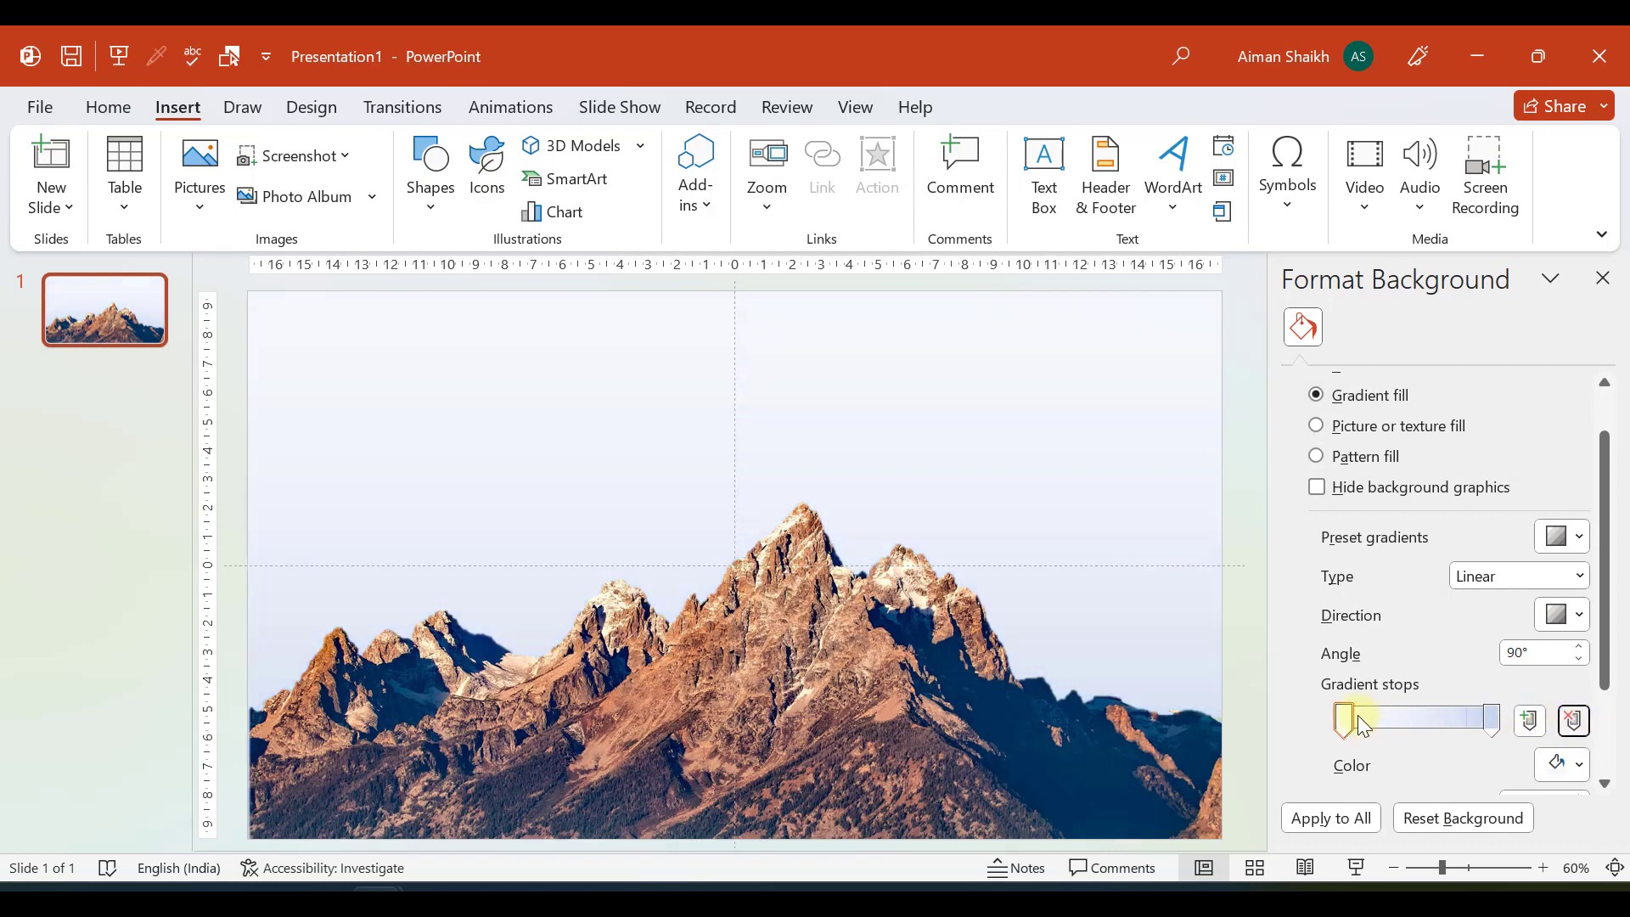
Colour the left gradient stop blue and the right stop pale blue, then close the pane
{"action": "left_click", "coordinate": [1559, 771]}
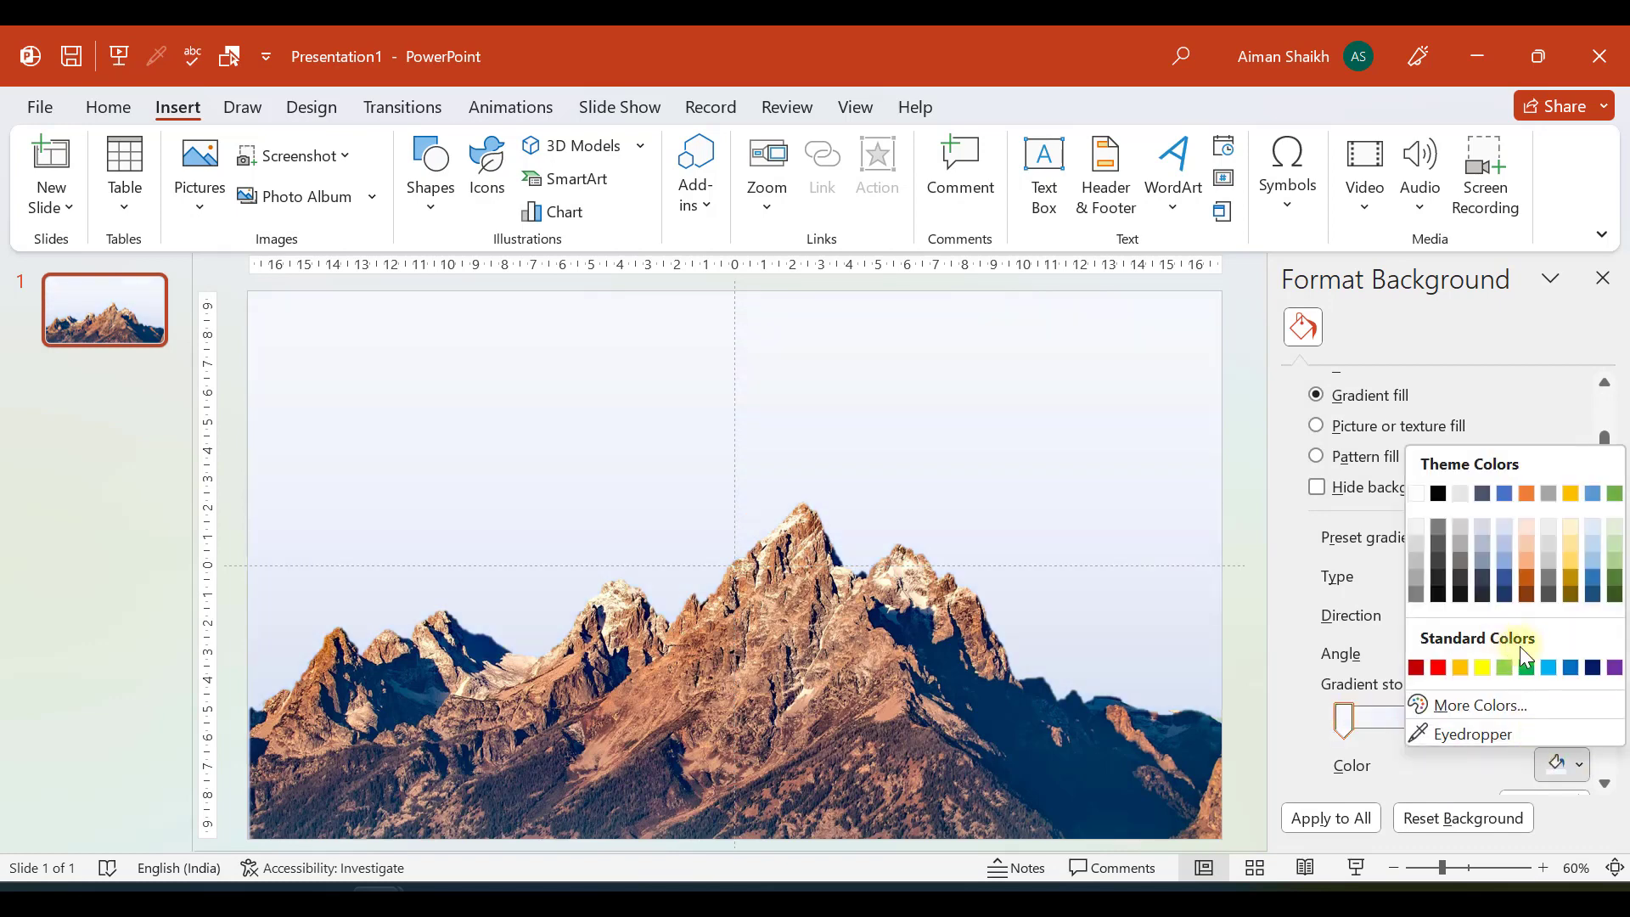
{"action": "left_click", "coordinate": [1570, 668]}
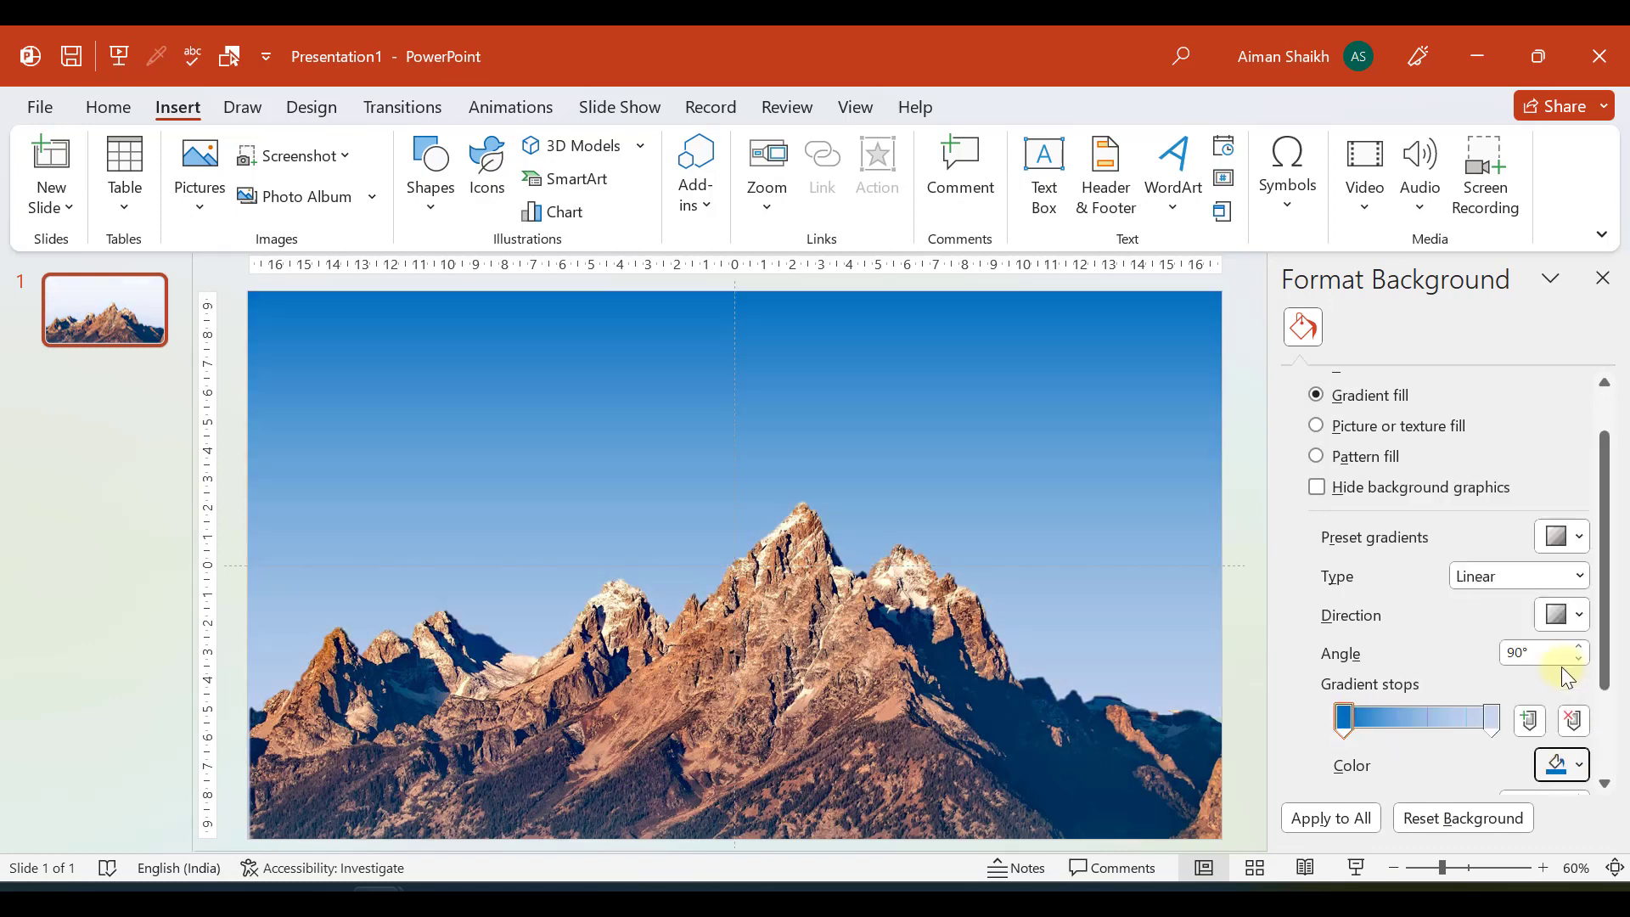
{"action": "left_click", "coordinate": [1499, 724]}
{"action": "left_click", "coordinate": [1561, 766]}
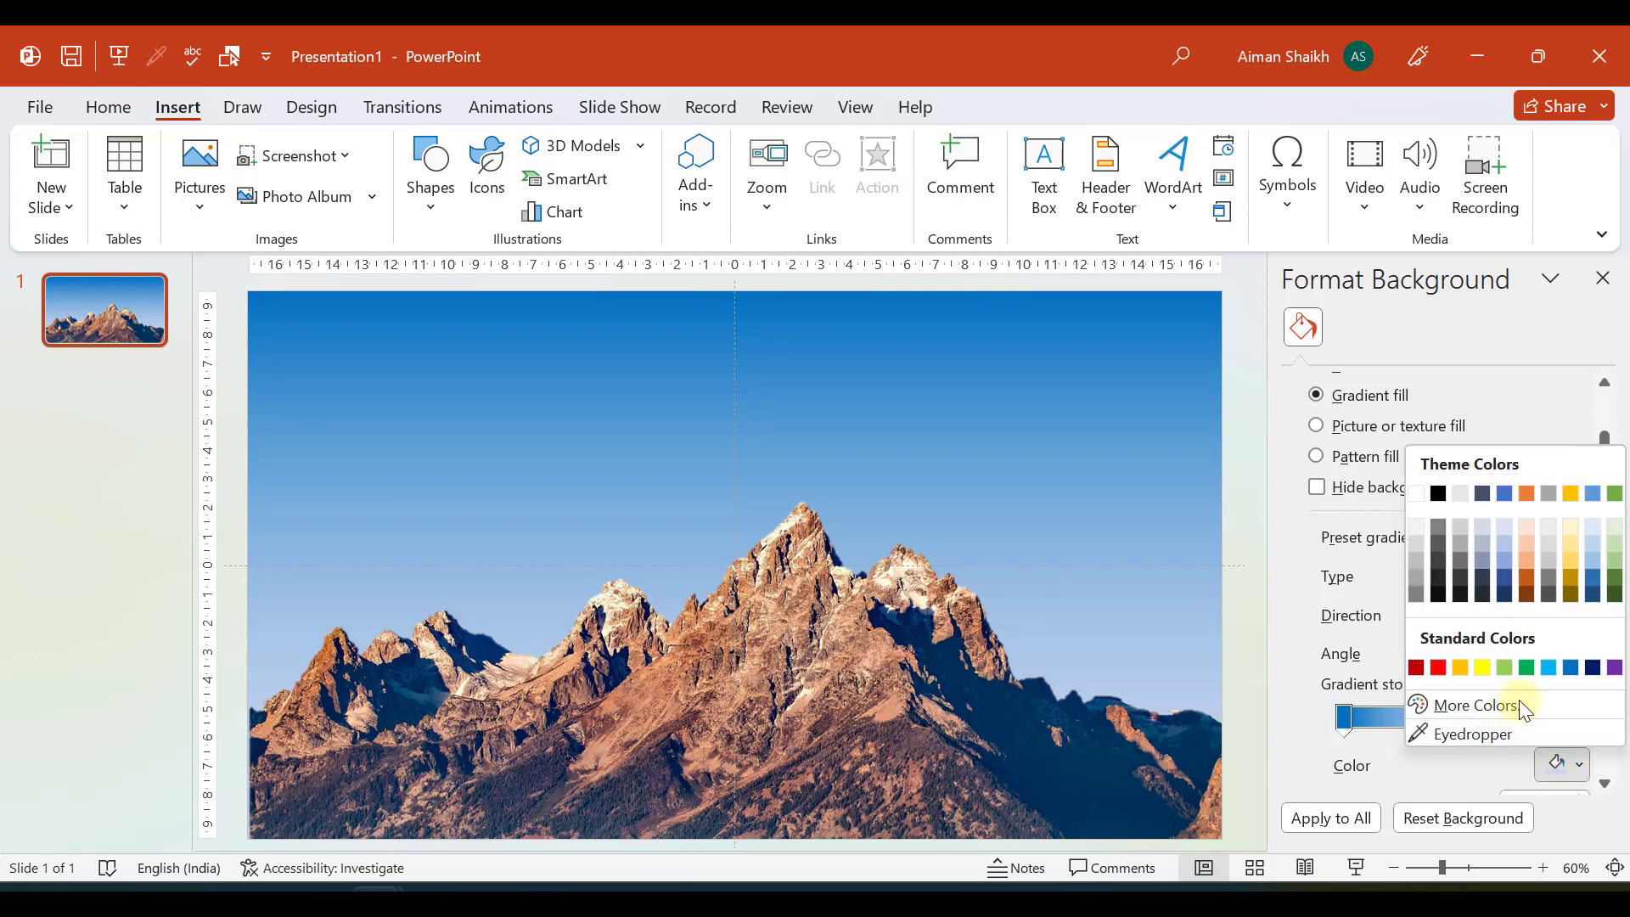
{"action": "left_click", "coordinate": [1592, 545]}
{"action": "left_click_drag", "start_coordinate": [1498, 725], "coordinate": [1461, 729]}
{"action": "left_click", "coordinate": [1603, 279]}
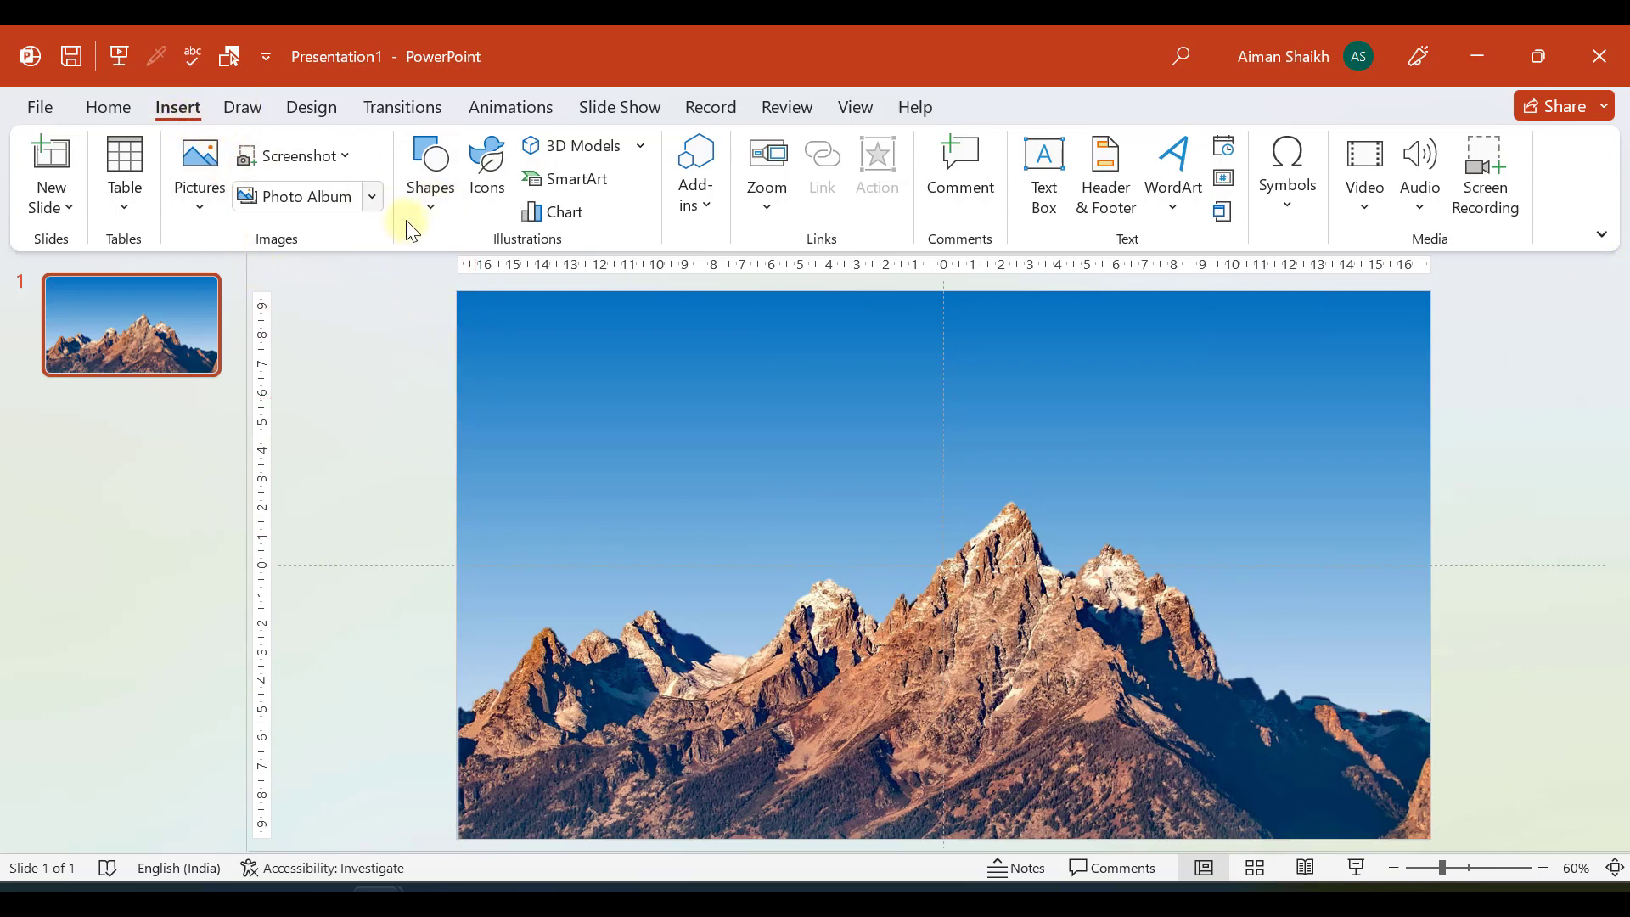
Choose the Curve shape from the Shapes gallery to trace the mountain ridge
{"action": "left_click", "coordinate": [440, 210]}
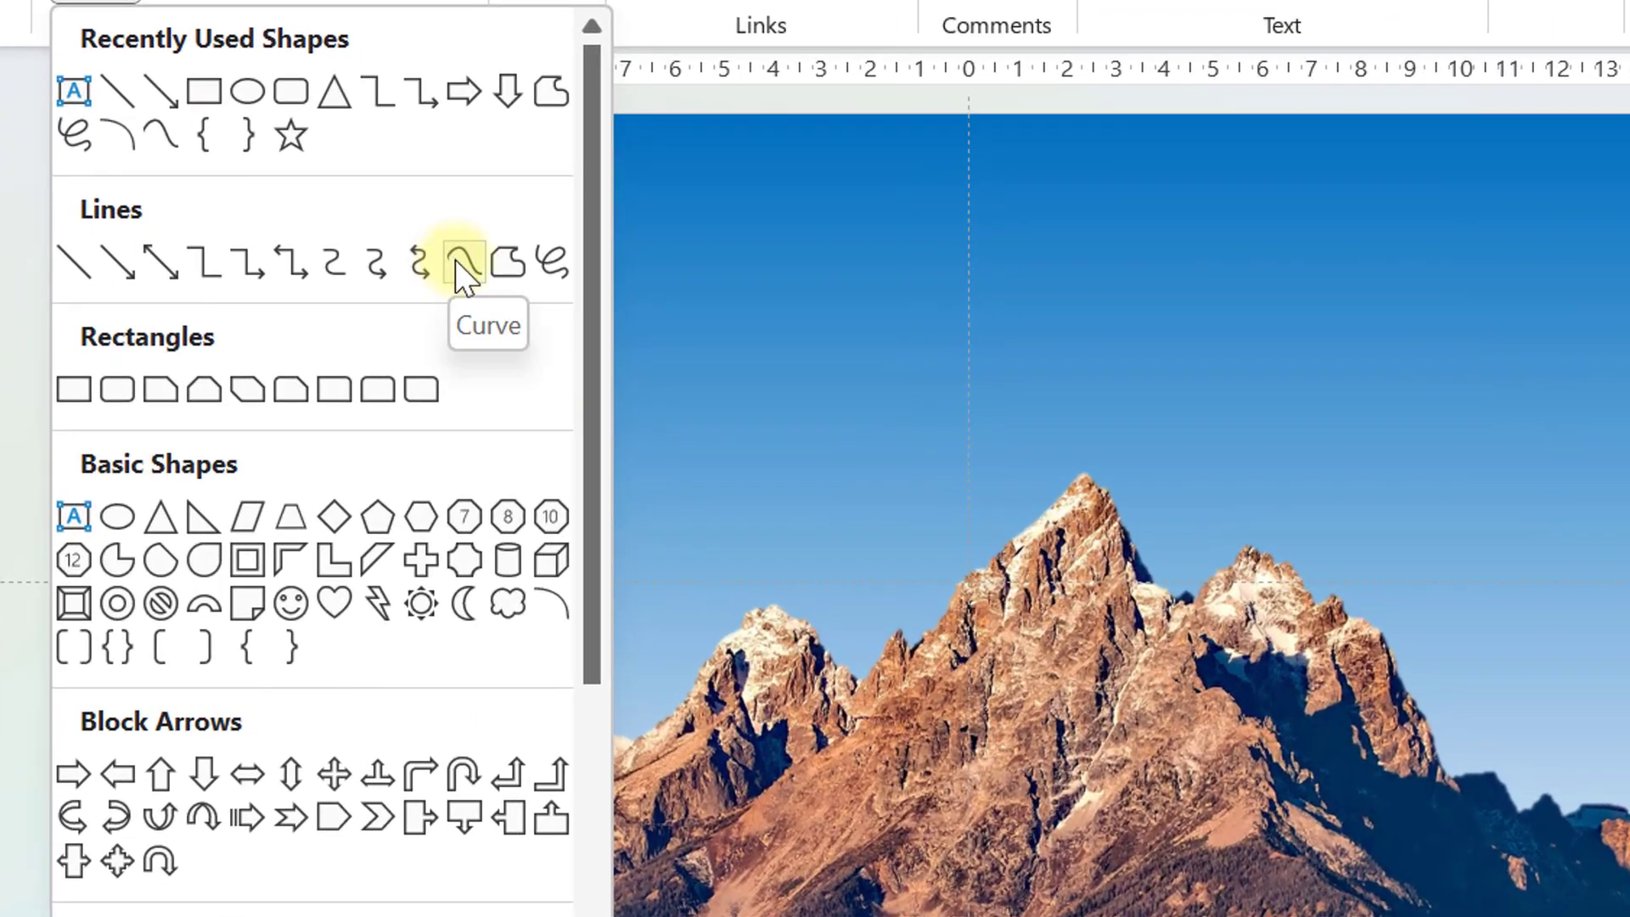
{"action": "left_click", "coordinate": [461, 270]}
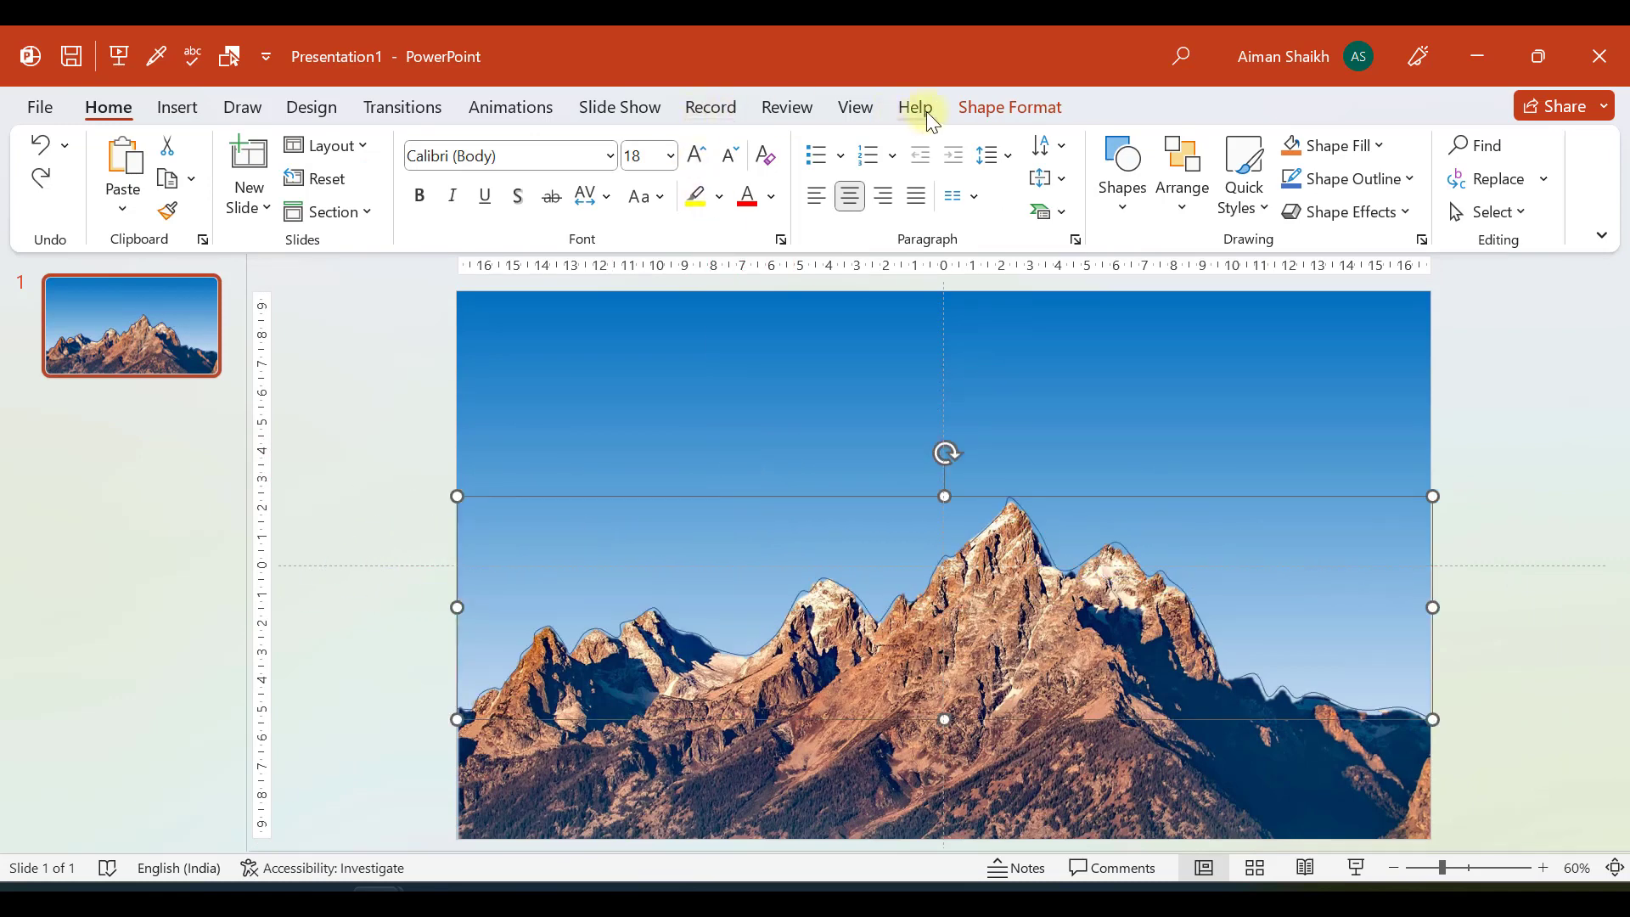
Give the ridge curve a 15 pt white outline through the line formatting settings
{"action": "left_click", "coordinate": [965, 111]}
{"action": "left_click", "coordinate": [656, 179]}
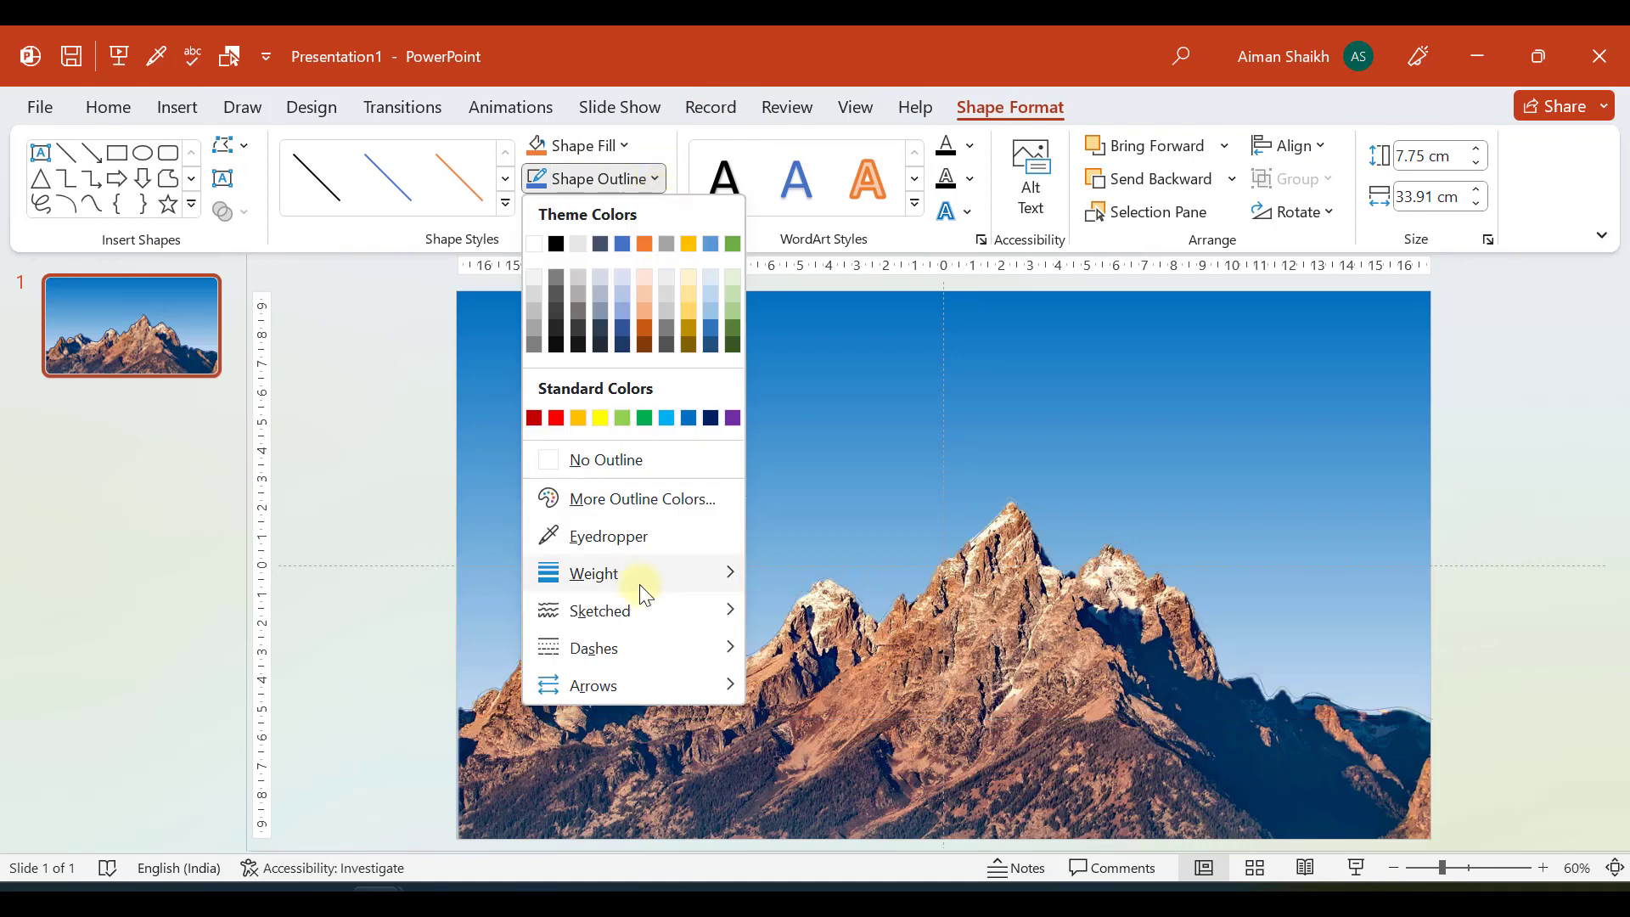
{"action": "mouse_move", "coordinate": [669, 573]}
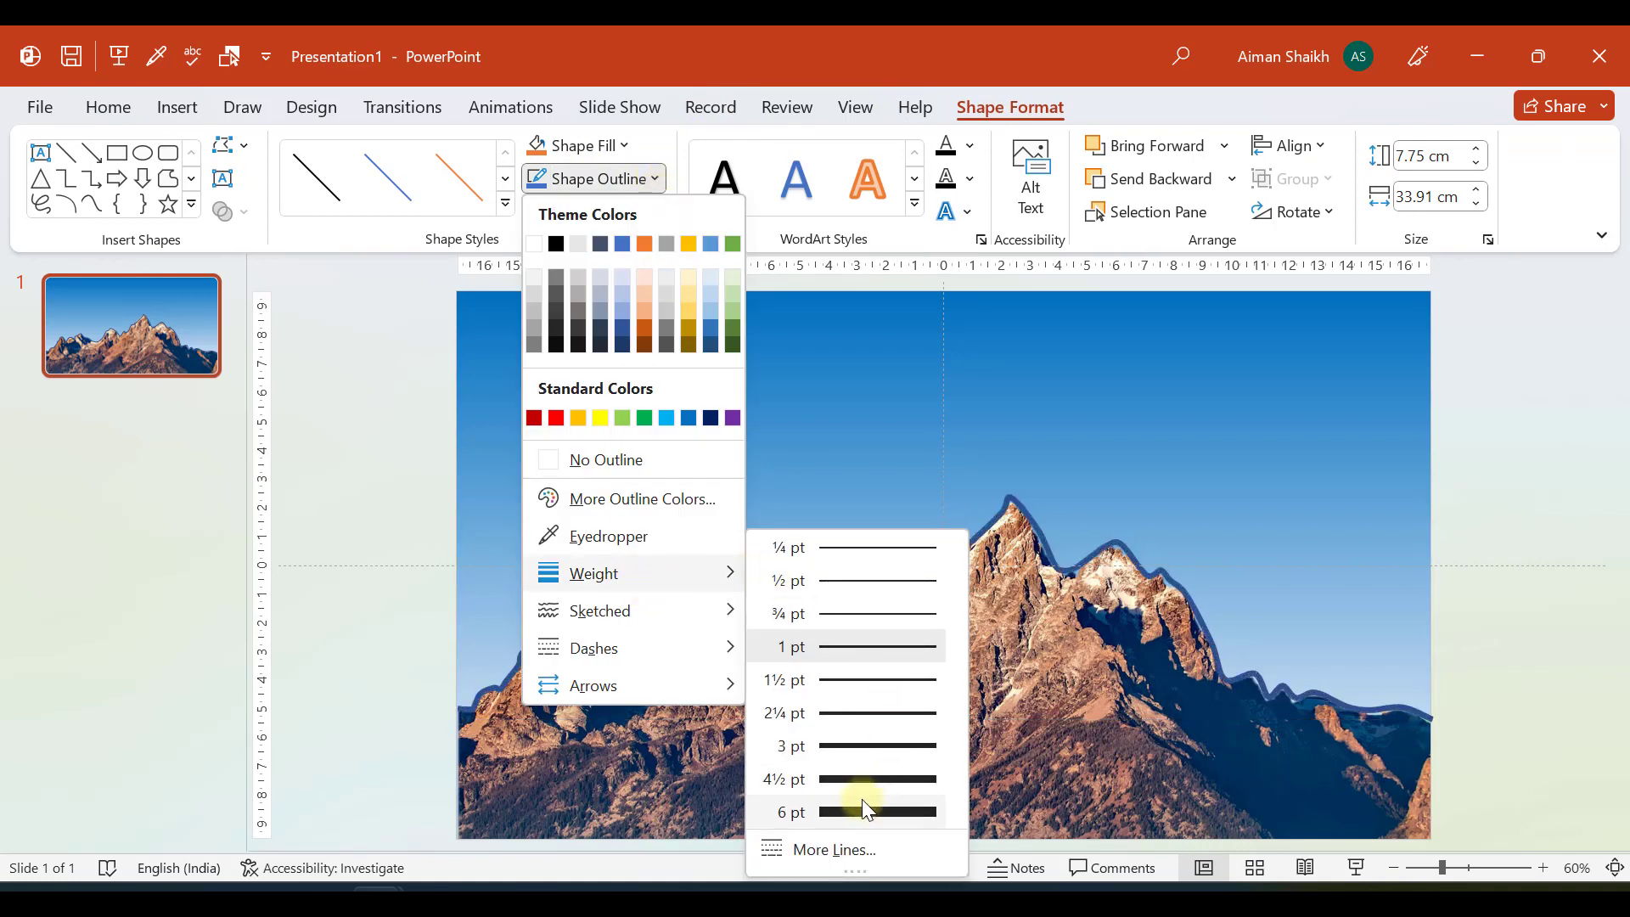
{"action": "left_click", "coordinate": [821, 849]}
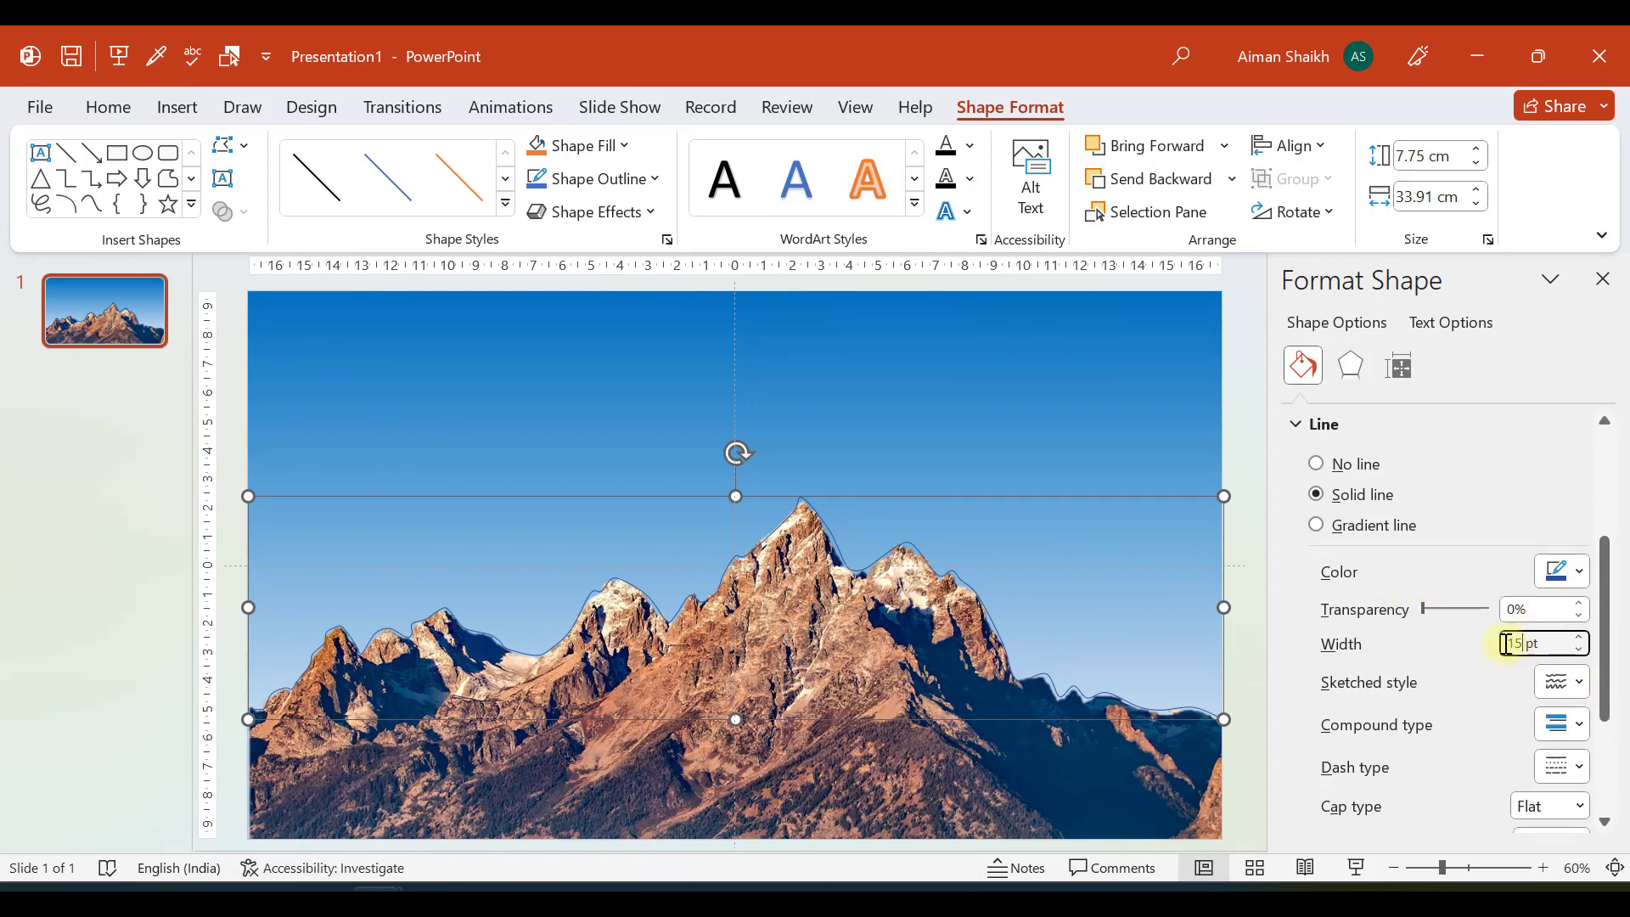
{"action": "type", "text": "15"}
{"action": "key", "text": "Return"}
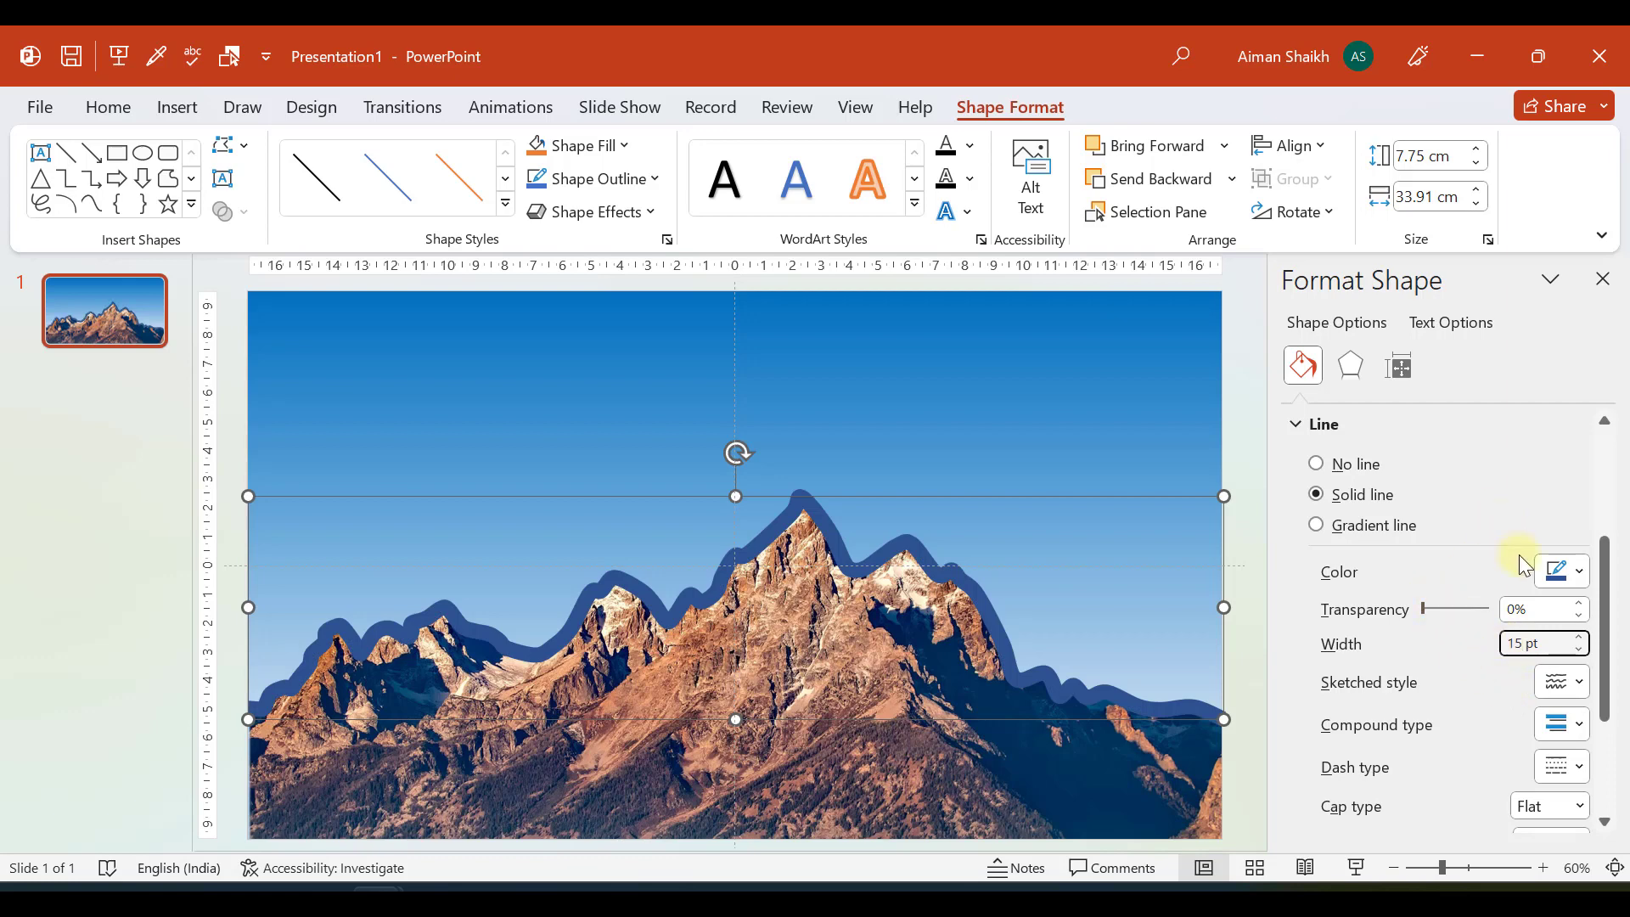
{"action": "left_click", "coordinate": [1550, 582]}
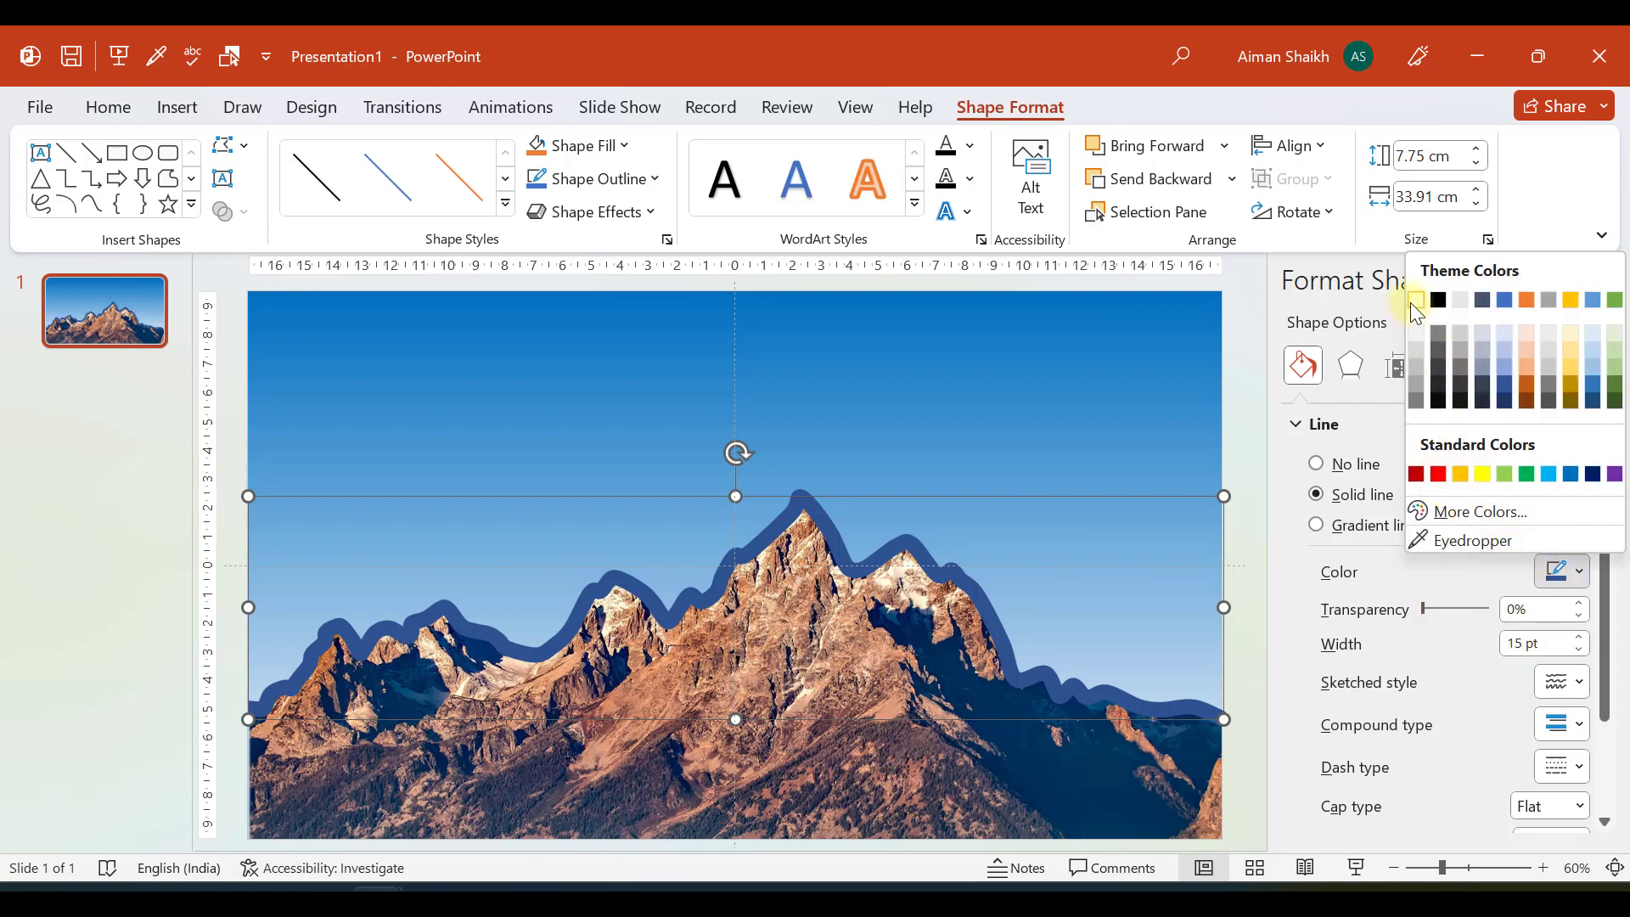
{"action": "left_click", "coordinate": [1416, 302]}
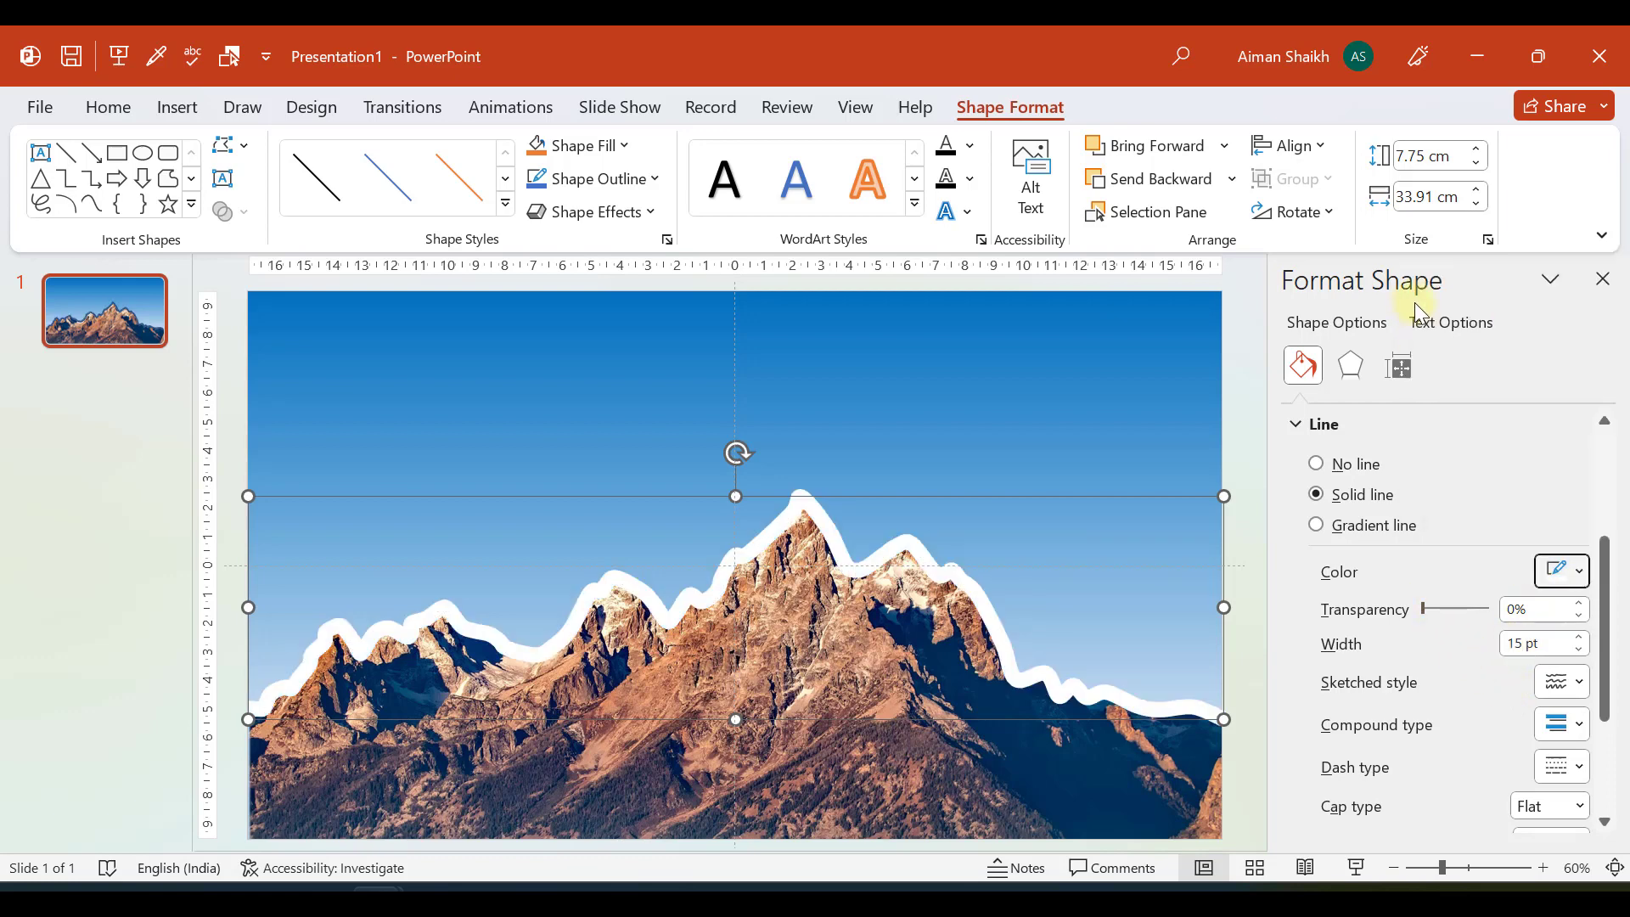
{"action": "left_click", "coordinate": [1611, 285]}
{"action": "left_click", "coordinate": [940, 788]}
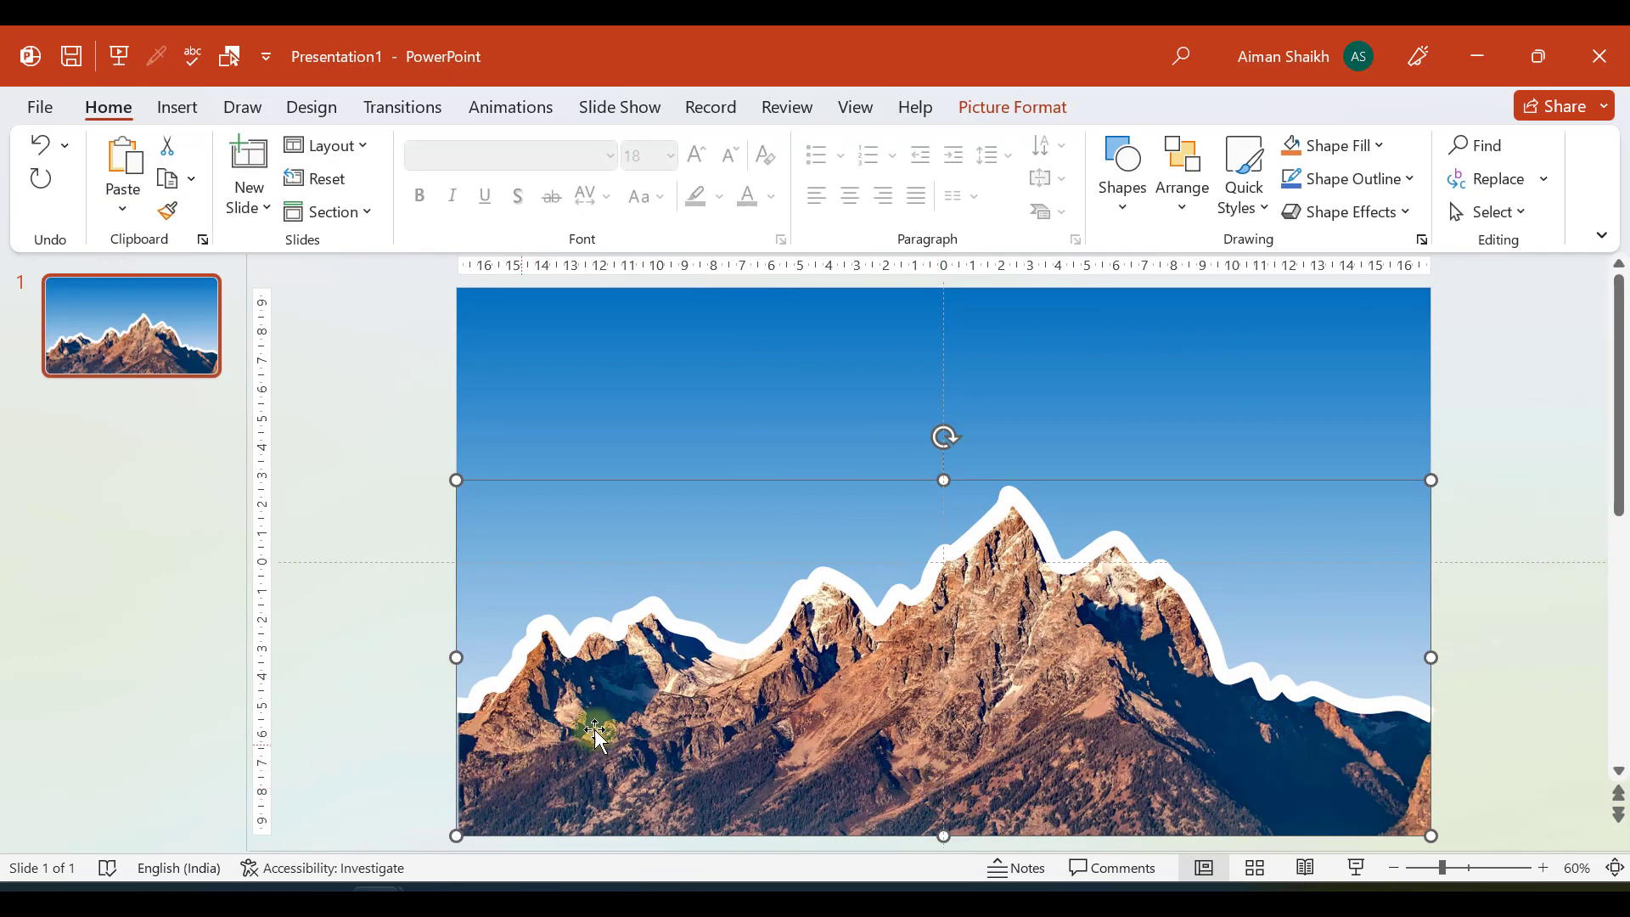
Bring the mountain photo to front and move it back to the slide bottom
{"action": "left_click_drag", "start_coordinate": [933, 791], "coordinate": [928, 744]}
{"action": "right_click", "coordinate": [930, 747]}
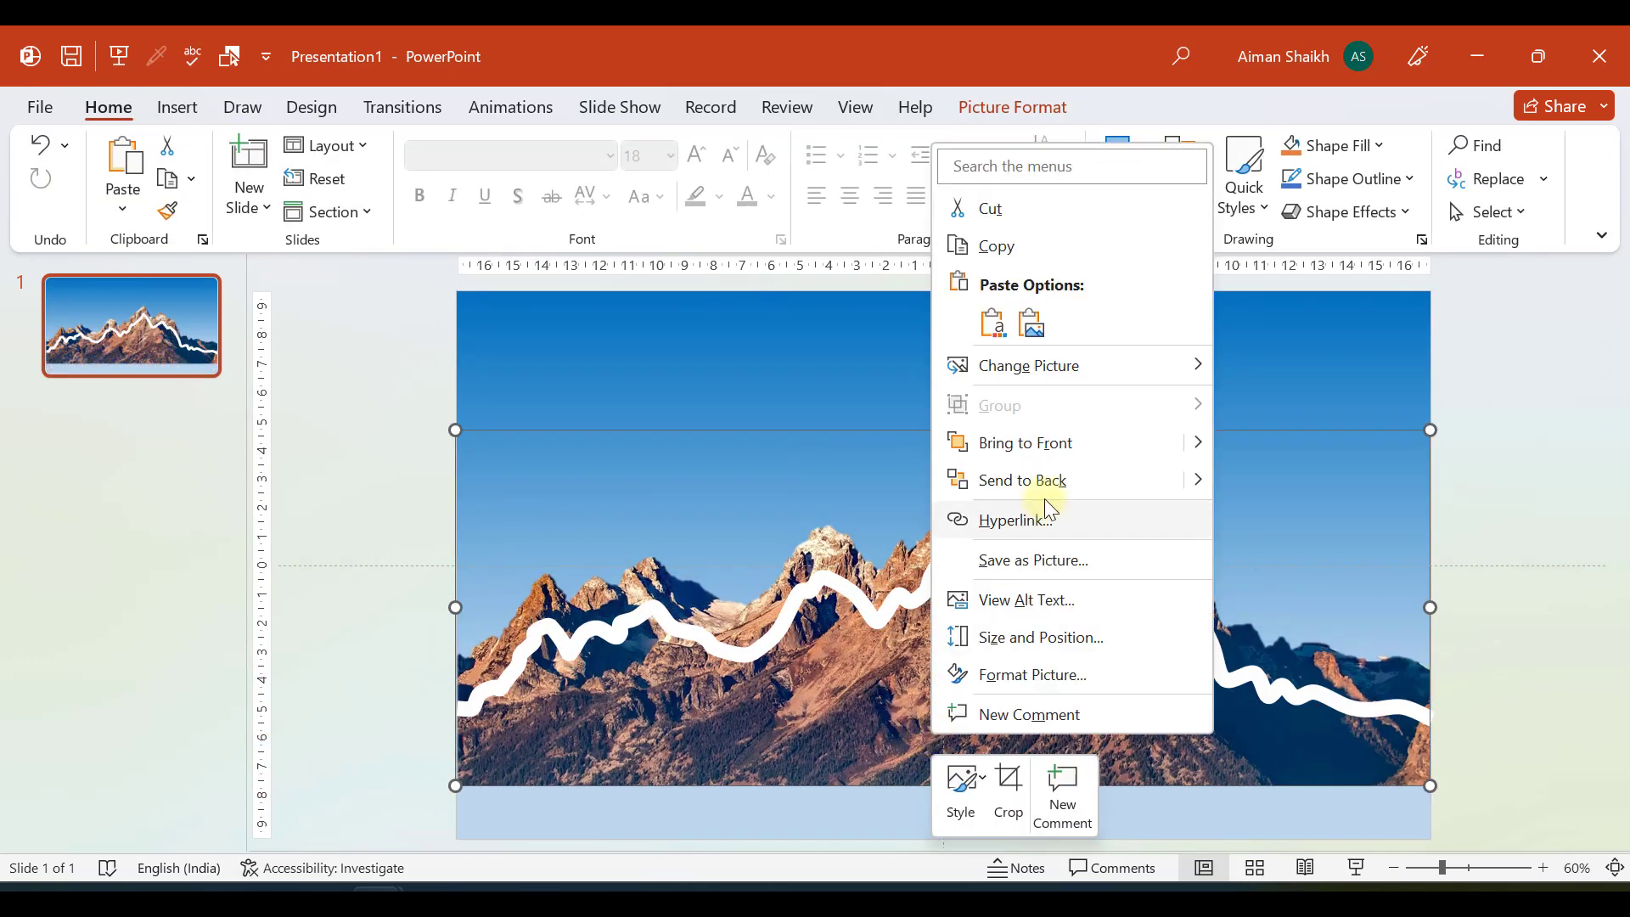
{"action": "left_click", "coordinate": [1065, 442]}
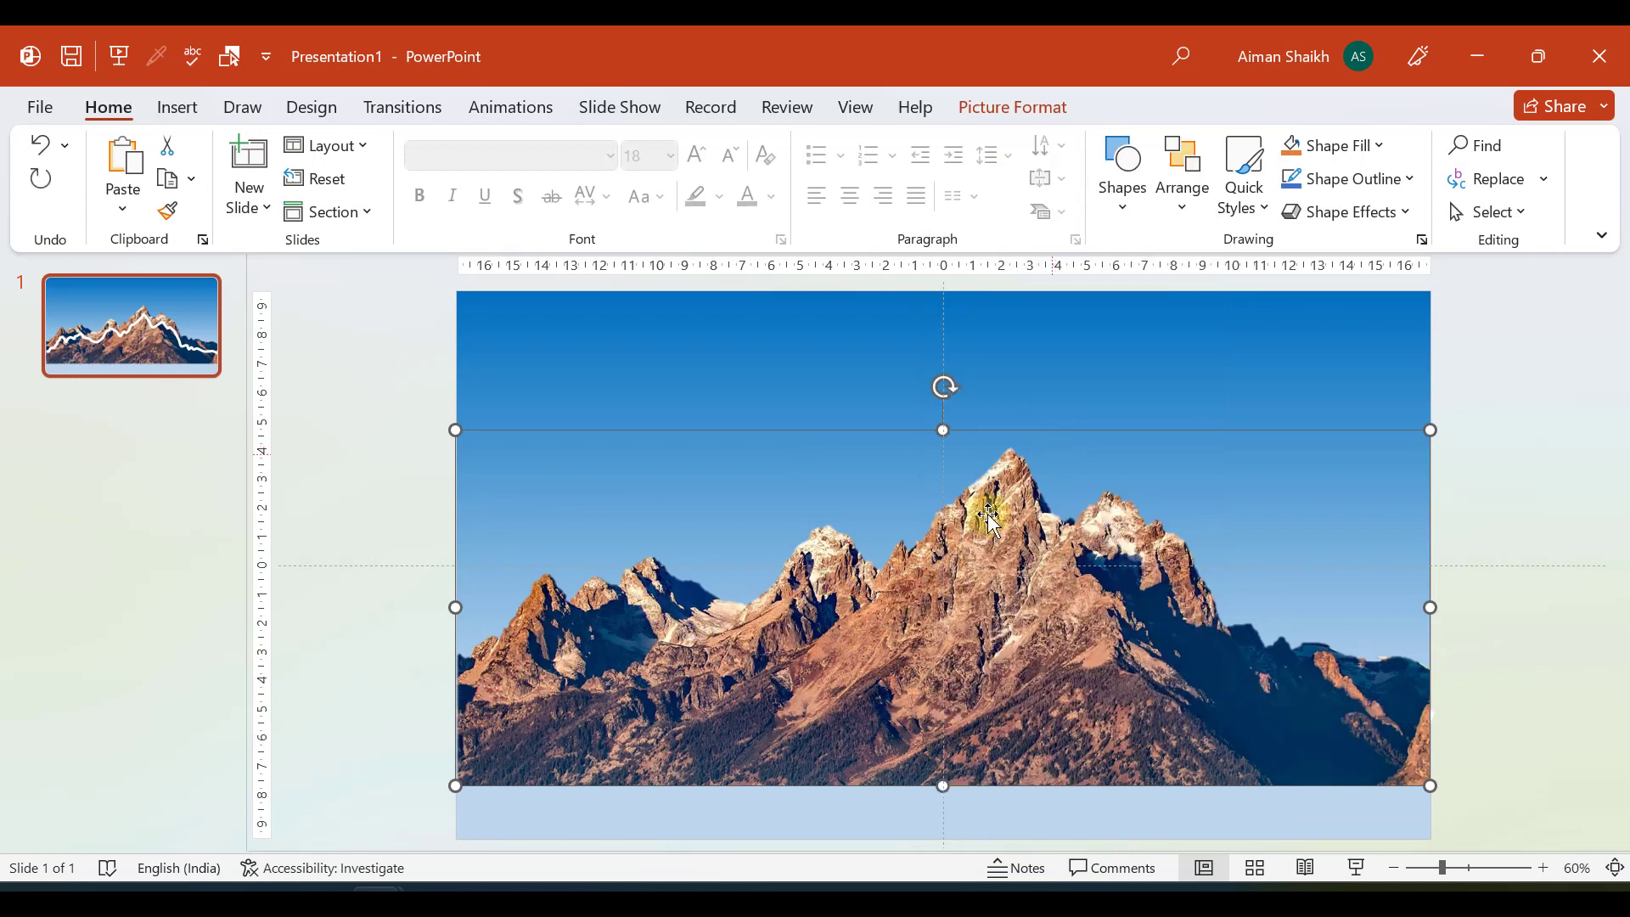
{"action": "left_click", "coordinate": [426, 647]}
{"action": "left_click_drag", "start_coordinate": [1029, 655], "coordinate": [1029, 710]}
{"action": "left_click", "coordinate": [420, 521]}
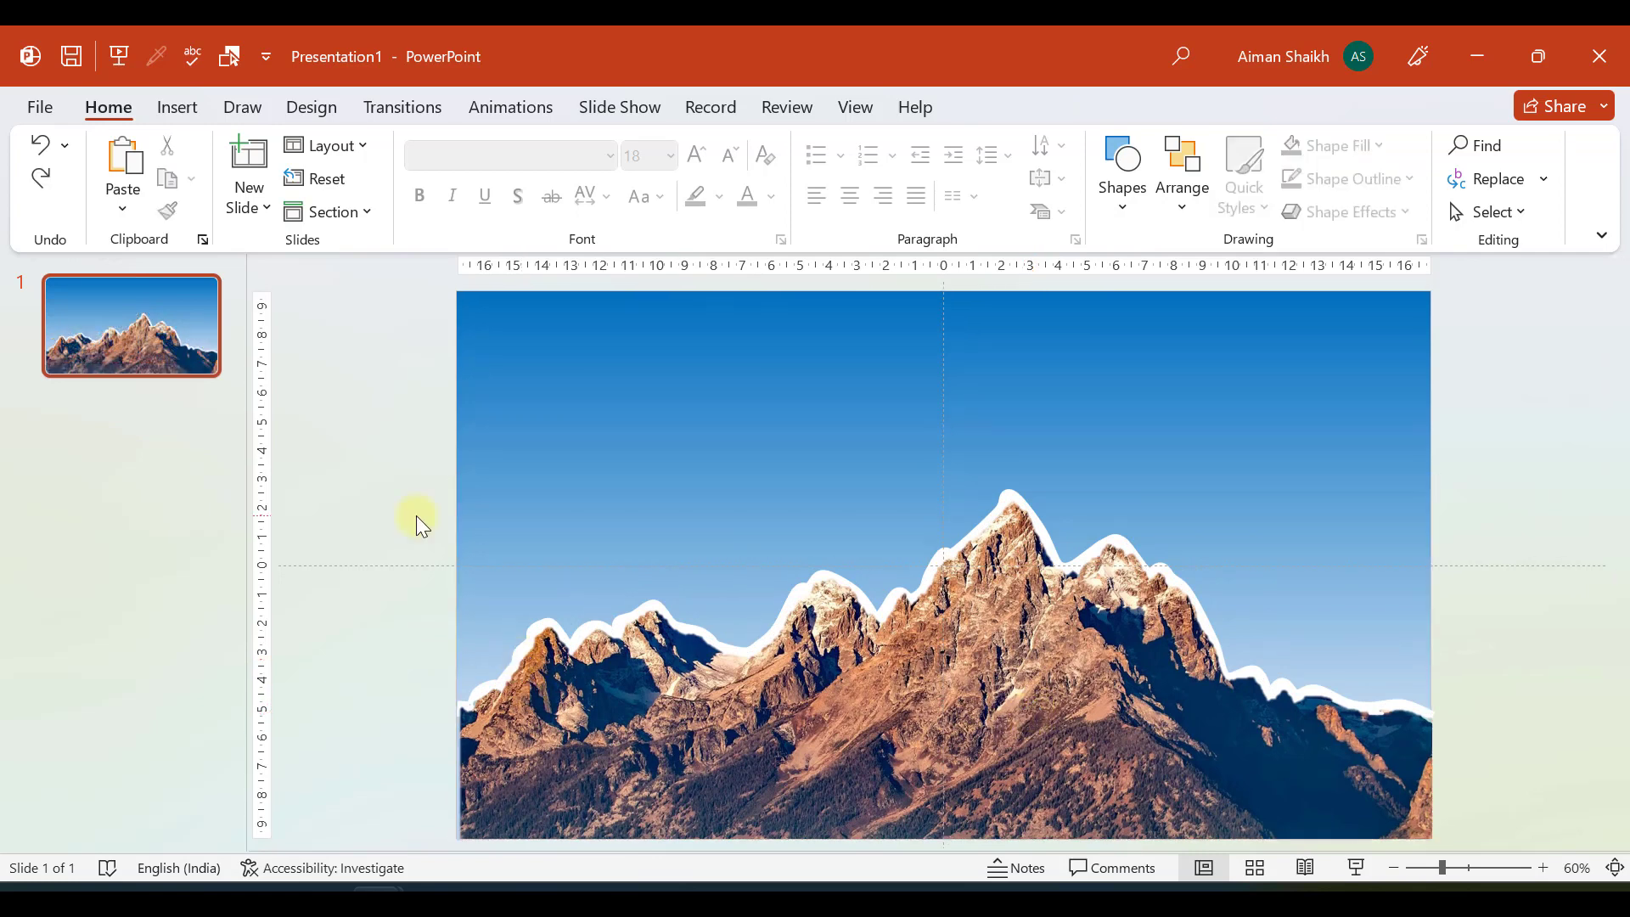
{"action": "left_click", "coordinate": [1009, 486]}
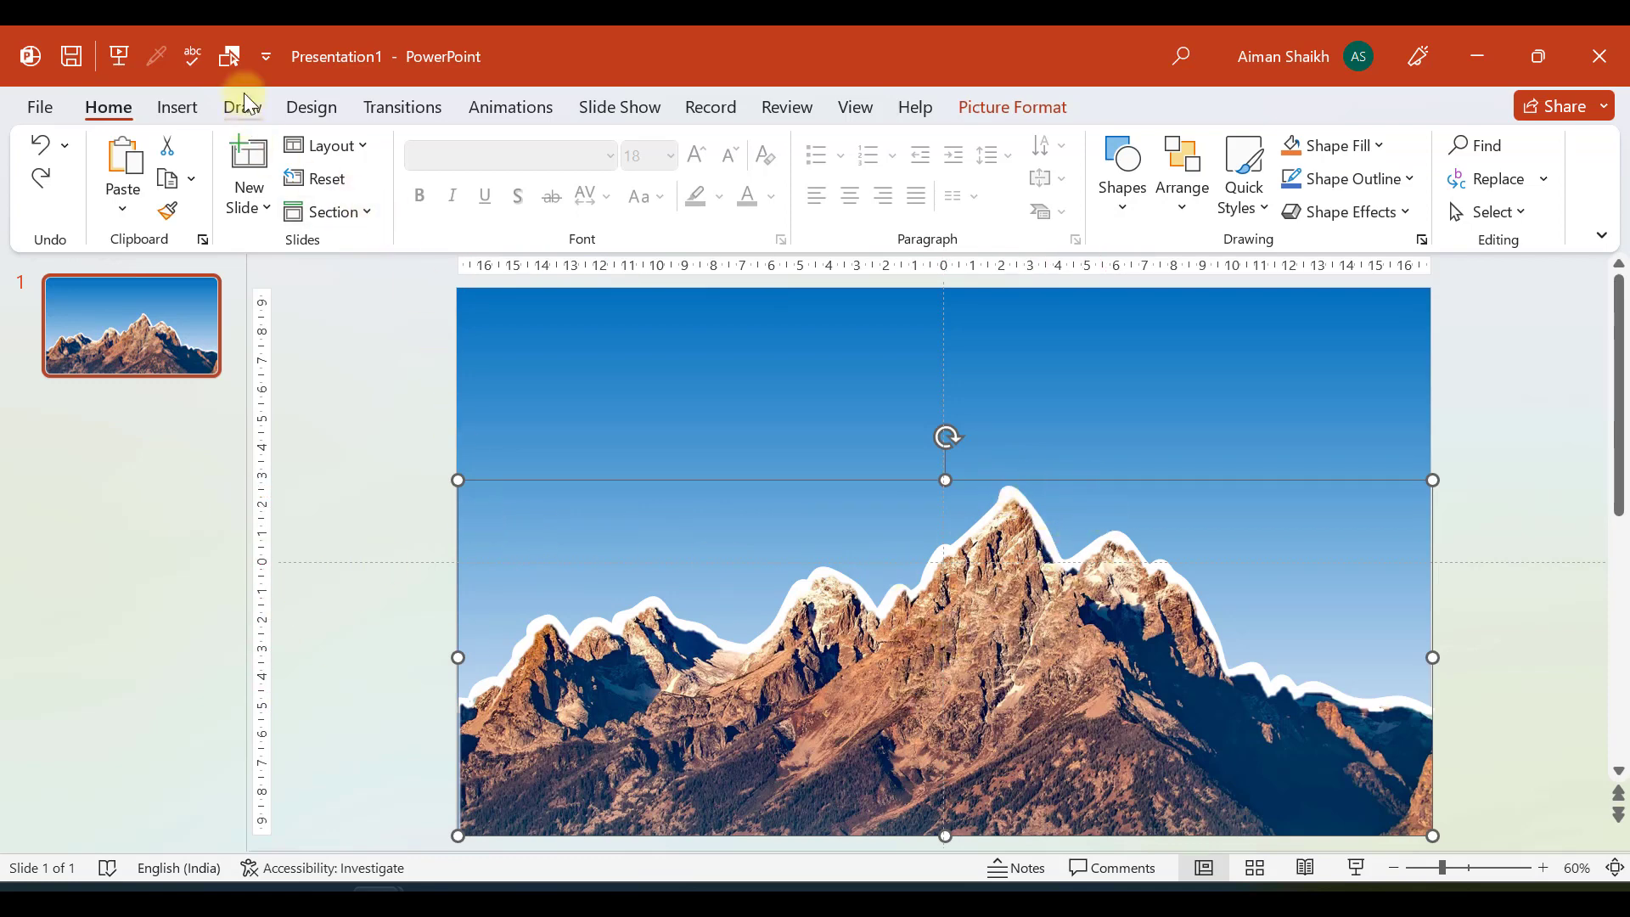
{"action": "left_click", "coordinate": [231, 57]}
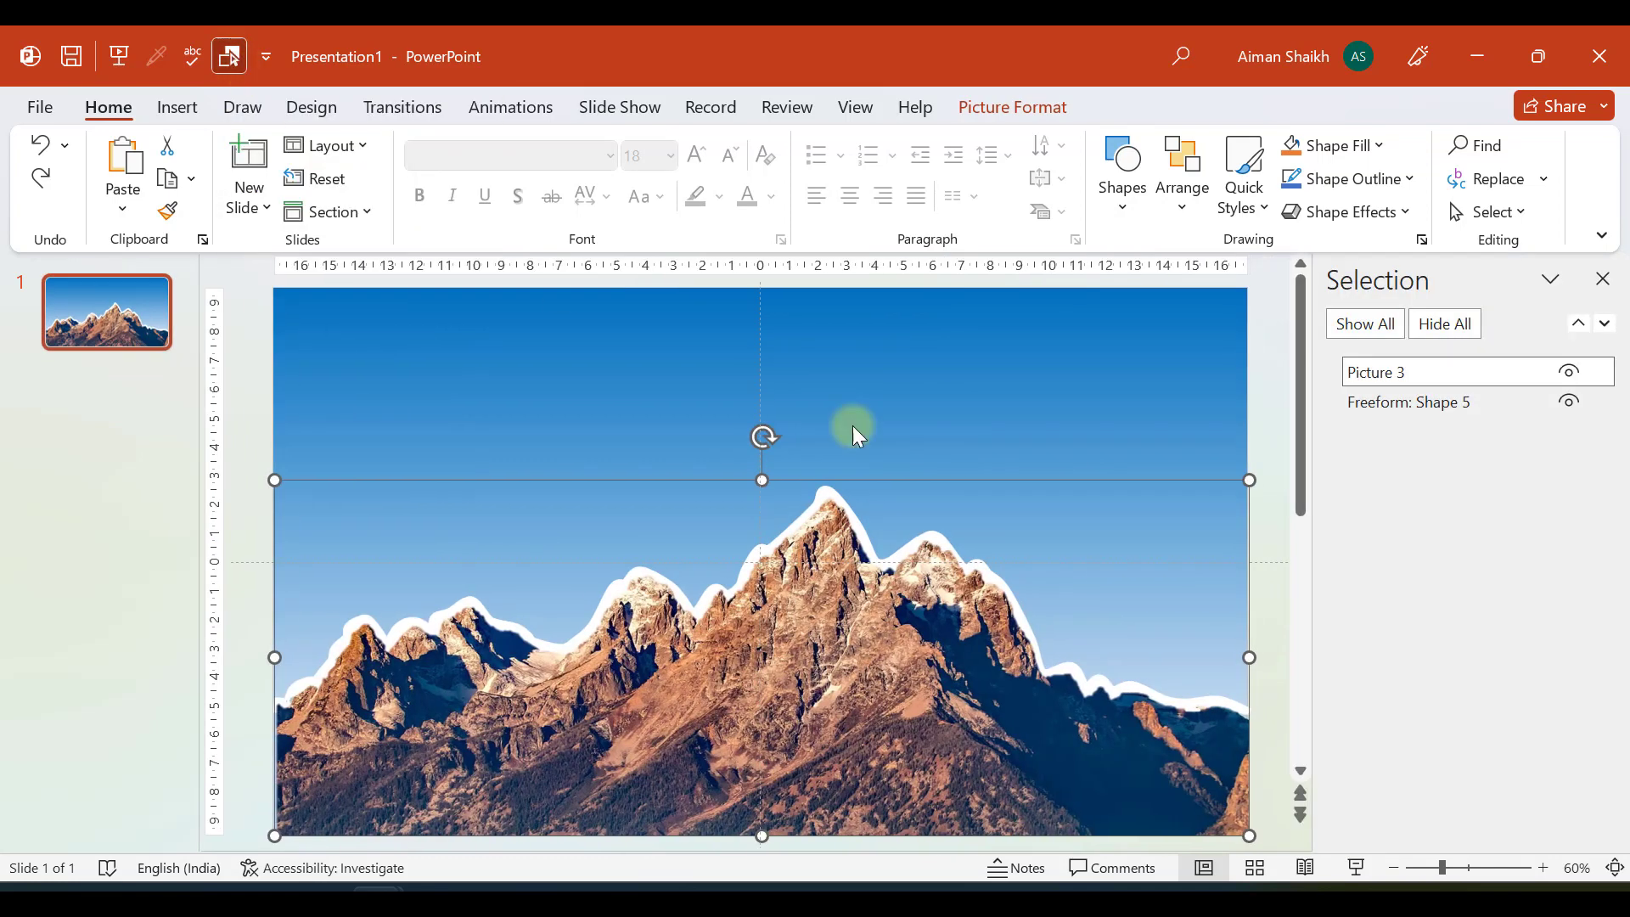
{"action": "left_click", "coordinate": [66, 112]}
{"action": "left_click", "coordinate": [78, 811]}
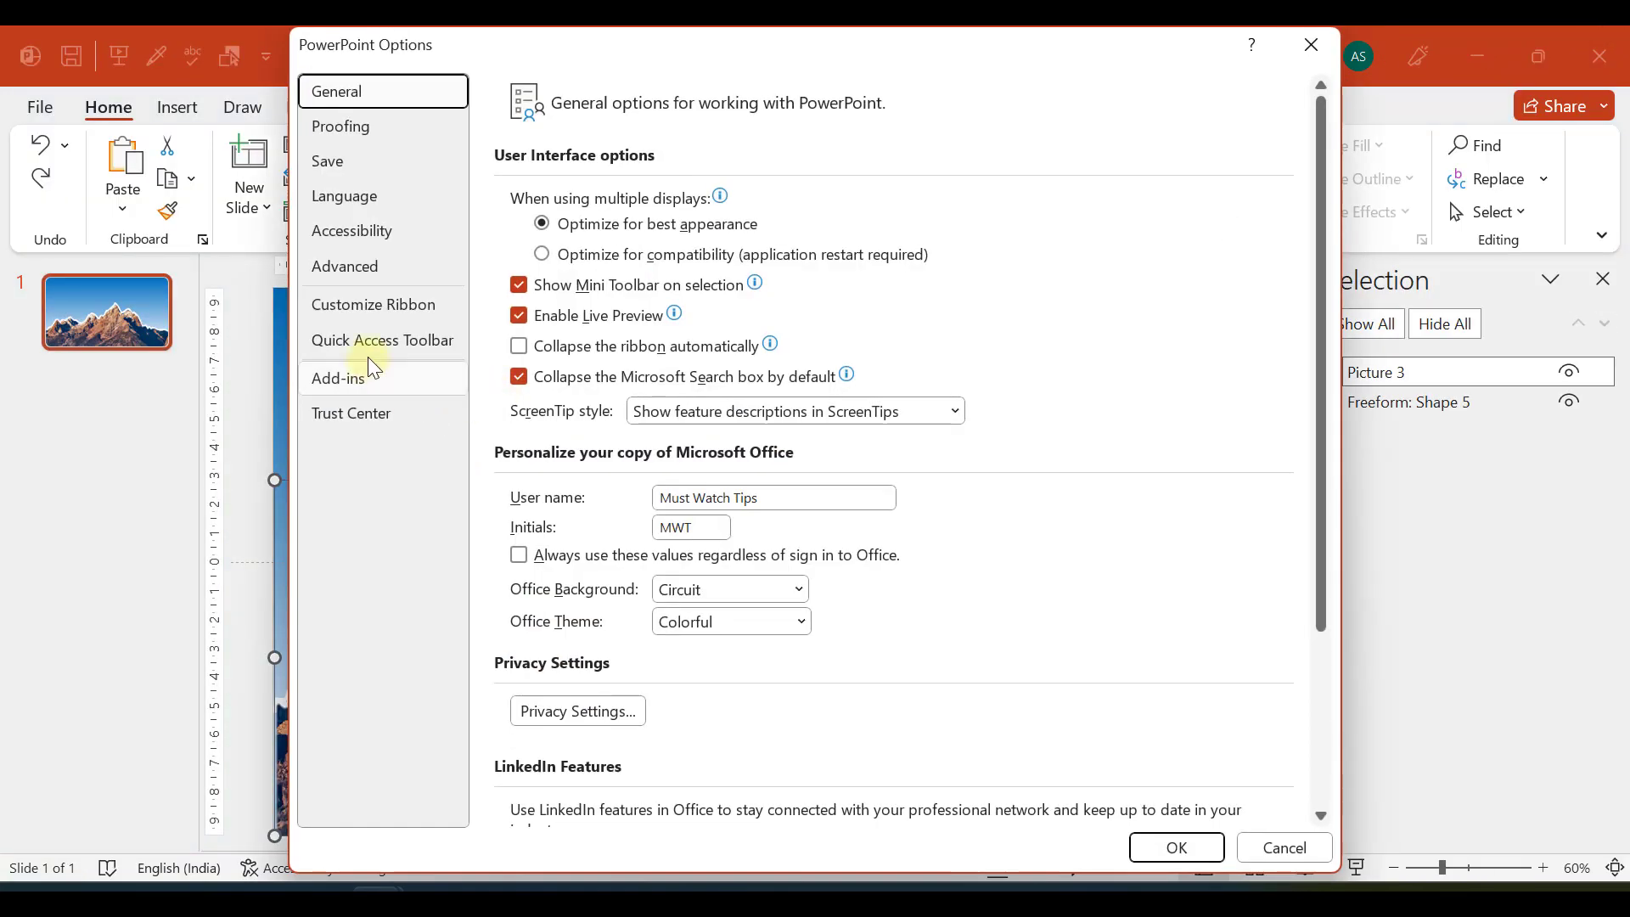
{"action": "left_click", "coordinate": [368, 340]}
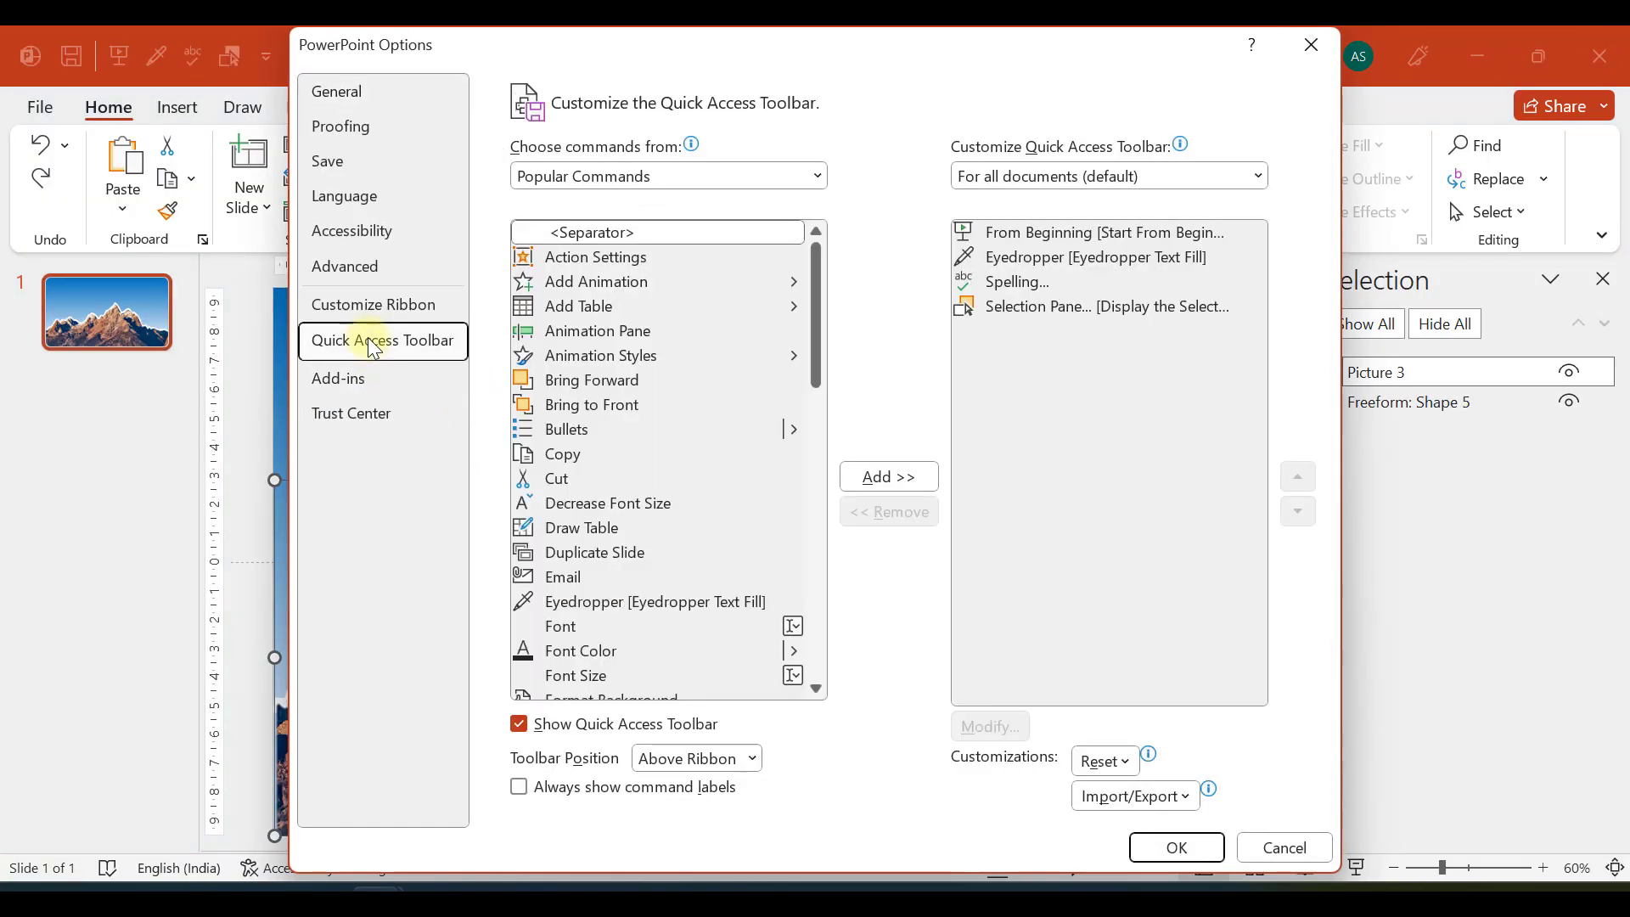
{"action": "left_click", "coordinate": [997, 307]}
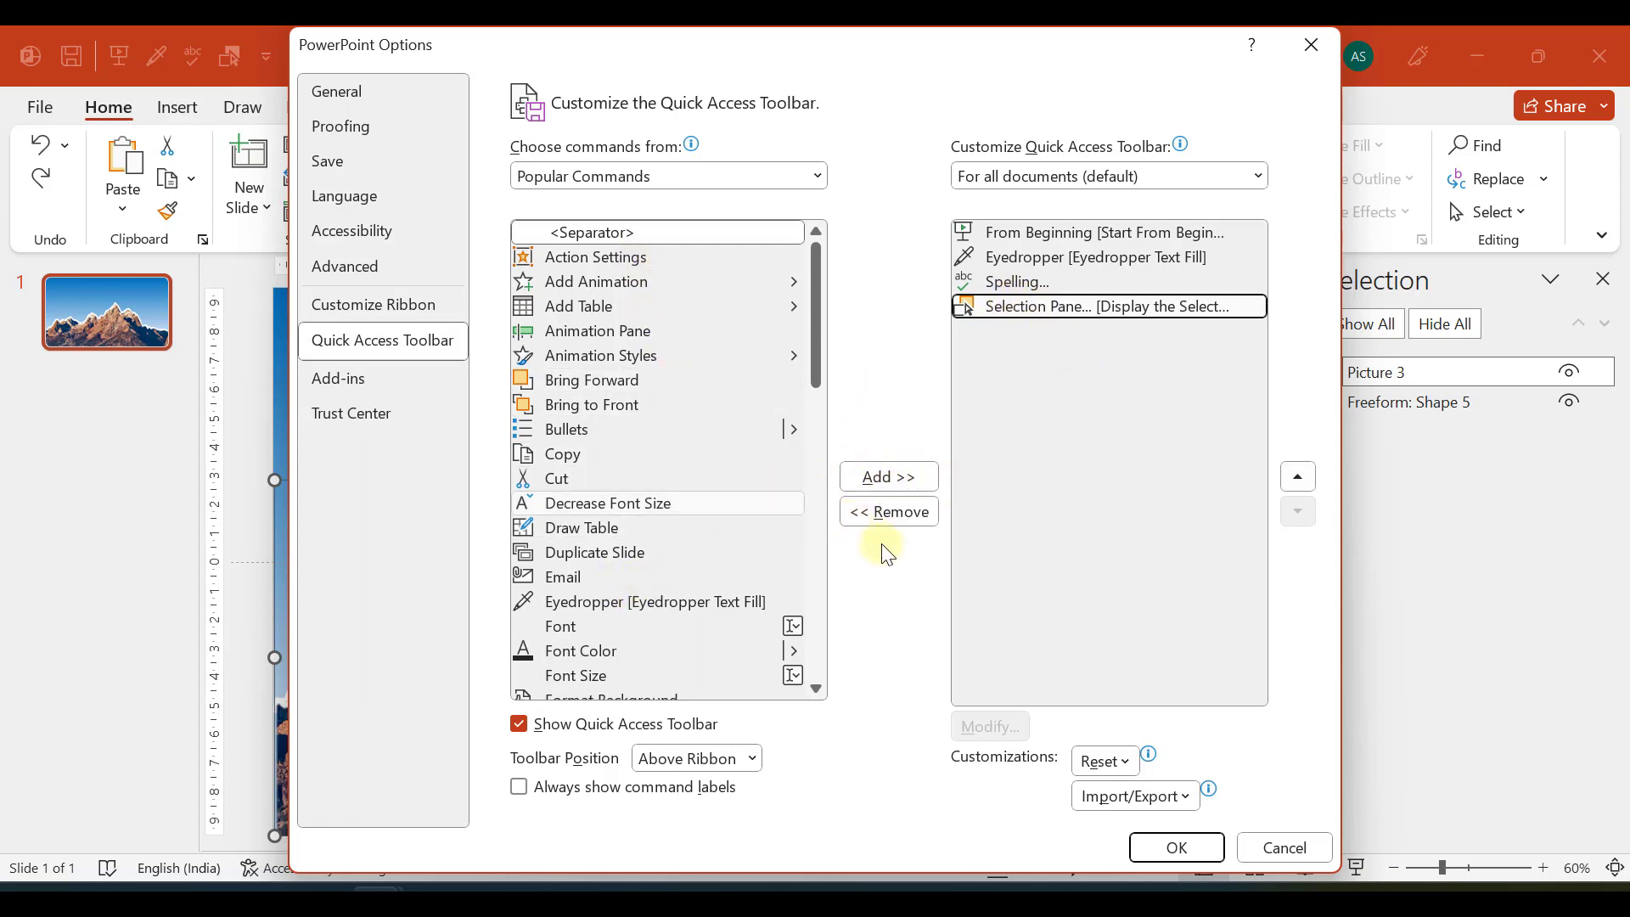
{"action": "left_click", "coordinate": [1310, 44]}
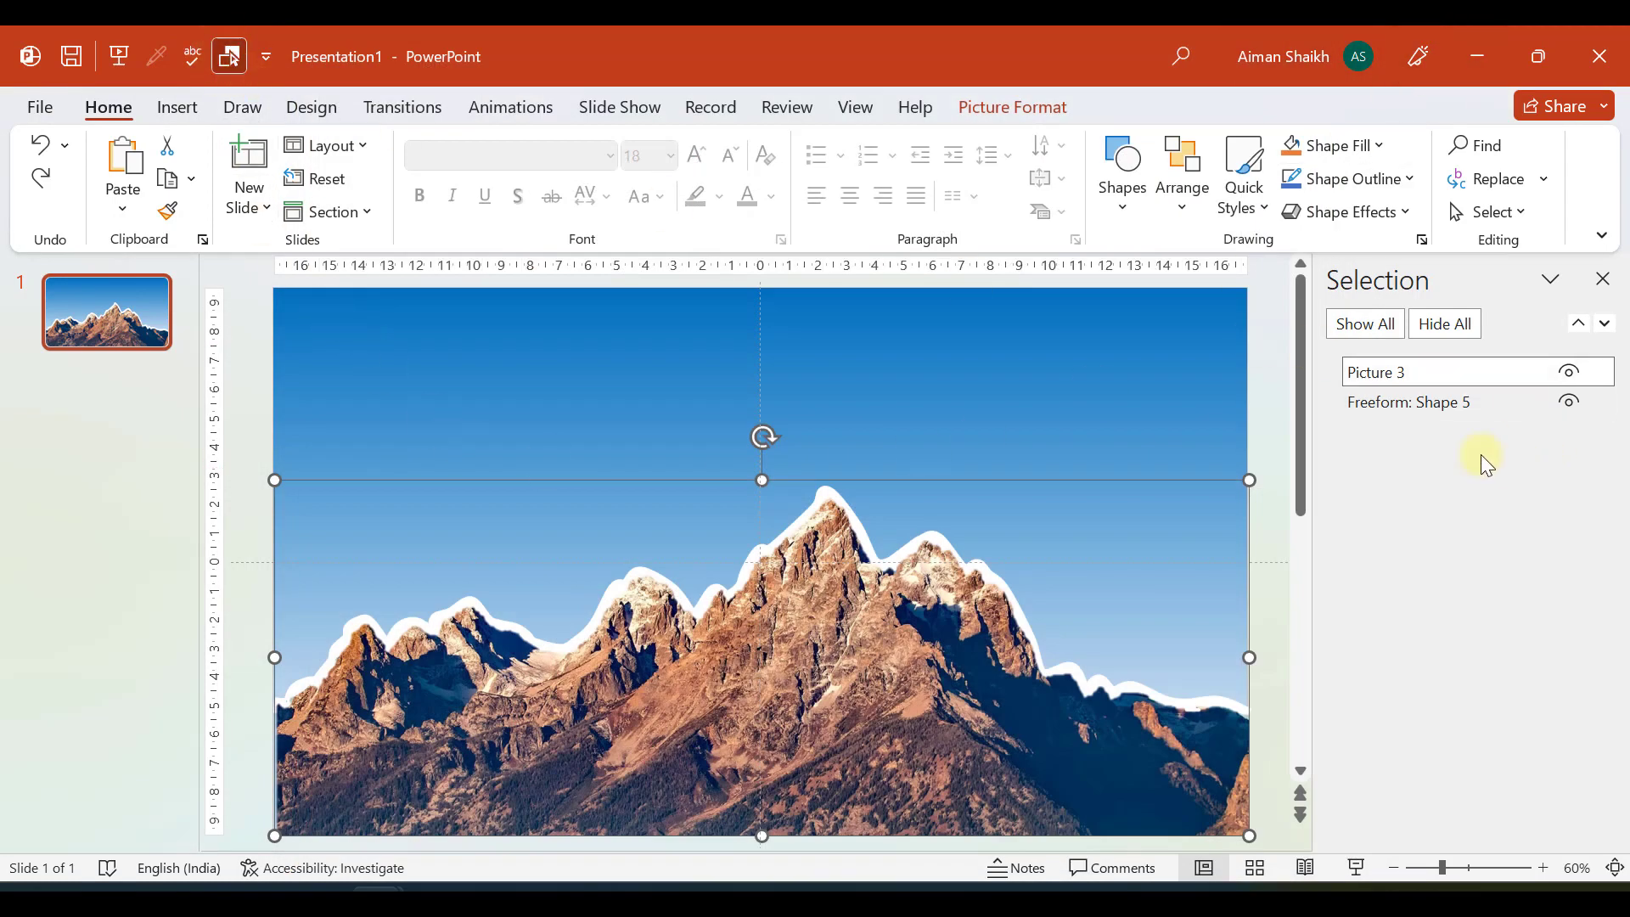
Give the ridge line a From Left Wipe entrance lasting 1.50 seconds and preview it
{"action": "left_click", "coordinate": [1443, 400]}
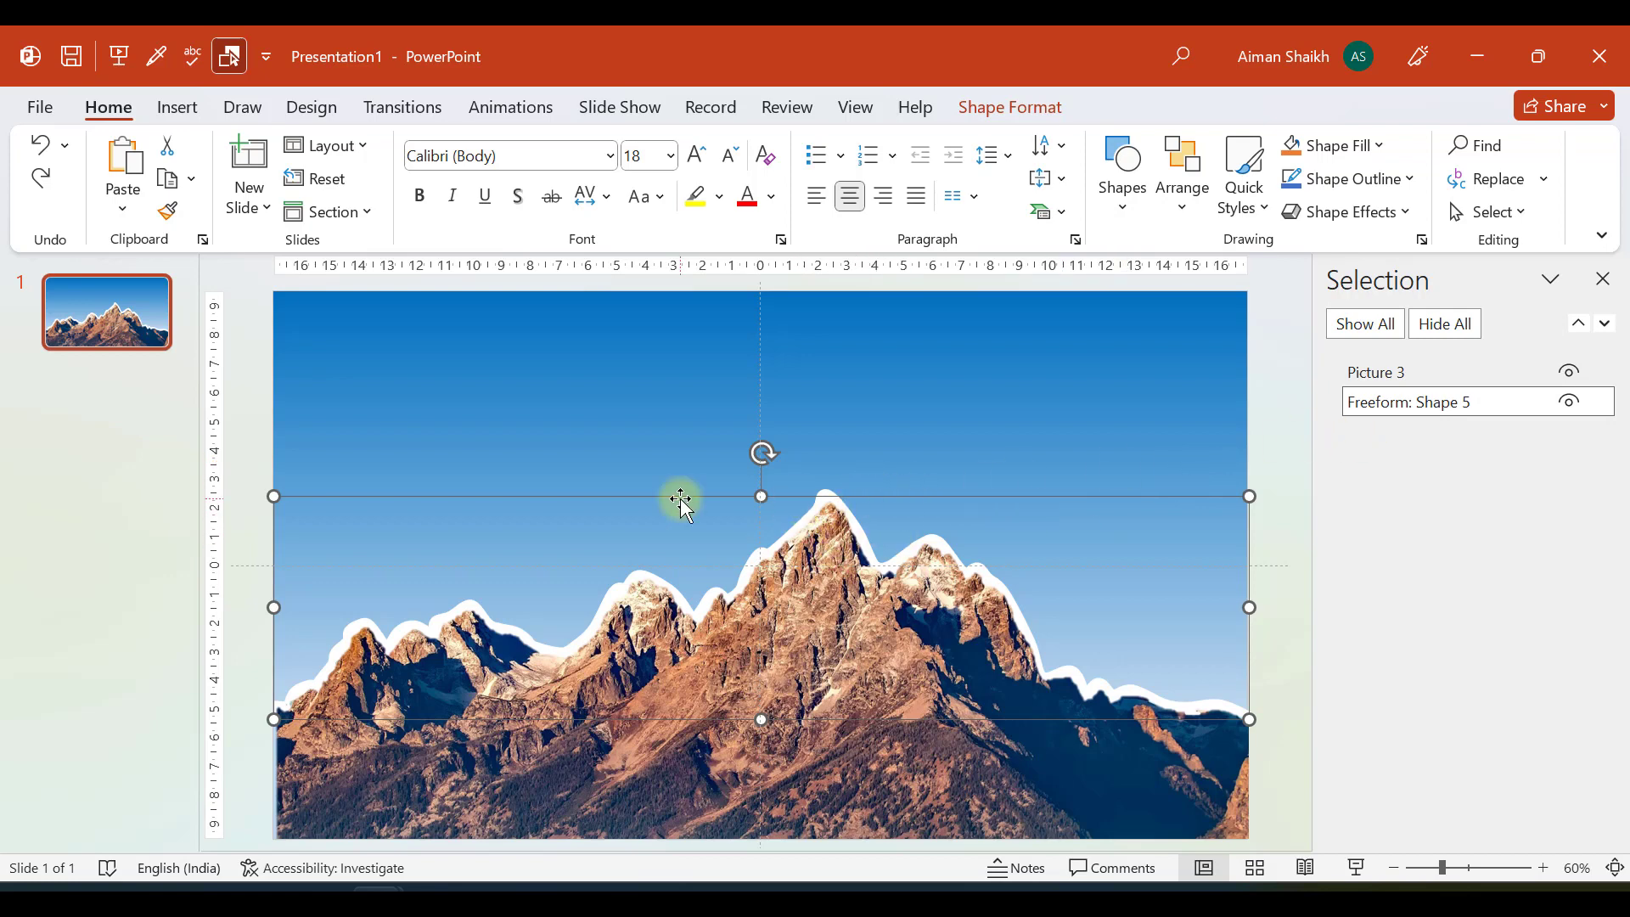
{"action": "left_click_drag", "start_coordinate": [679, 498], "coordinate": [671, 421]}
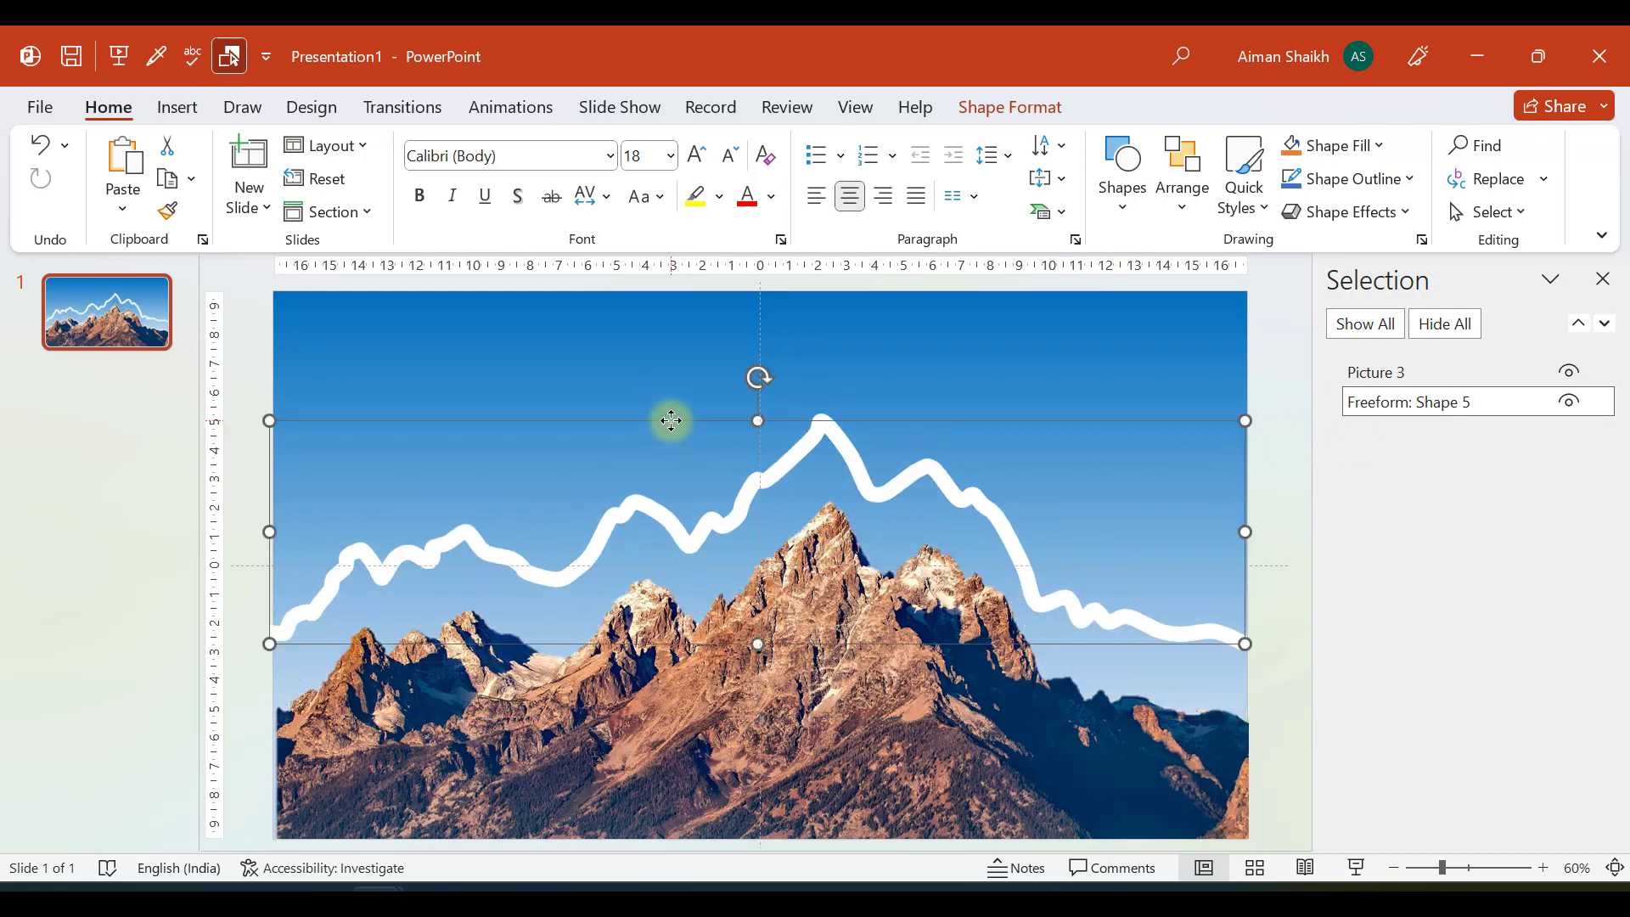
{"action": "key", "text": "ctrl+z"}
{"action": "left_click", "coordinate": [486, 124]}
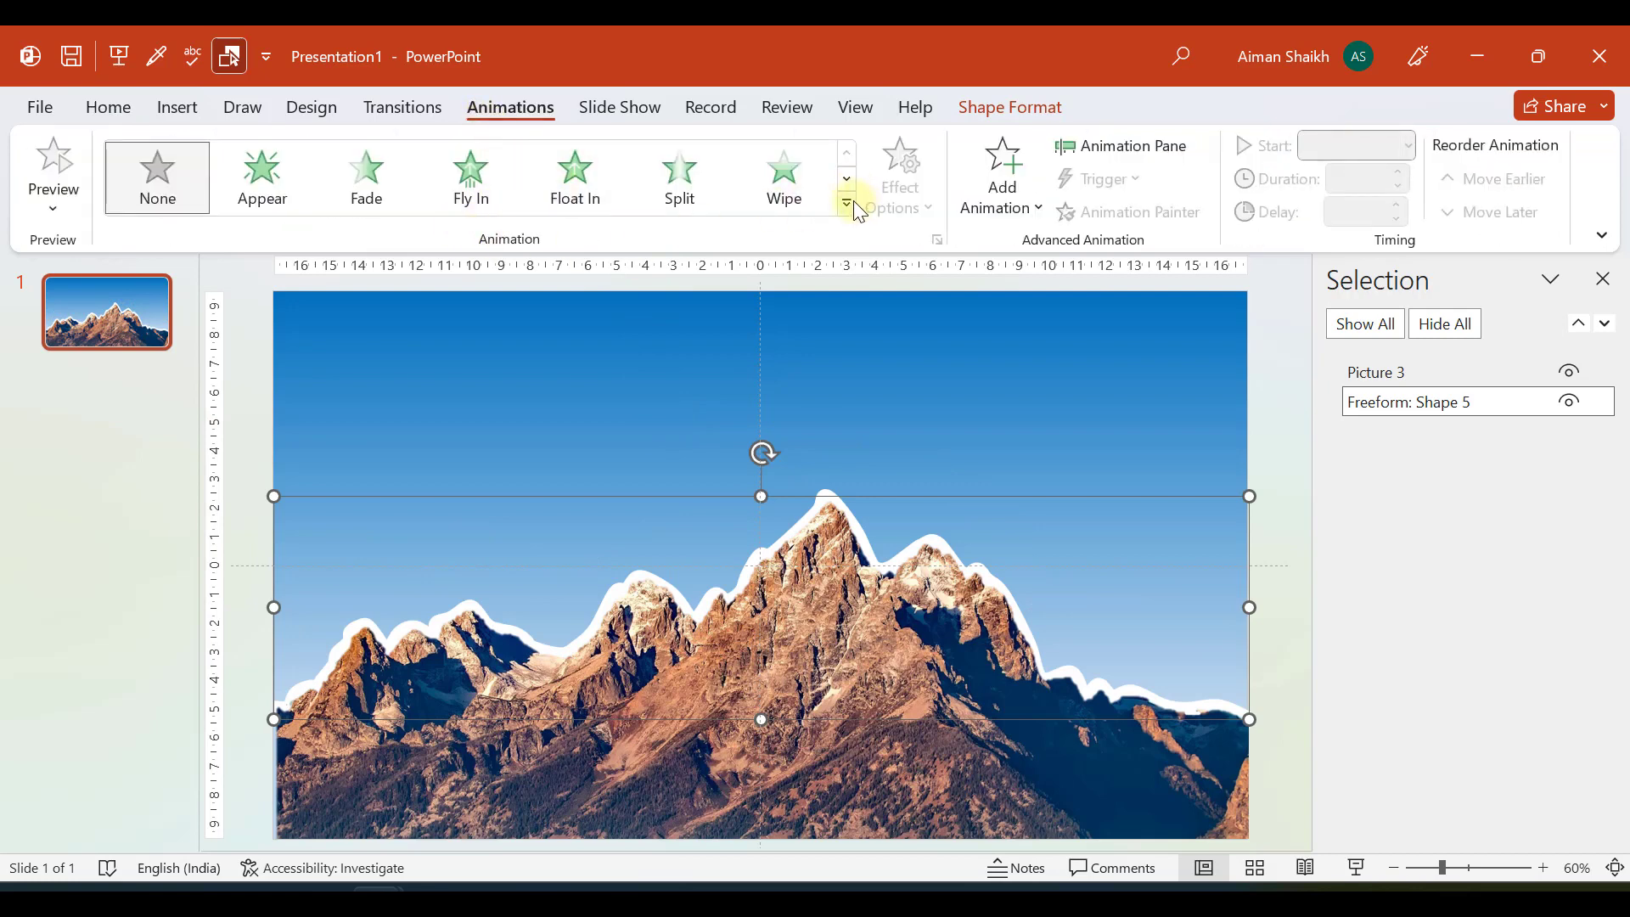
{"action": "left_click", "coordinate": [782, 175]}
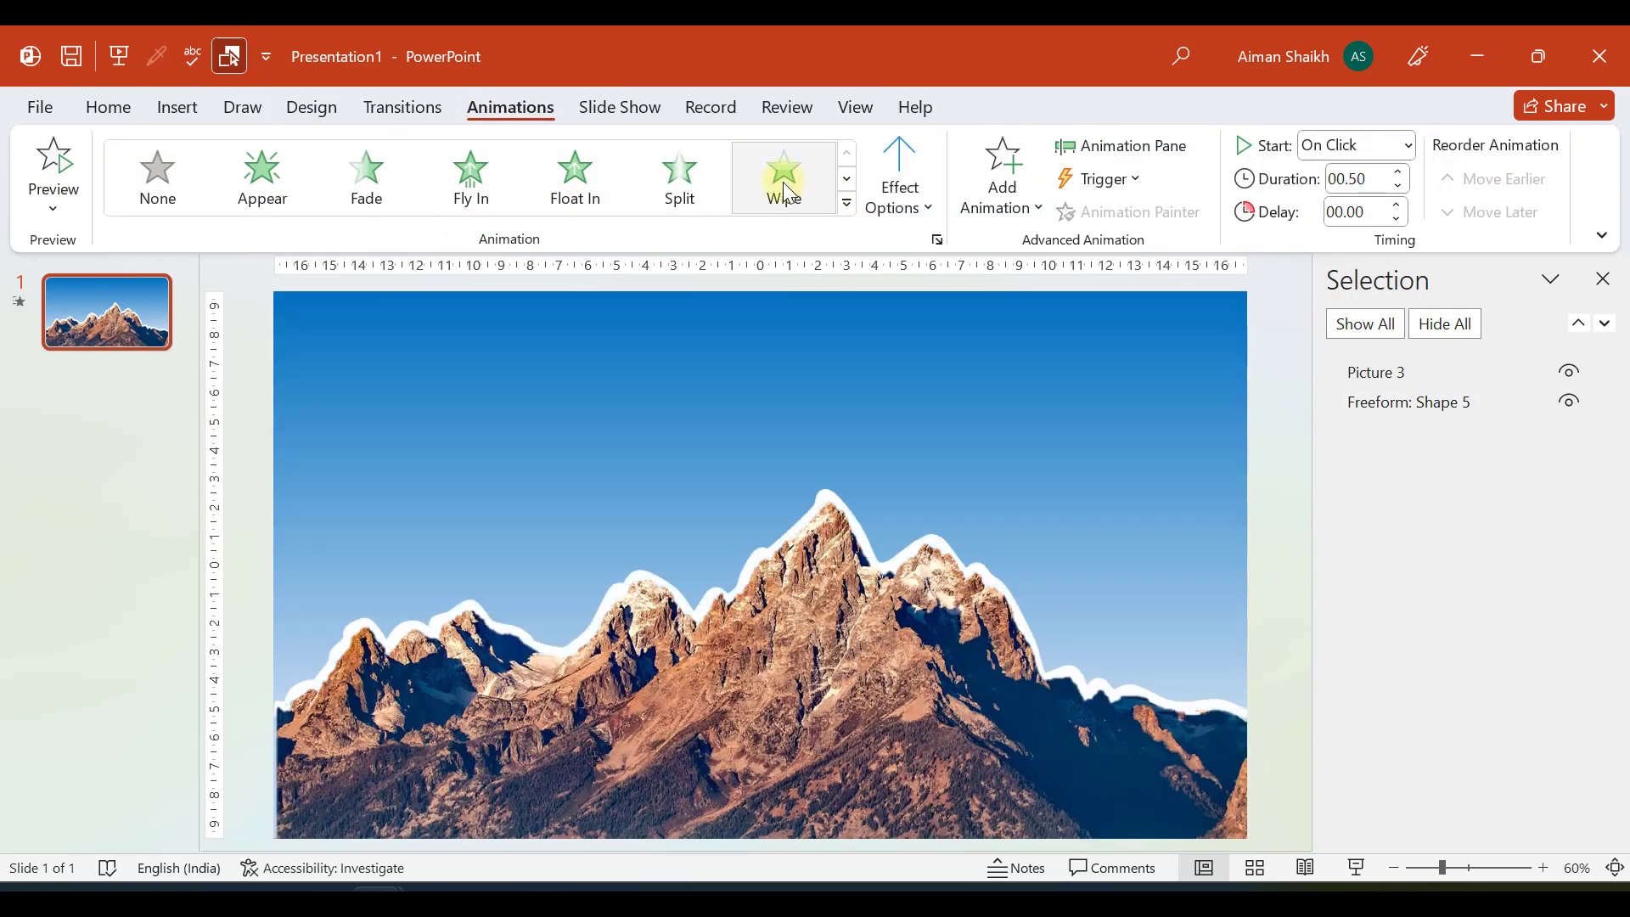
{"action": "left_click", "coordinate": [902, 190]}
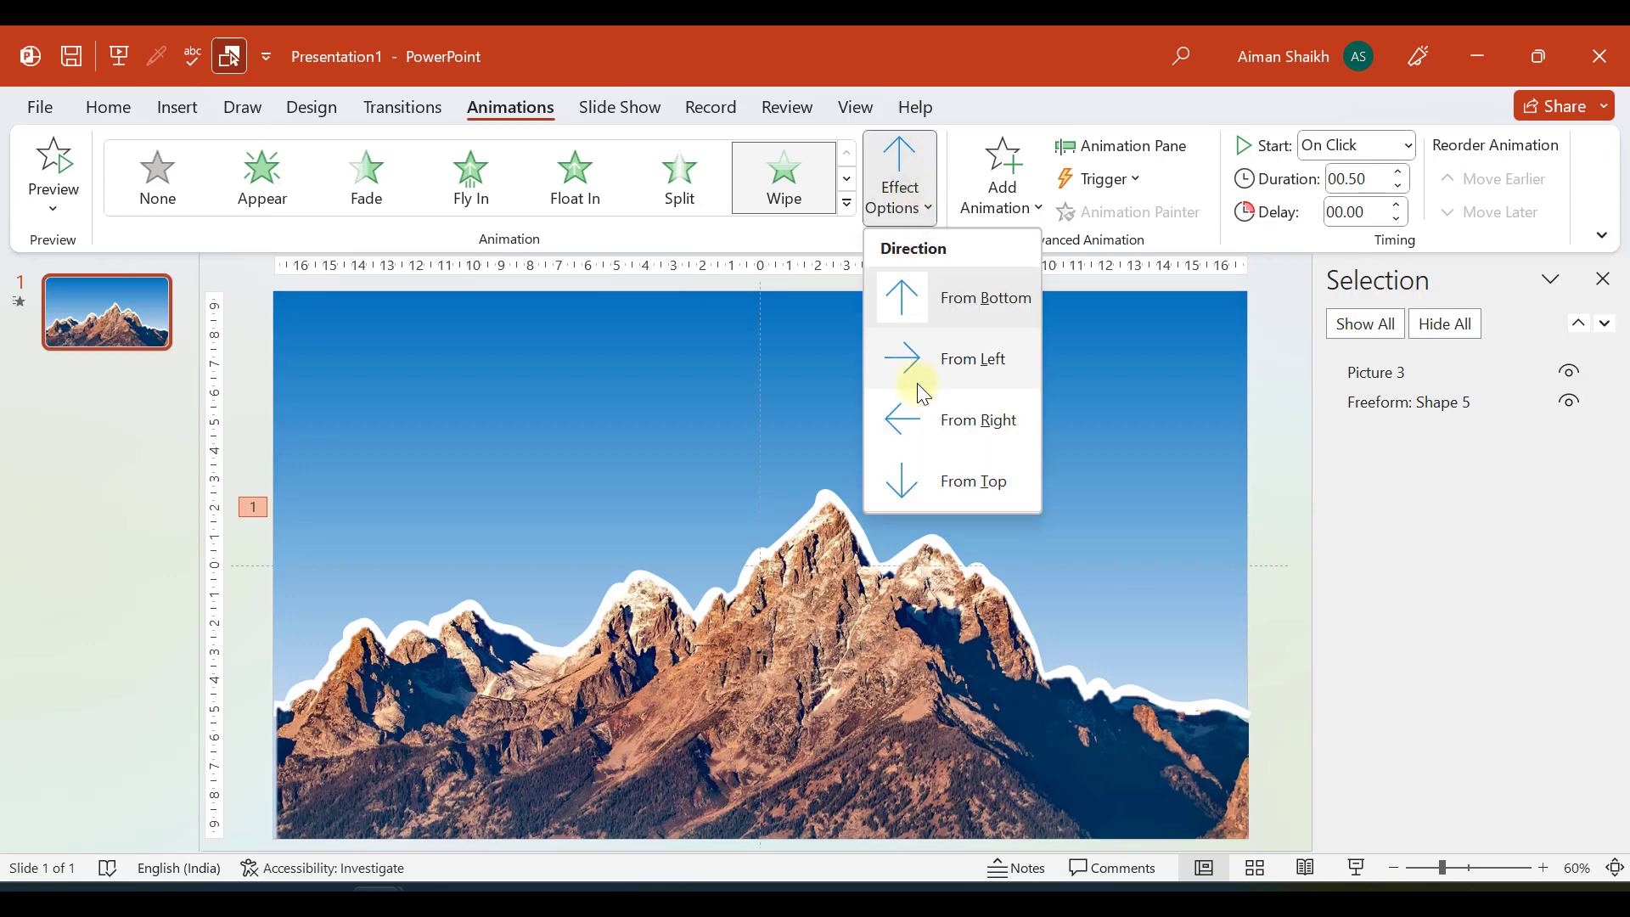
{"action": "left_click", "coordinate": [942, 373]}
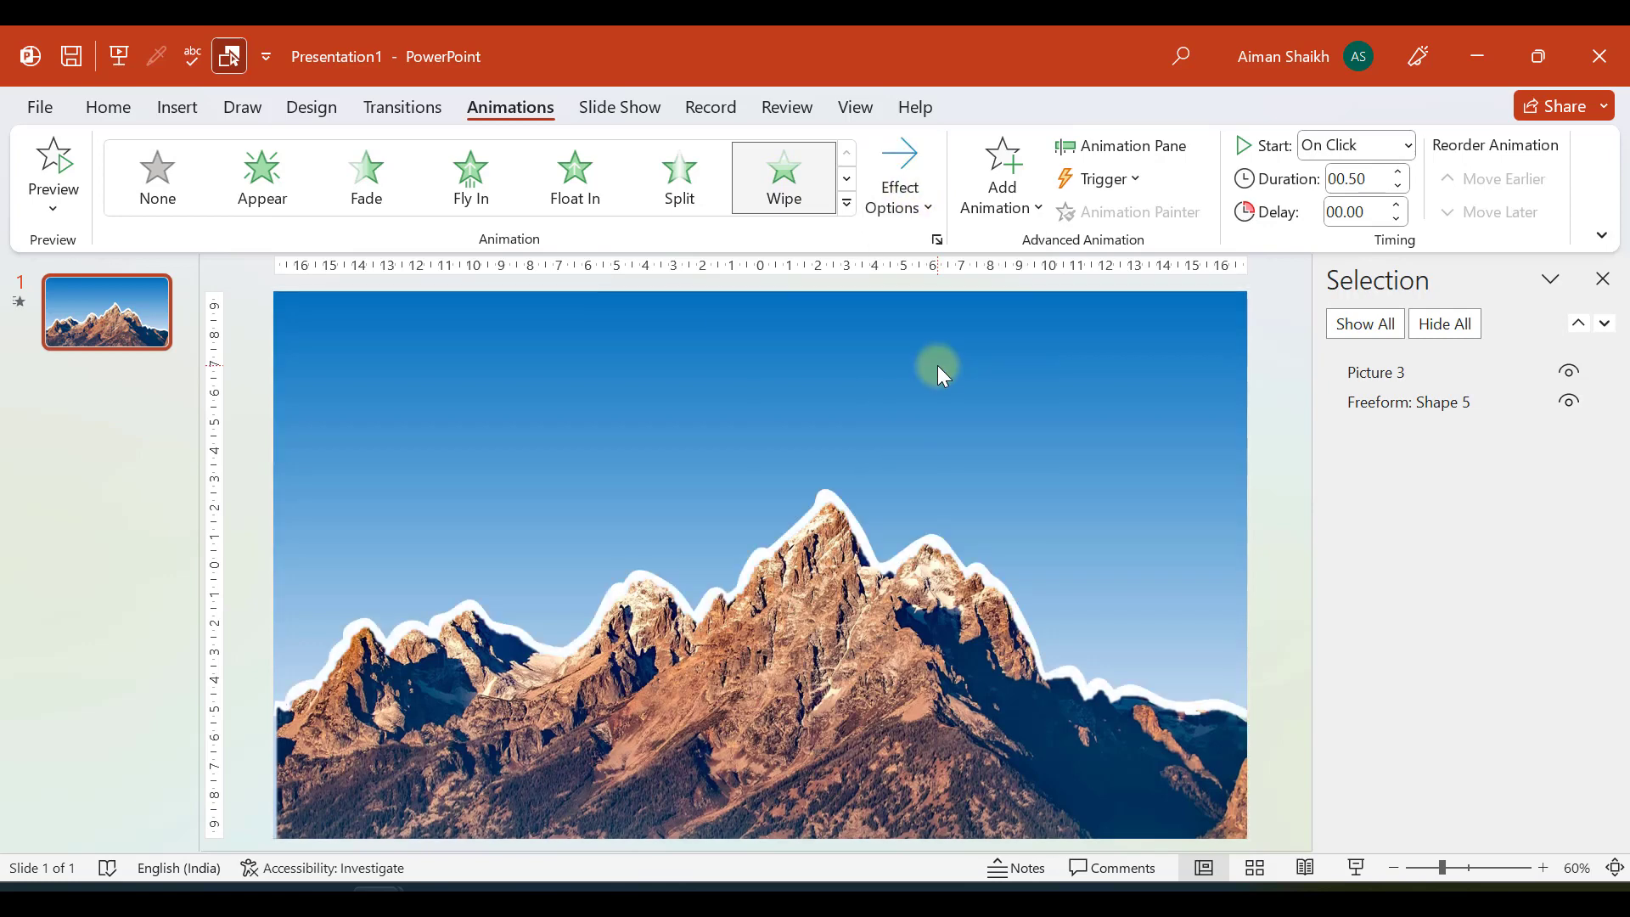
{"action": "left_click", "coordinate": [1398, 171]}
{"action": "left_click", "coordinate": [1398, 172]}
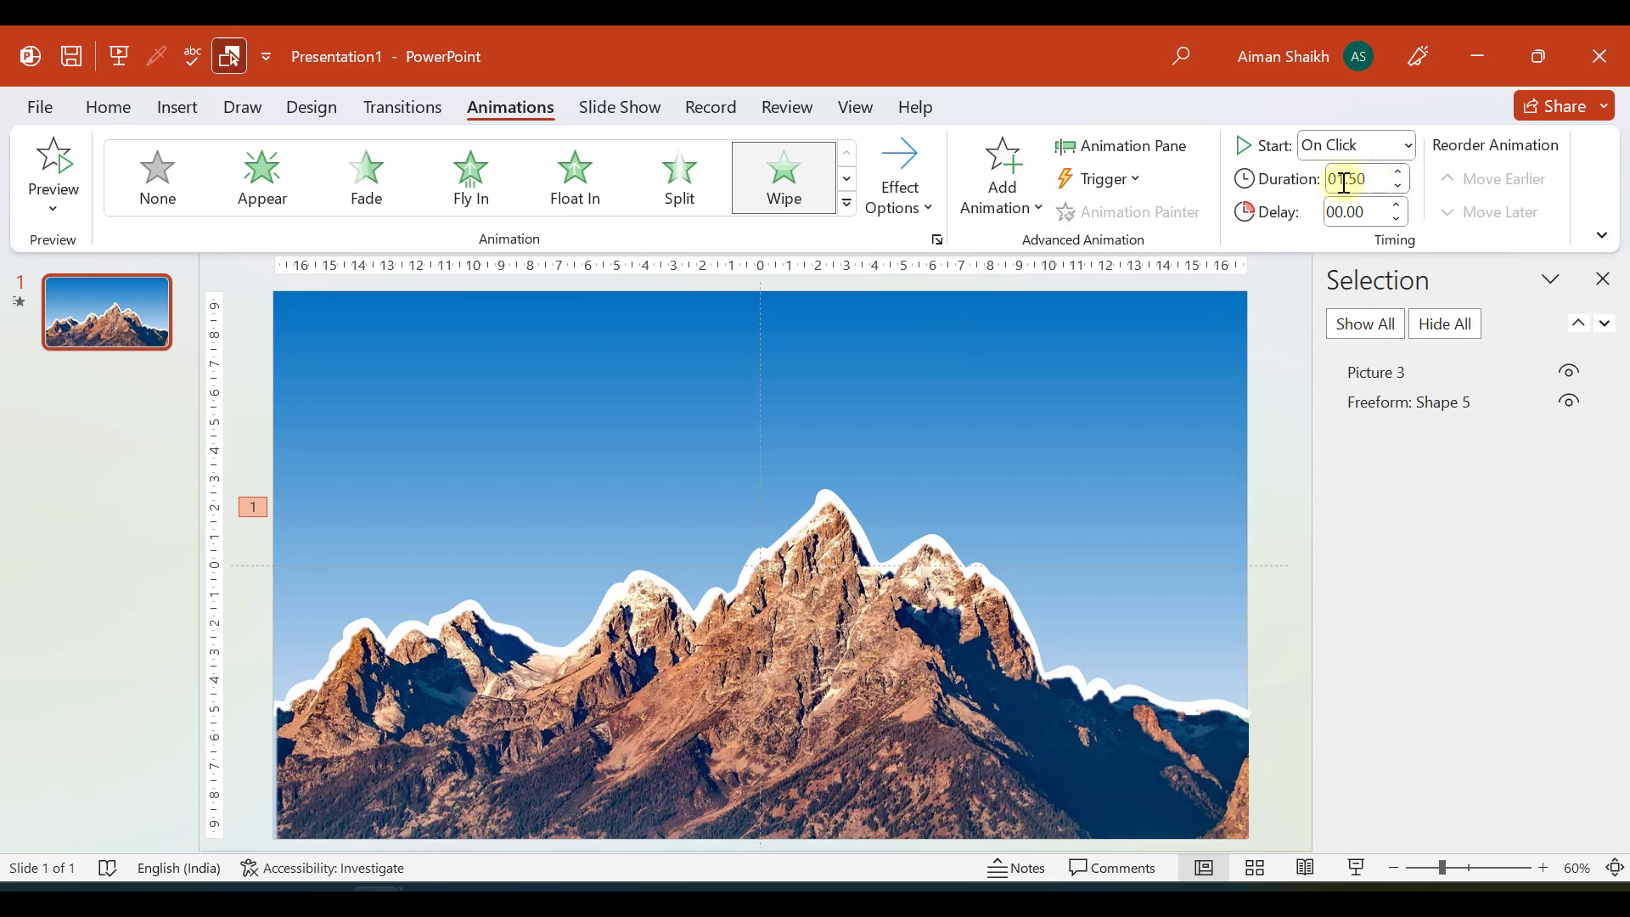
{"action": "left_click", "coordinate": [54, 155]}
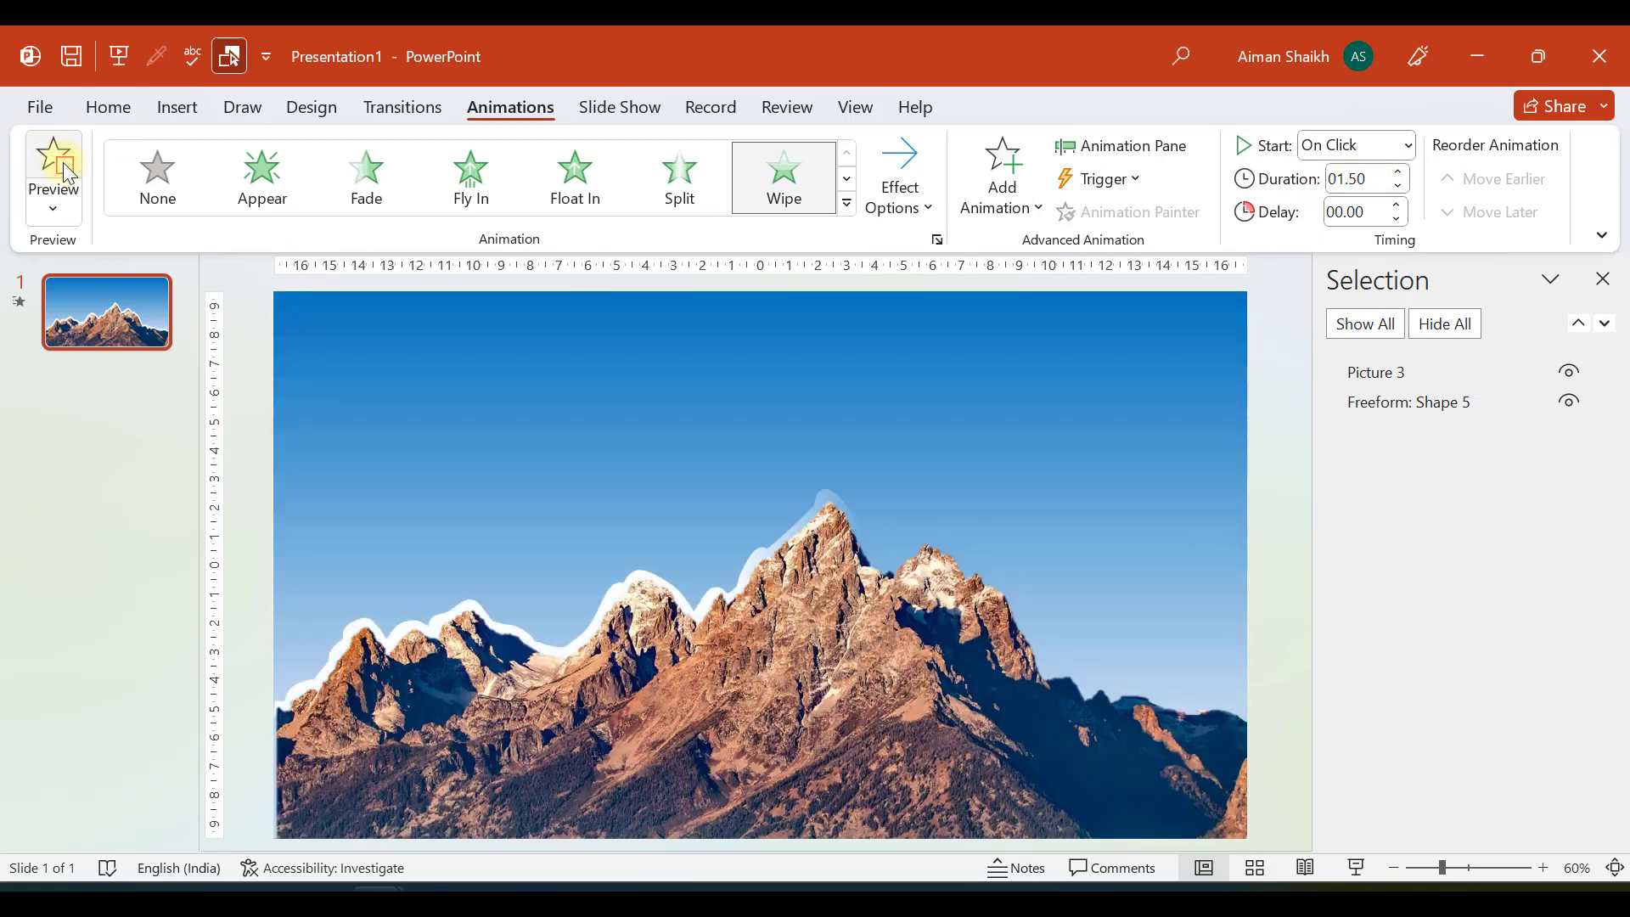
{"action": "left_click", "coordinate": [405, 350]}
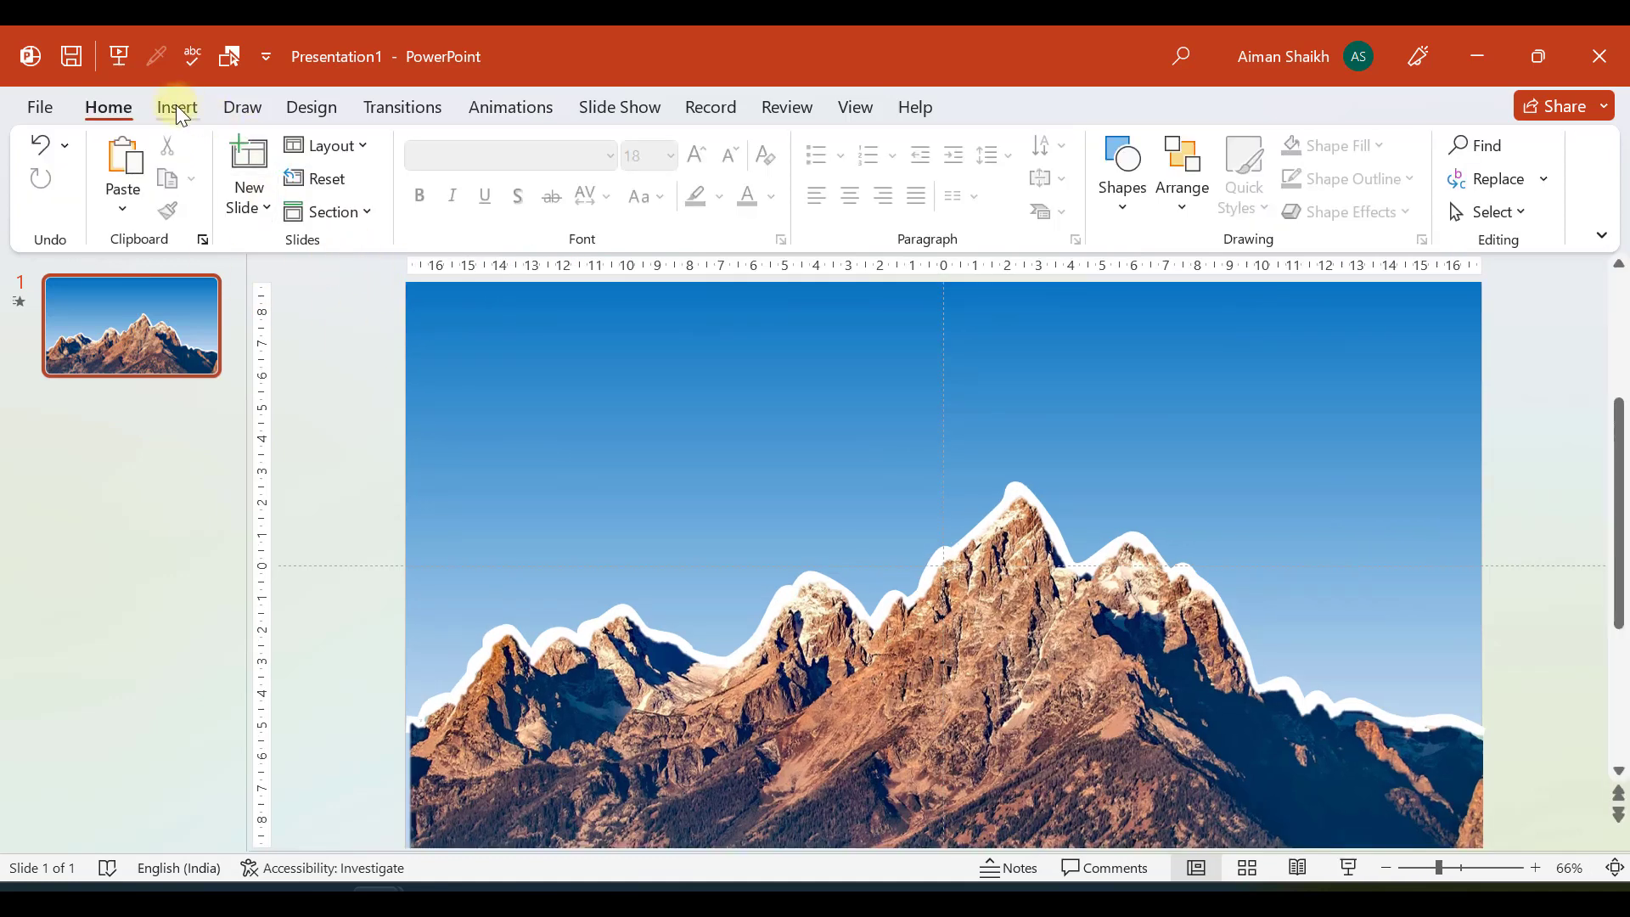
Draw a small white circle with no outline in the upper-left sky
{"action": "left_click", "coordinate": [178, 108]}
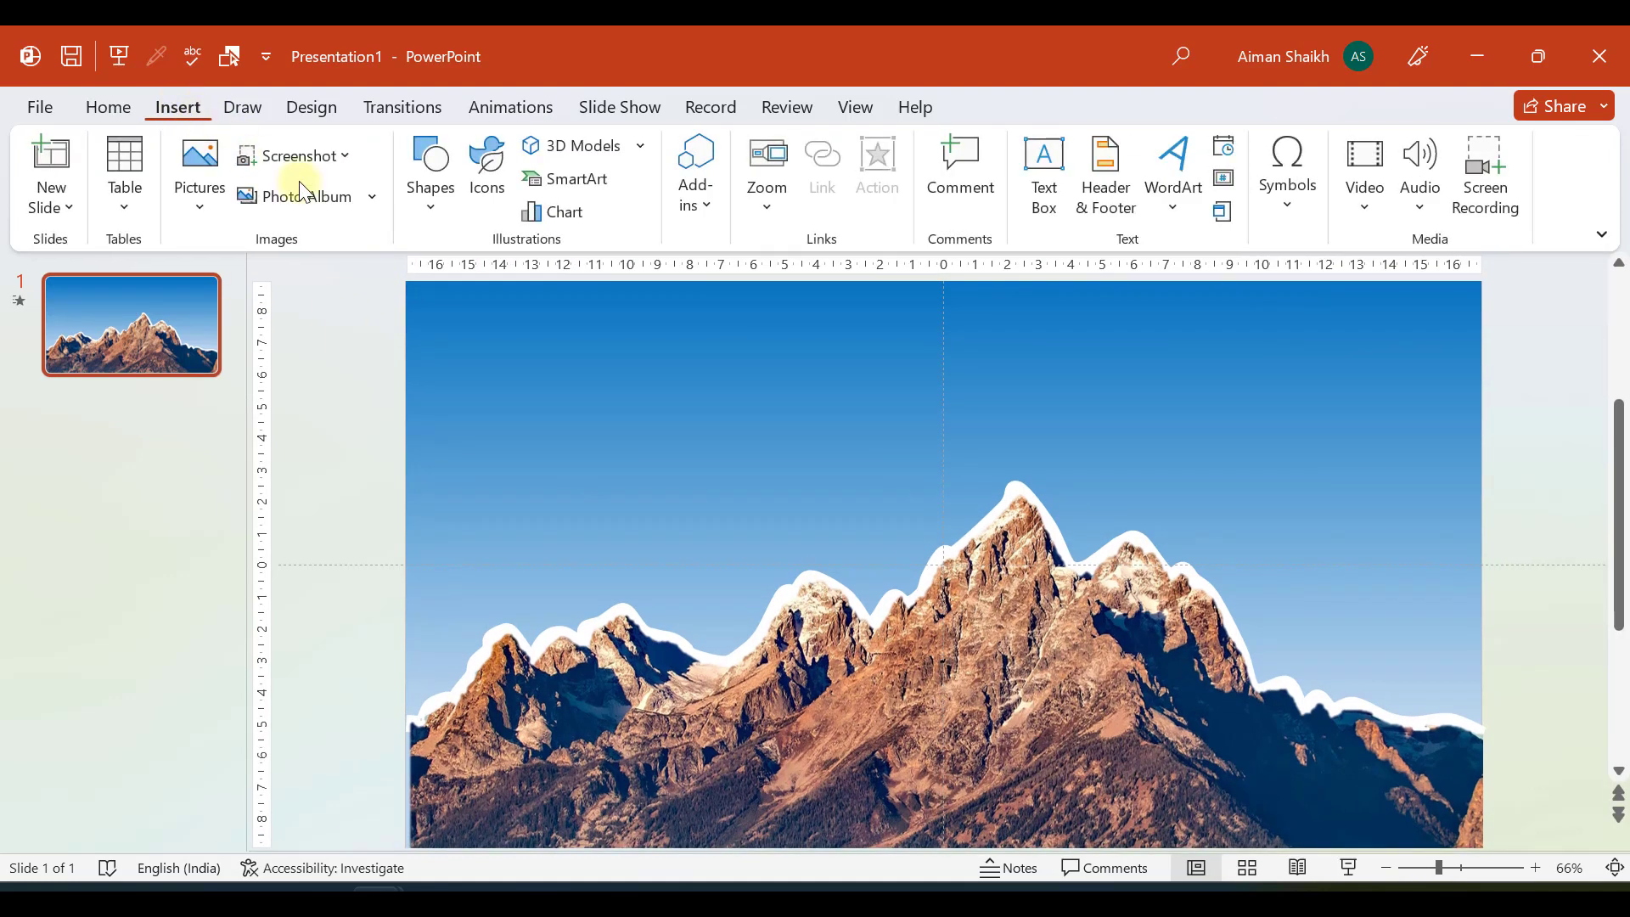
{"action": "left_click", "coordinate": [428, 190]}
{"action": "left_click", "coordinate": [518, 304]}
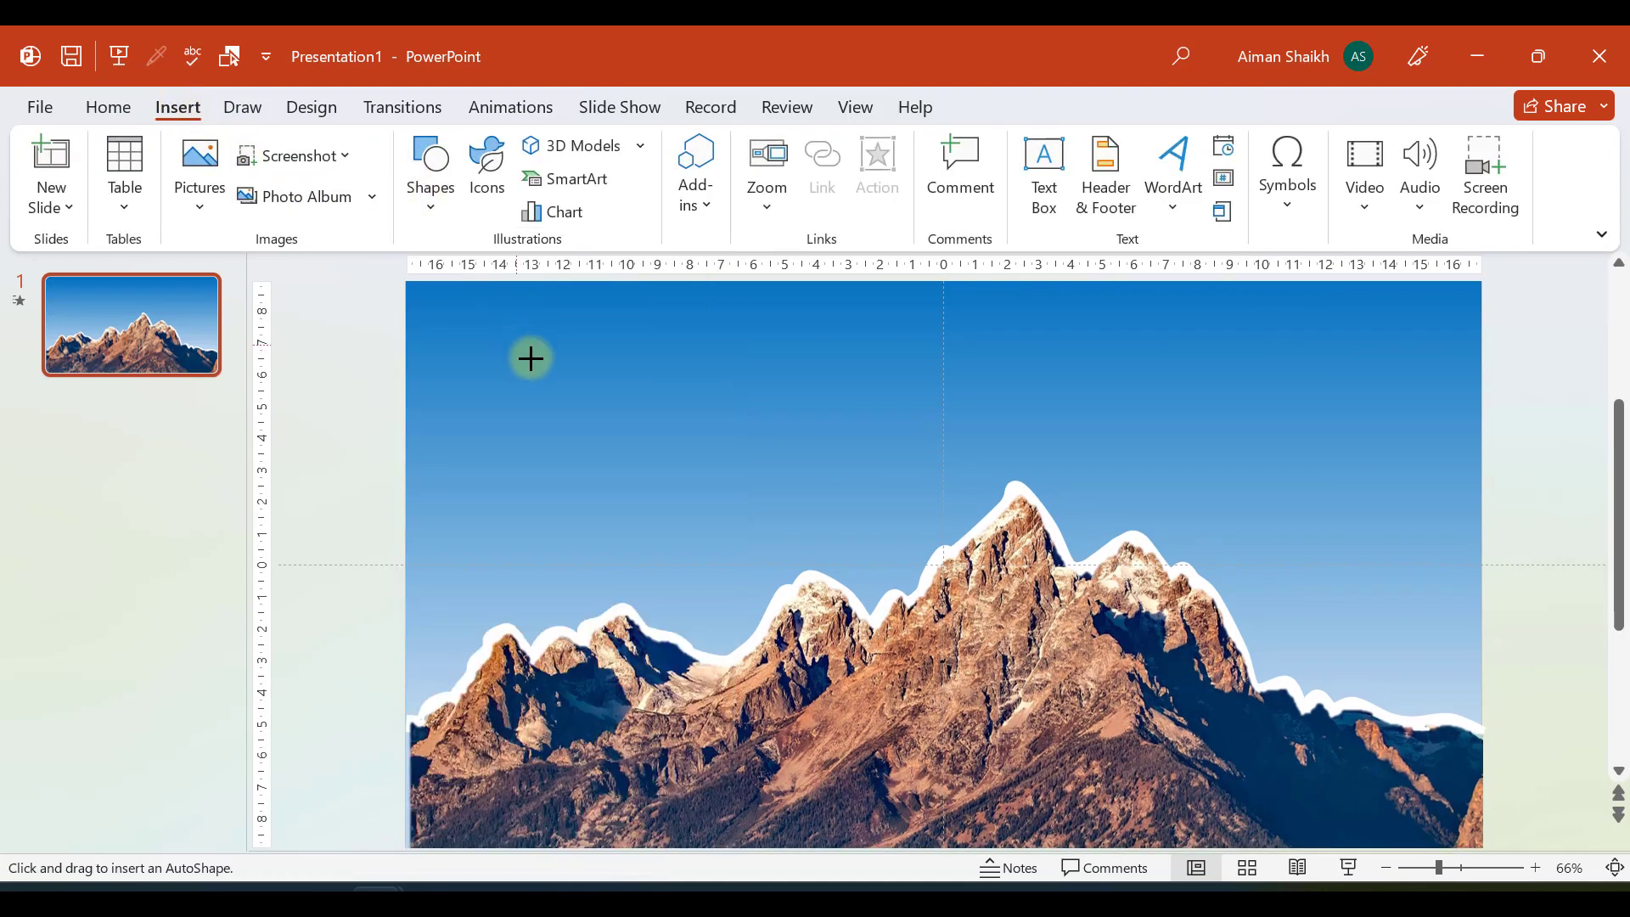
{"action": "mouse_move", "coordinate": [515, 344]}
{"action": "left_mouse_down"}
{"action": "mouse_move", "coordinate": [588, 417]}
{"action": "mouse_move", "coordinate": [527, 371]}
{"action": "left_mouse_up"}
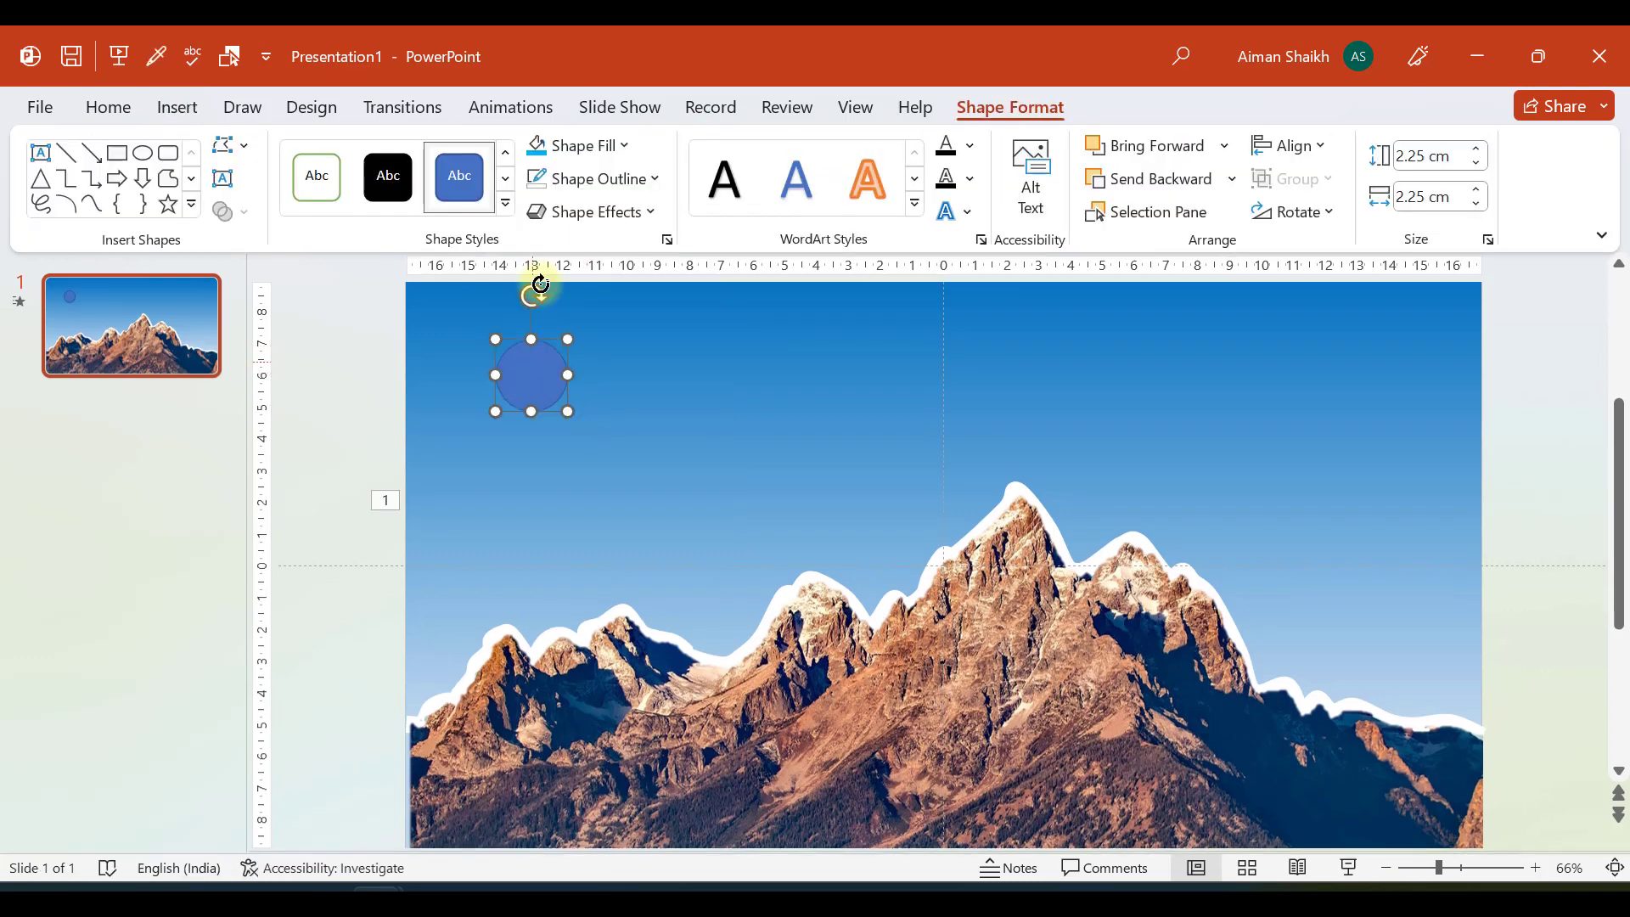
{"action": "left_click", "coordinate": [594, 178]}
{"action": "left_click", "coordinate": [573, 460]}
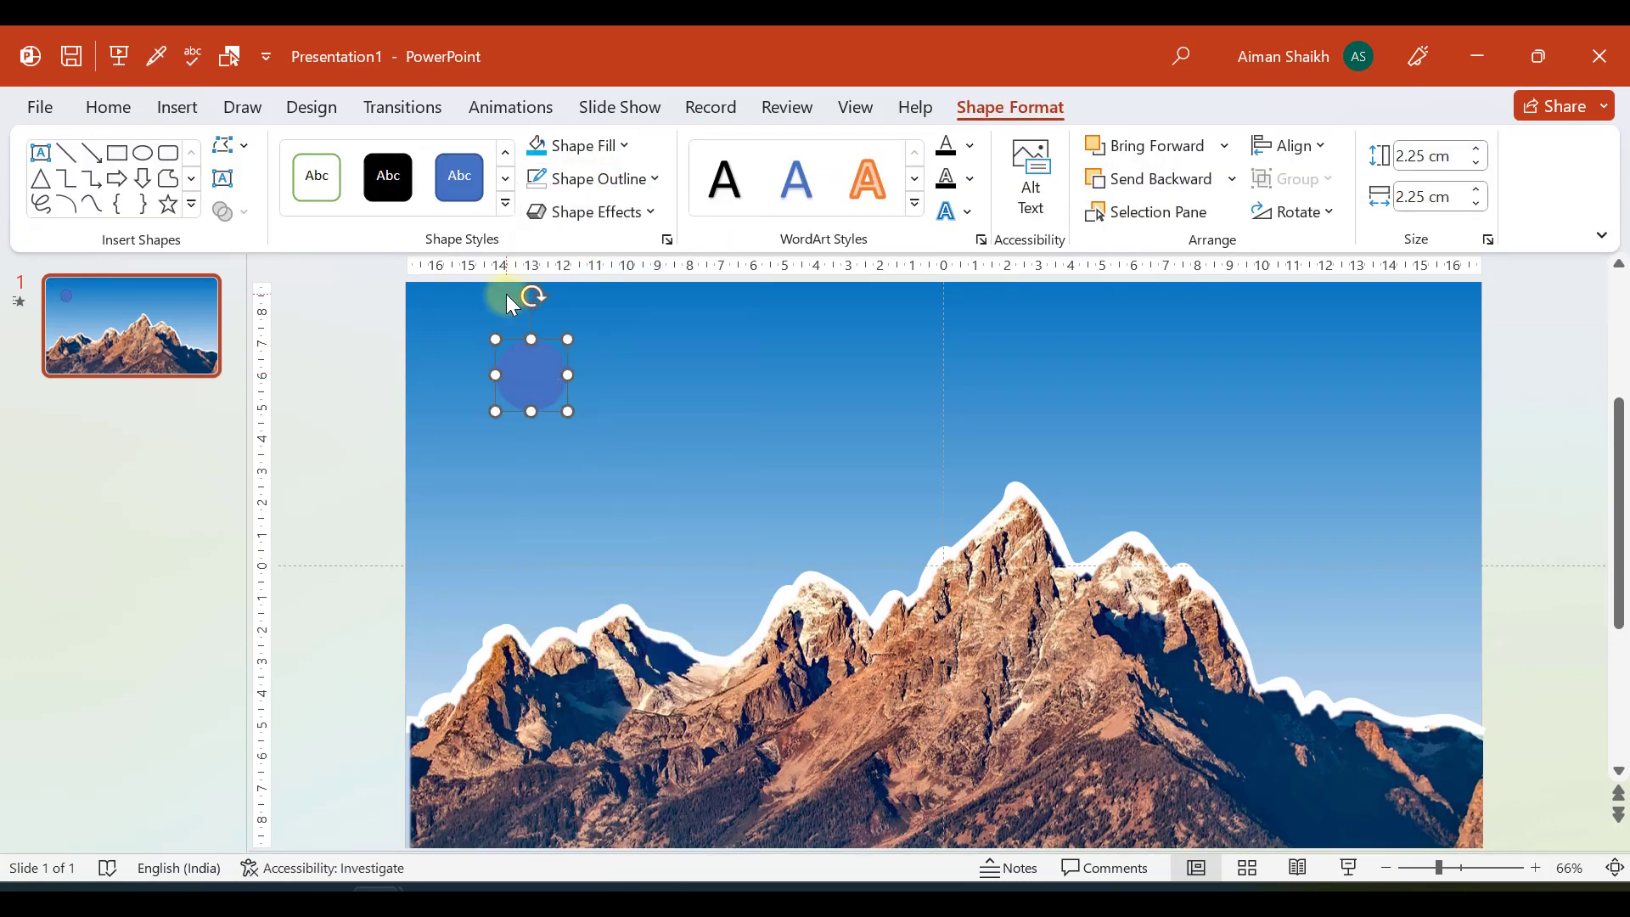
{"action": "left_click", "coordinate": [577, 145]}
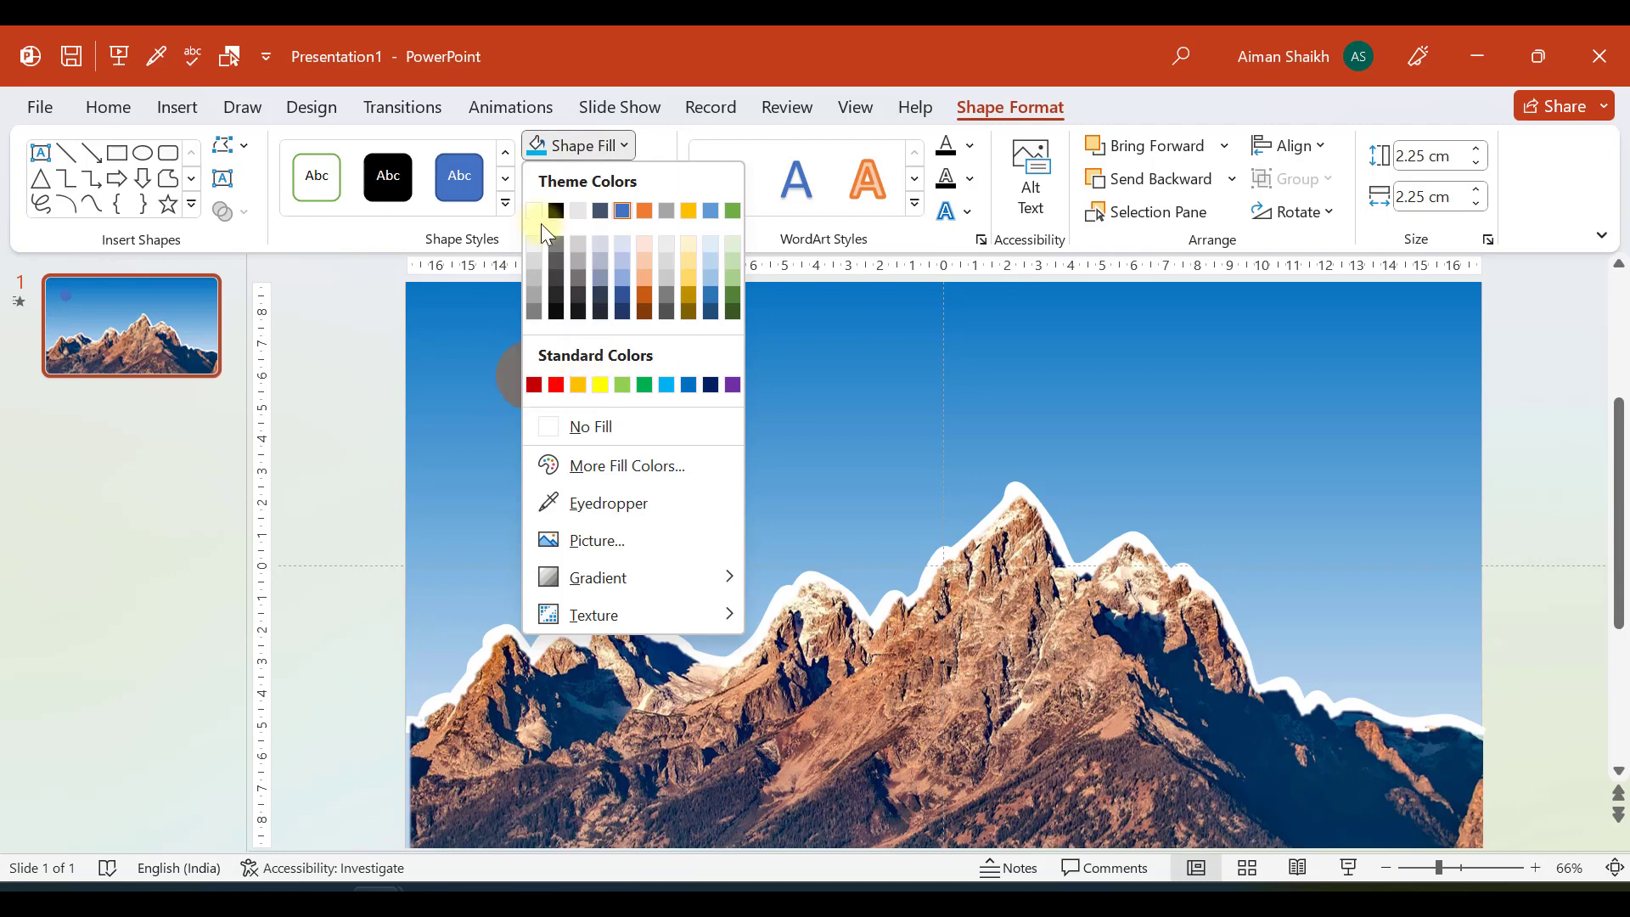
{"action": "left_click", "coordinate": [534, 211]}
{"action": "scroll", "coordinate": [407, 436], "scroll_direction": "up", "scroll_amount": 4}
{"action": "scroll", "coordinate": [408, 436], "scroll_direction": "up", "scroll_amount": 5}
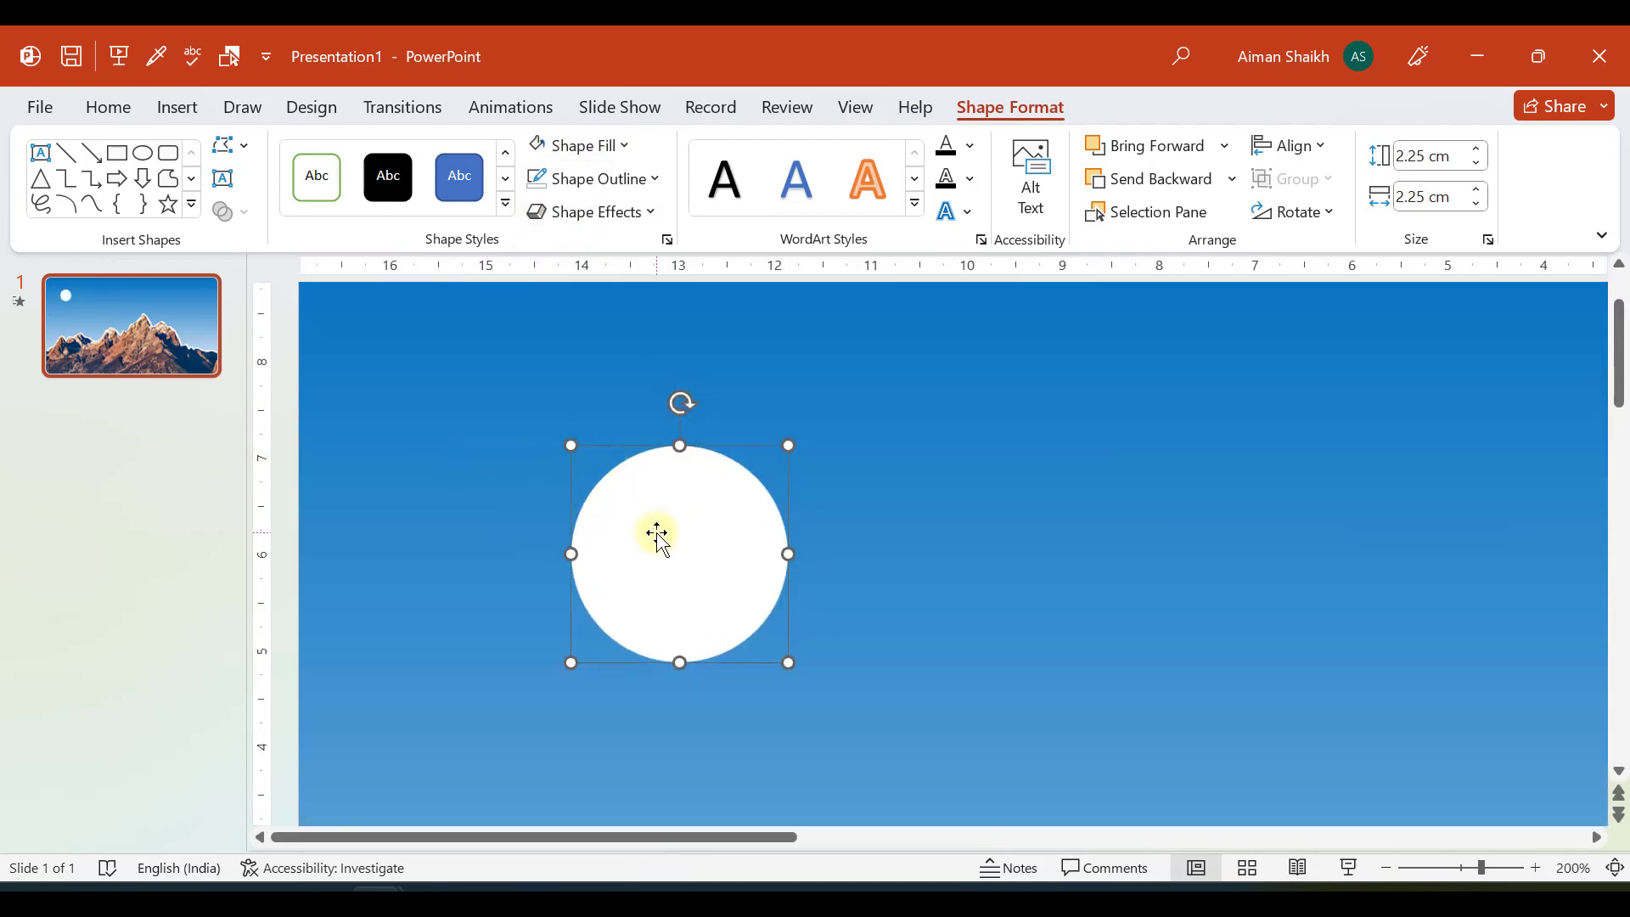
Add a light blue copy about 1.68 cm wide, centred inside the white circle
{"action": "left_click_drag", "start_coordinate": [657, 561], "coordinate": [718, 535]}
{"action": "left_click", "coordinate": [584, 147]}
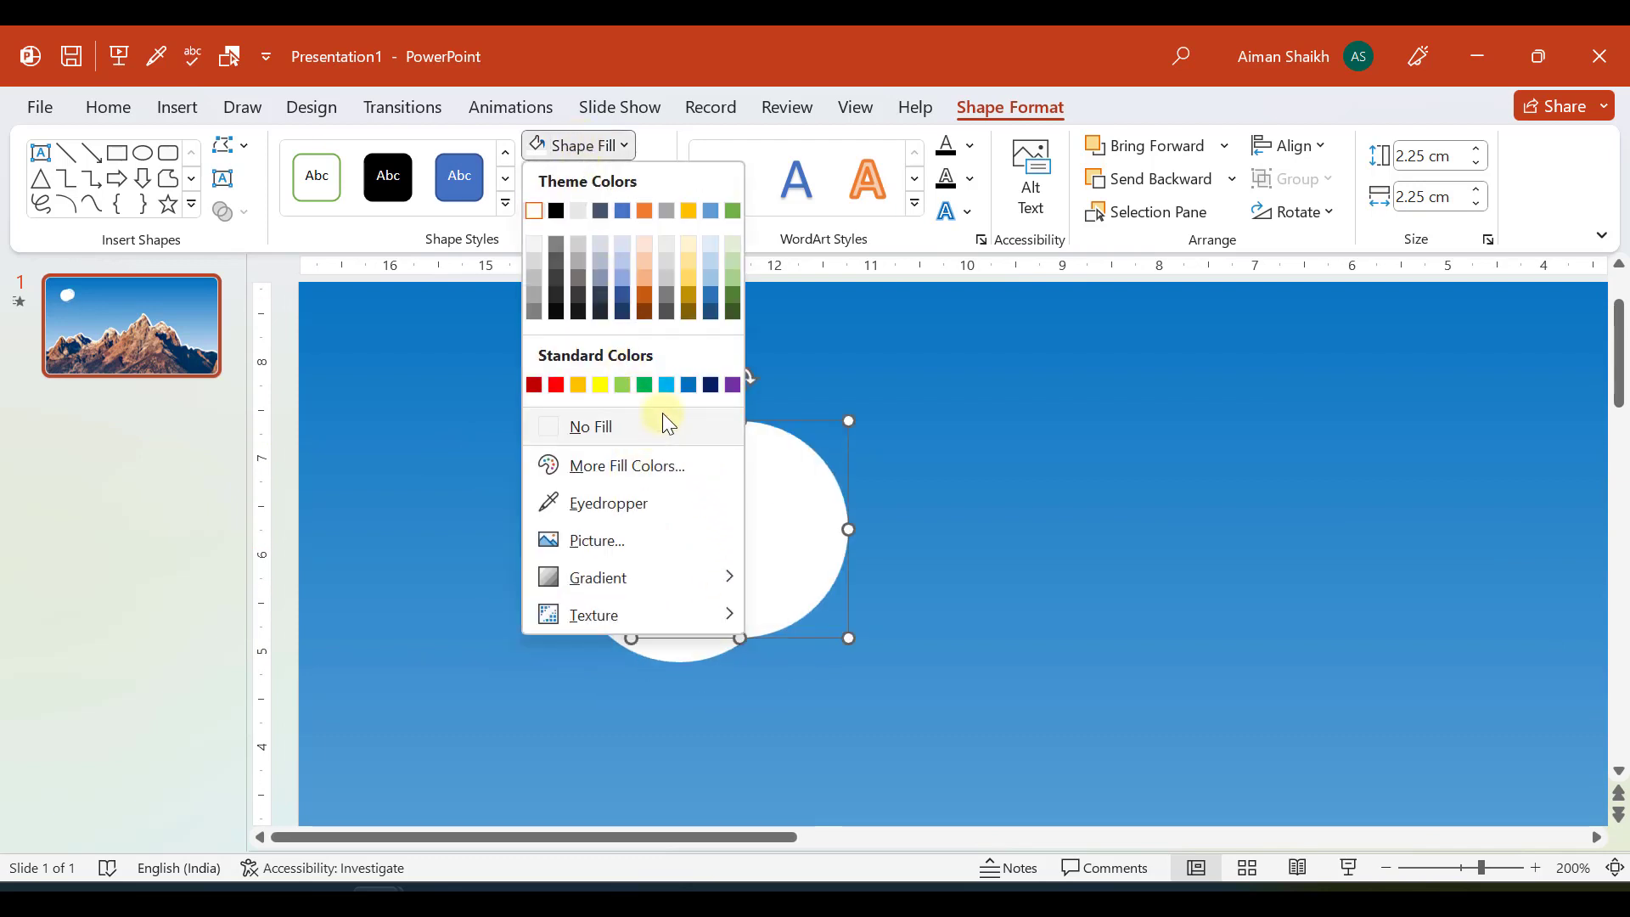
{"action": "left_click", "coordinate": [666, 384]}
{"action": "left_click_drag", "start_coordinate": [746, 491], "coordinate": [729, 500]}
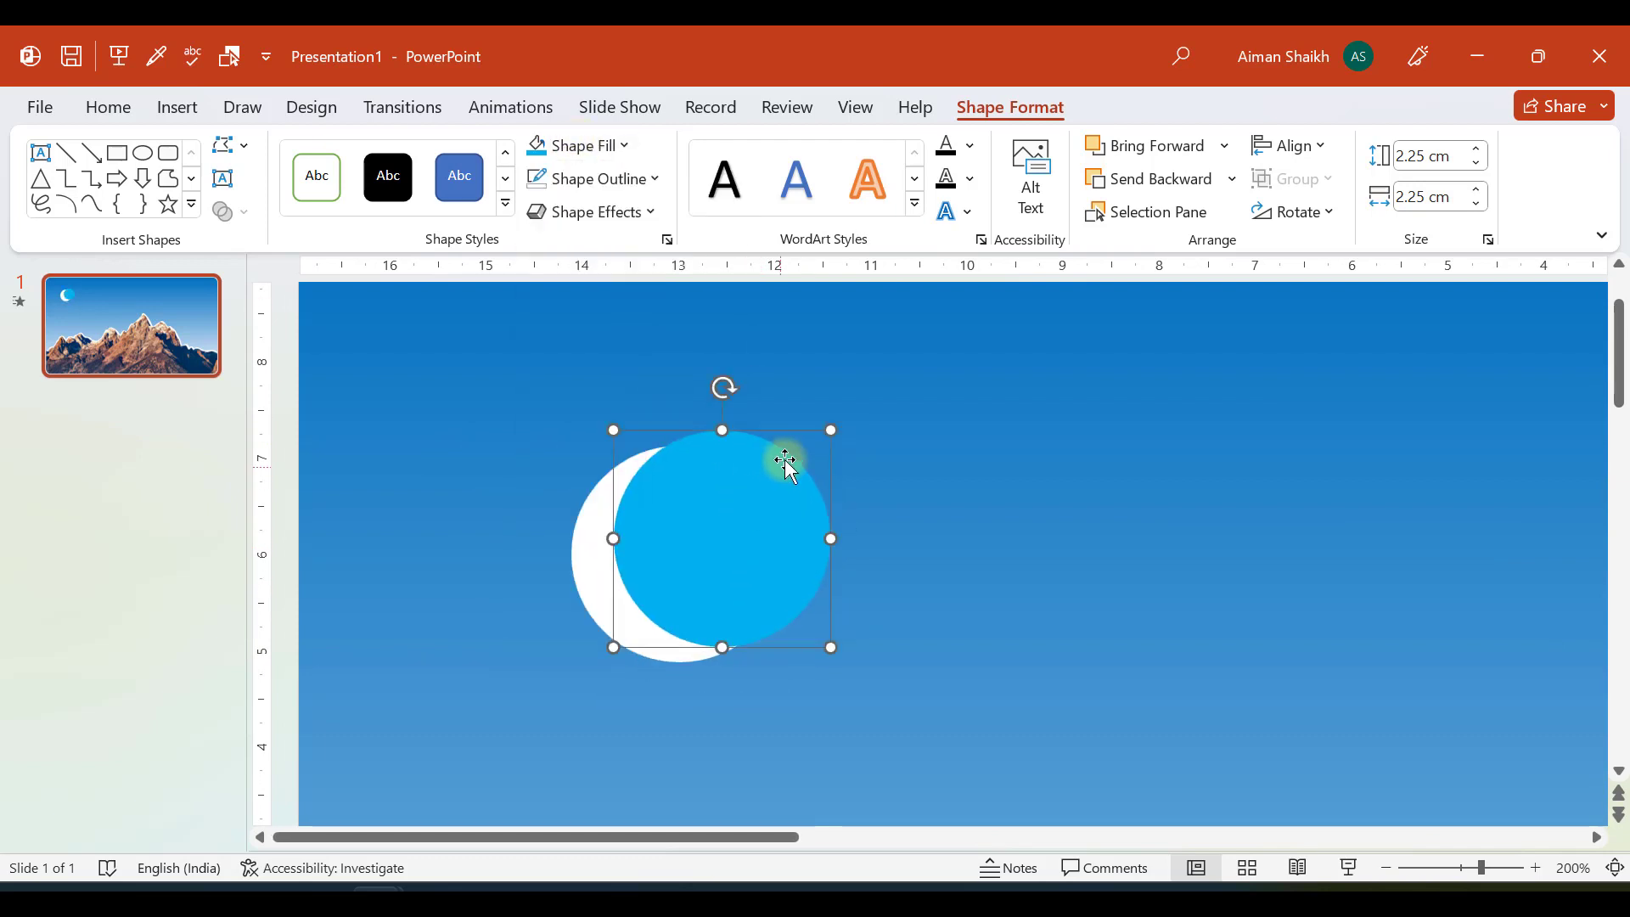
{"action": "left_click_drag", "start_coordinate": [834, 428], "coordinate": [764, 492]}
{"action": "left_click_drag", "start_coordinate": [722, 523], "coordinate": [673, 539]}
{"action": "left_click_drag", "start_coordinate": [747, 481], "coordinate": [758, 476]}
{"action": "left_click_drag", "start_coordinate": [687, 534], "coordinate": [686, 550]}
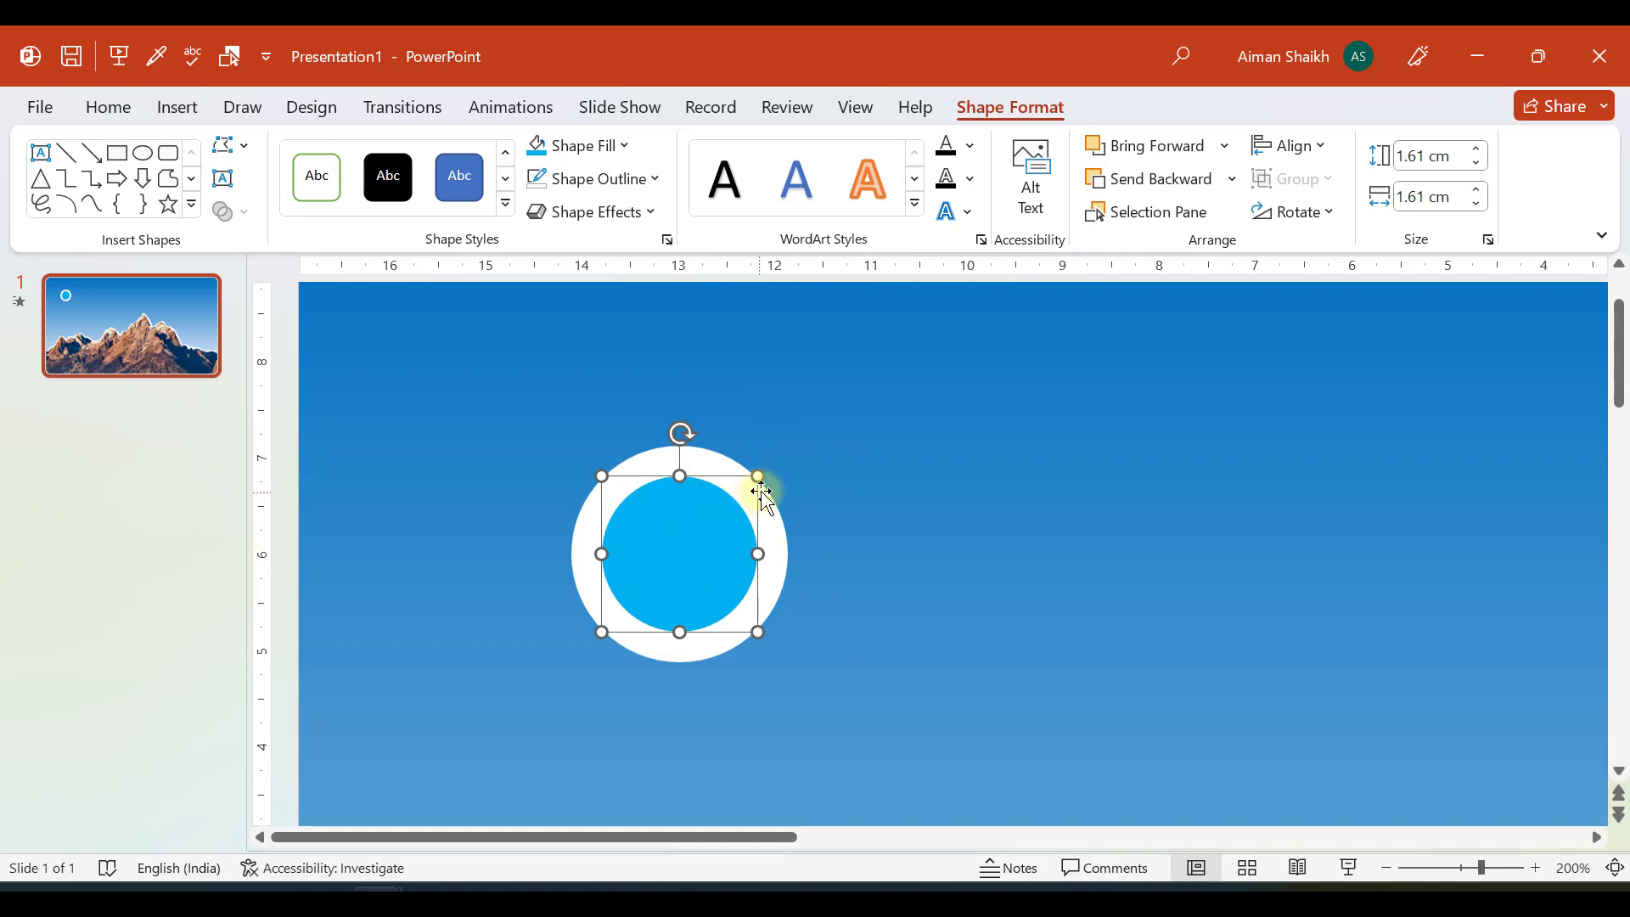
{"action": "left_click_drag", "start_coordinate": [762, 473], "coordinate": [761, 471]}
Add a smaller dark navy circle centred inside the two rings
{"action": "left_click_drag", "start_coordinate": [684, 537], "coordinate": [763, 513]}
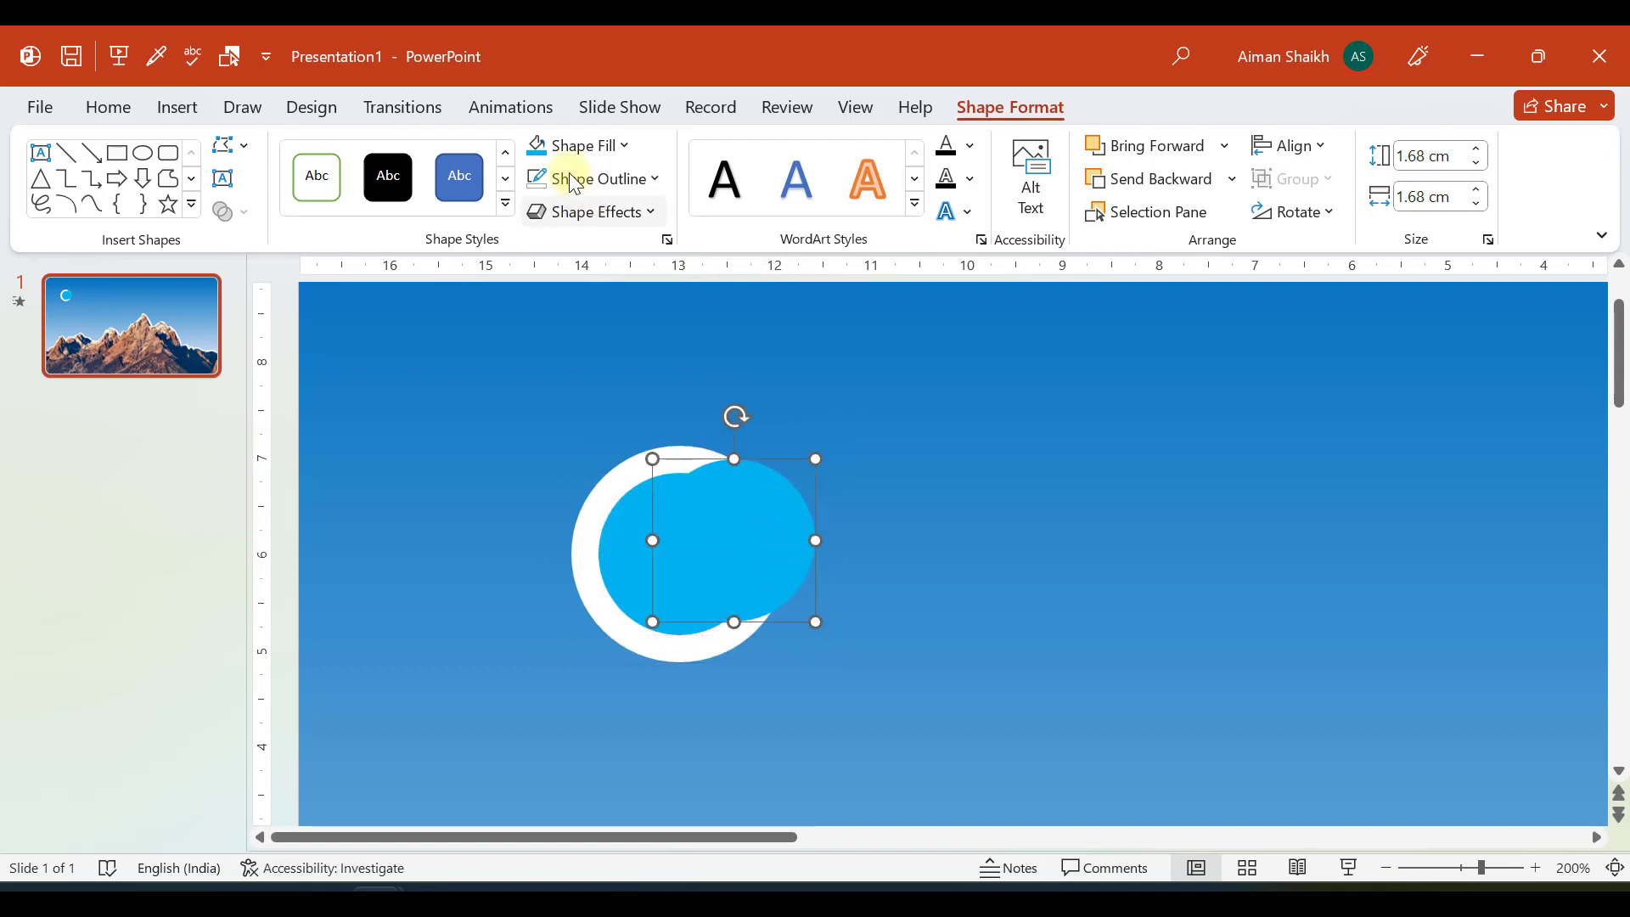
{"action": "left_click", "coordinate": [577, 146]}
{"action": "left_click", "coordinate": [710, 384]}
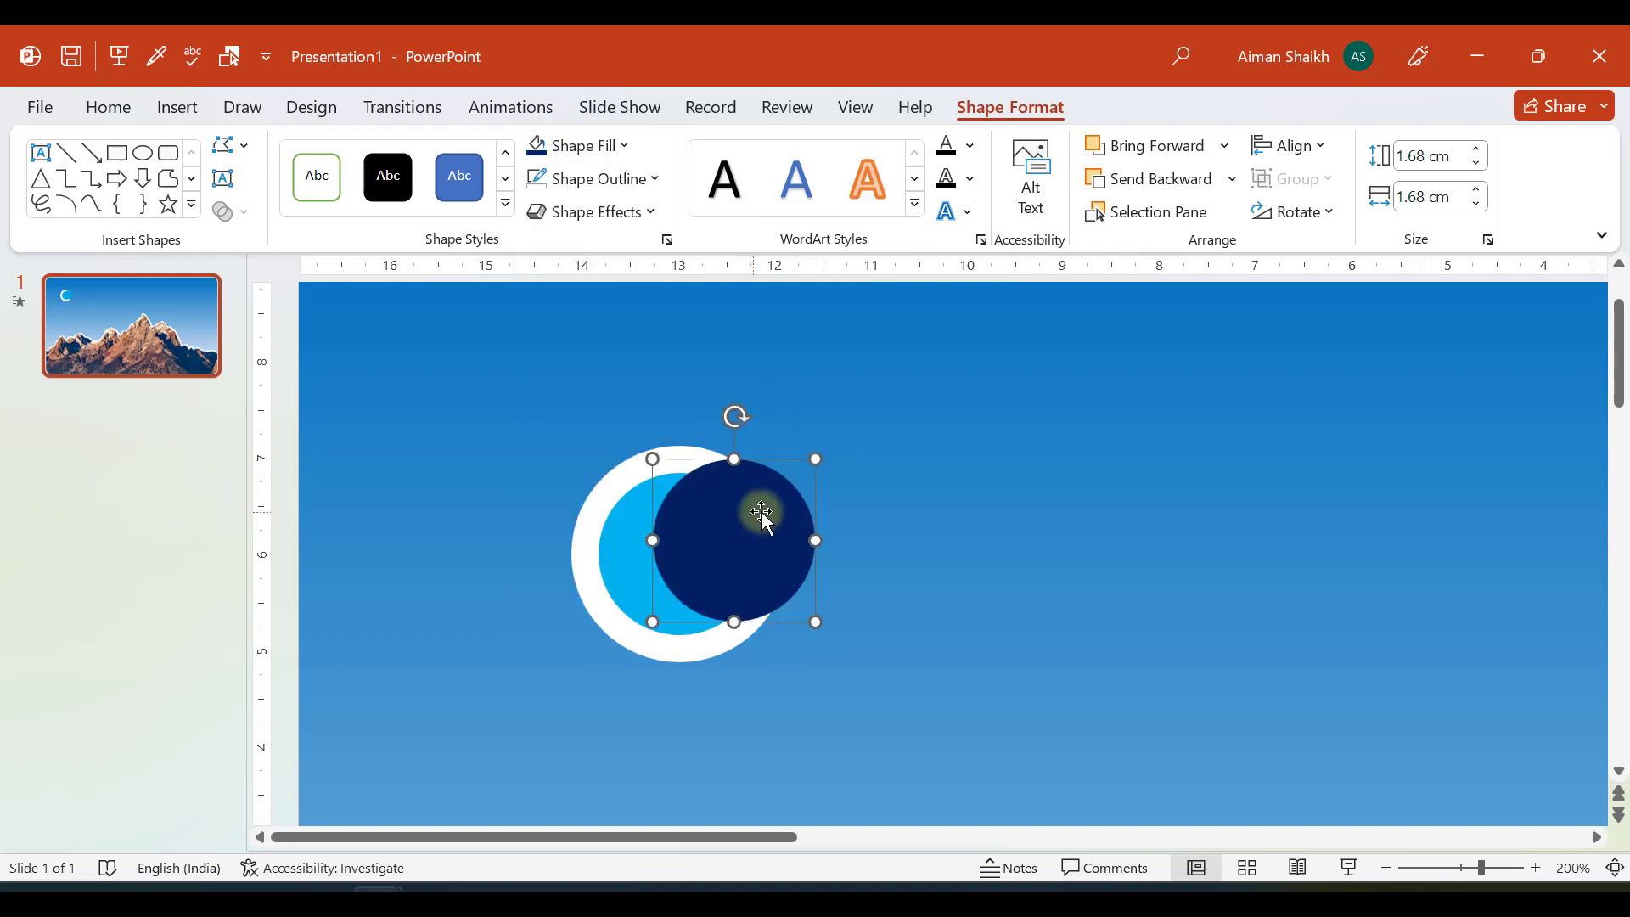
{"action": "left_click_drag", "start_coordinate": [813, 459], "coordinate": [733, 496]}
{"action": "left_click", "coordinate": [482, 527]}
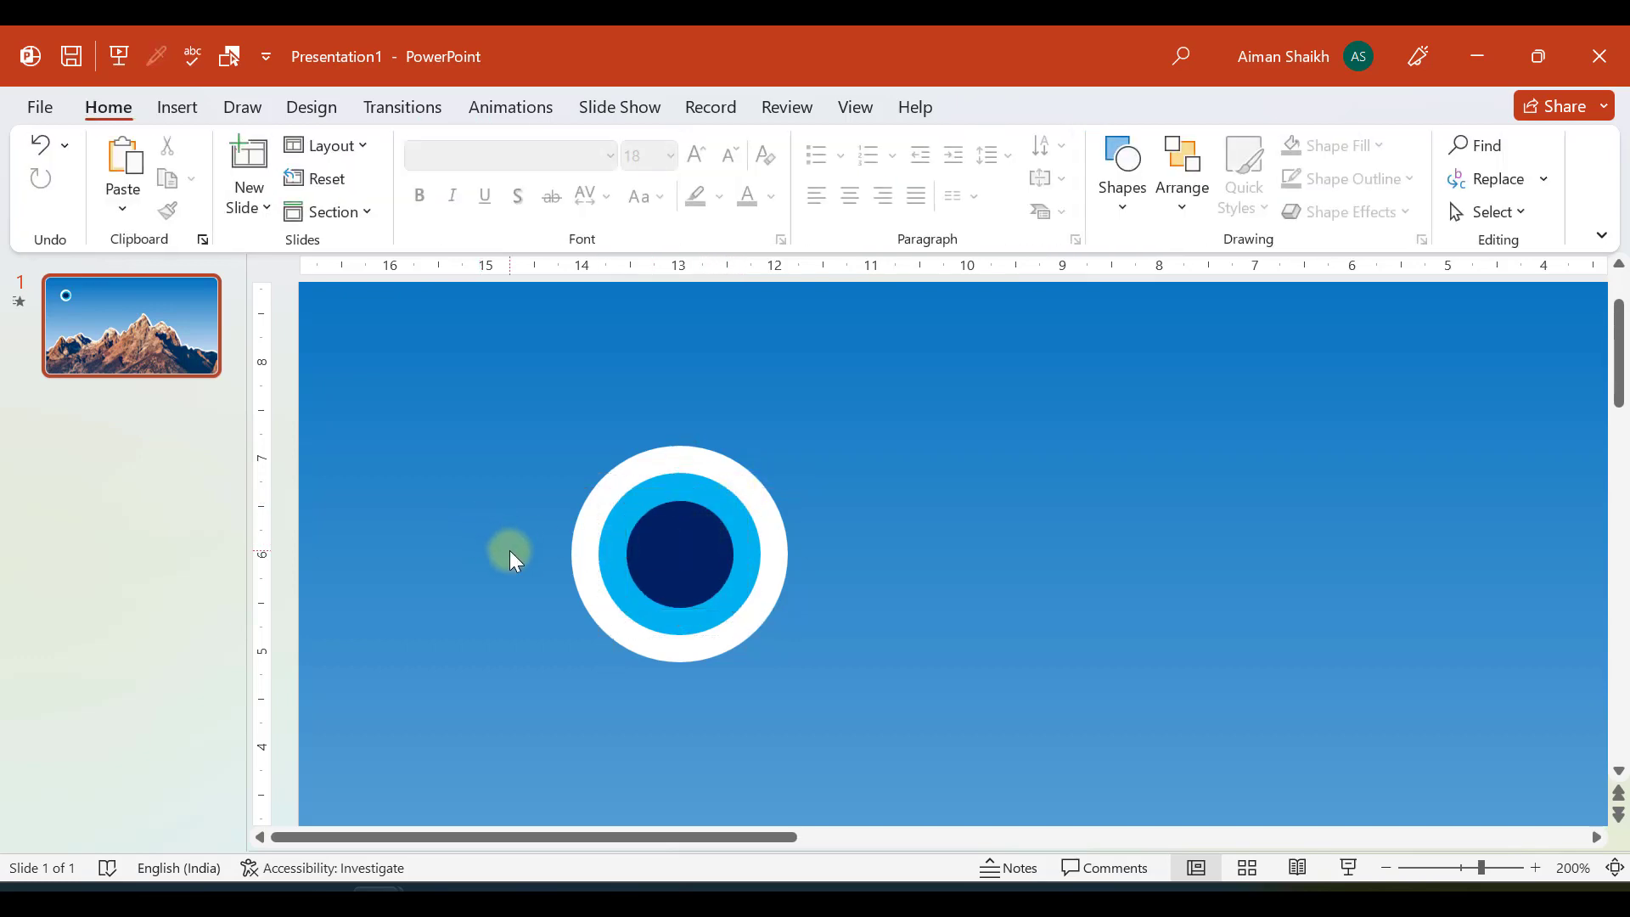
{"action": "scroll", "coordinate": [510, 550], "scroll_direction": "down", "scroll_amount": 5}
{"action": "scroll", "coordinate": [505, 577], "scroll_direction": "down", "scroll_amount": 5}
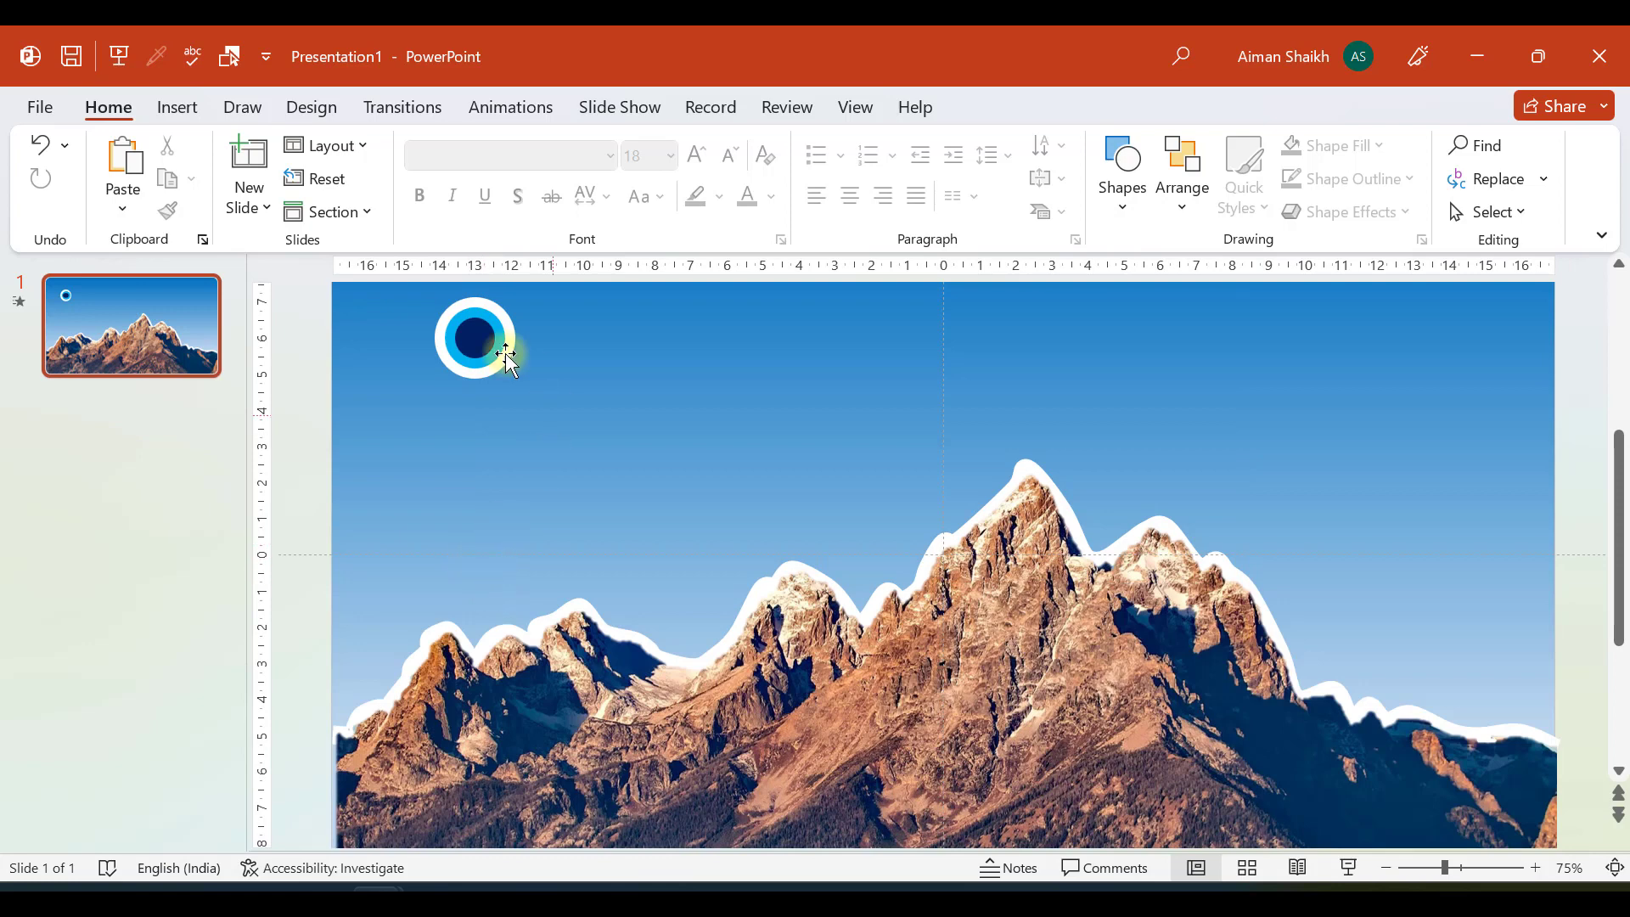
{"action": "scroll", "coordinate": [388, 377], "scroll_direction": "up", "scroll_amount": 2}
{"action": "left_click", "coordinate": [326, 338]}
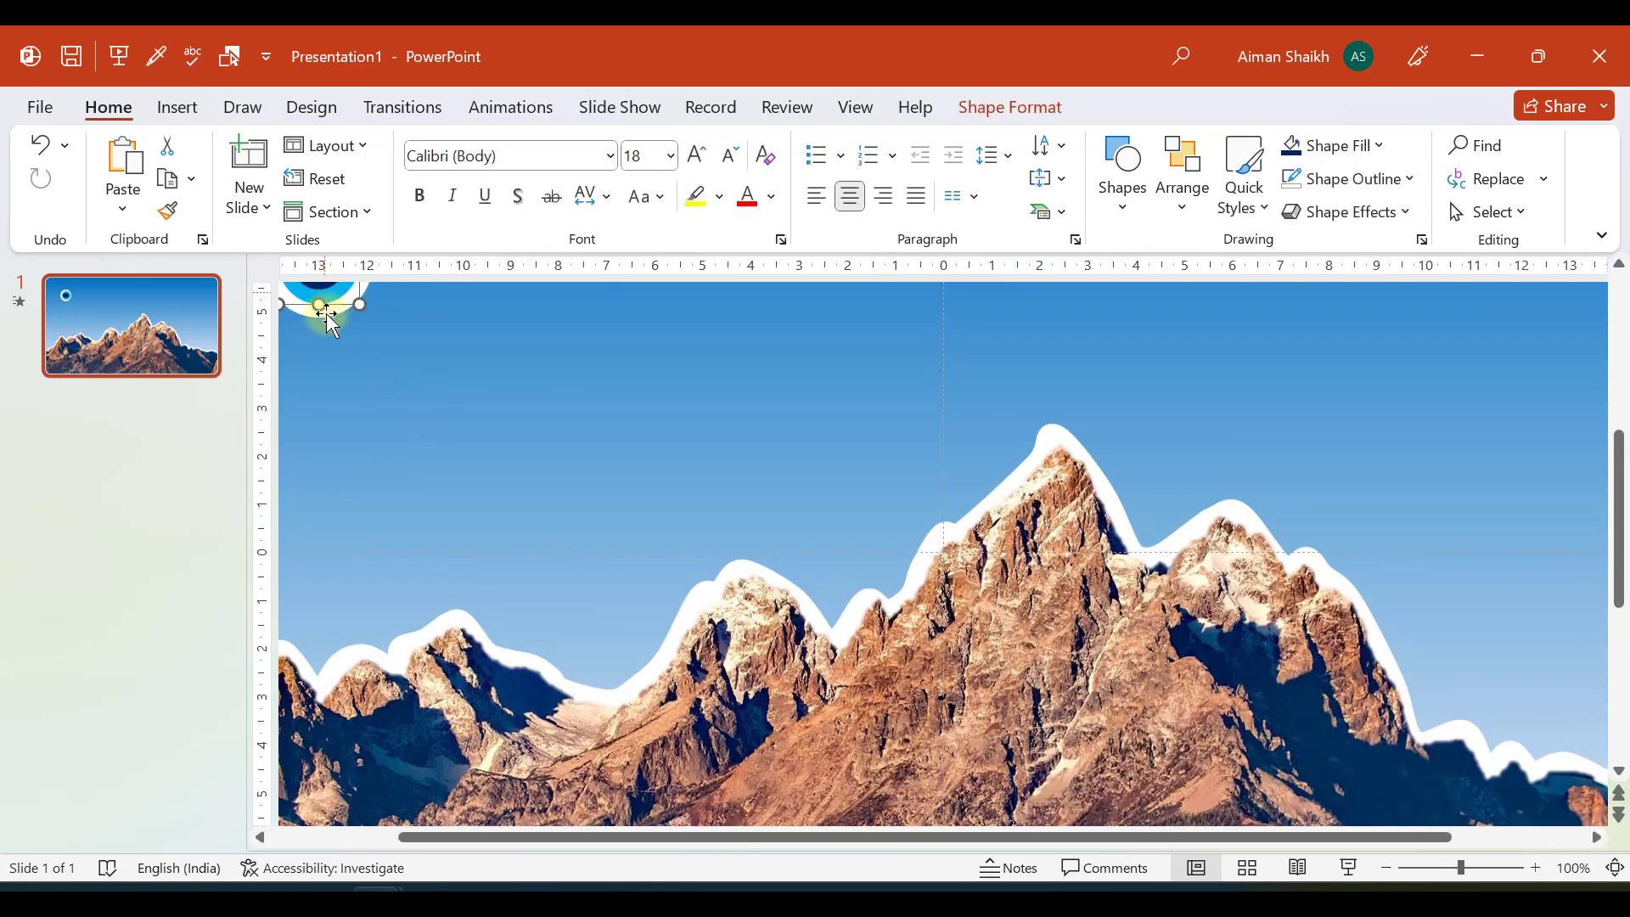
{"action": "scroll", "coordinate": [415, 486], "scroll_direction": "up", "scroll_amount": 6}
{"action": "scroll", "coordinate": [420, 484], "scroll_direction": "down", "scroll_amount": 5}
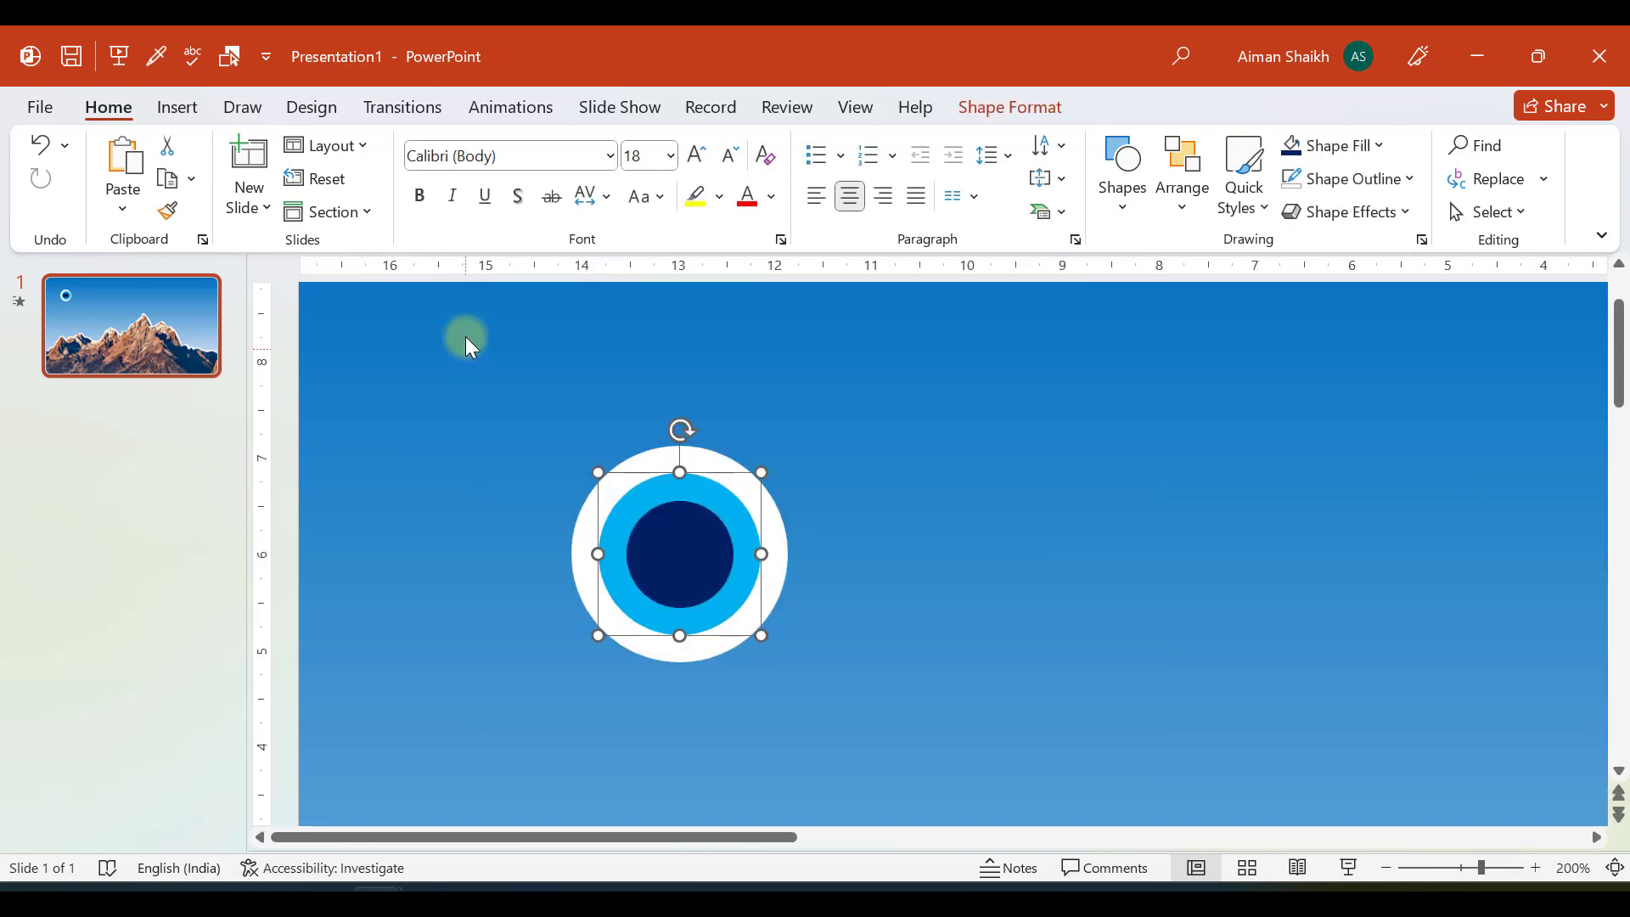
{"action": "scroll", "coordinate": [424, 461], "scroll_direction": "down", "scroll_amount": 1}
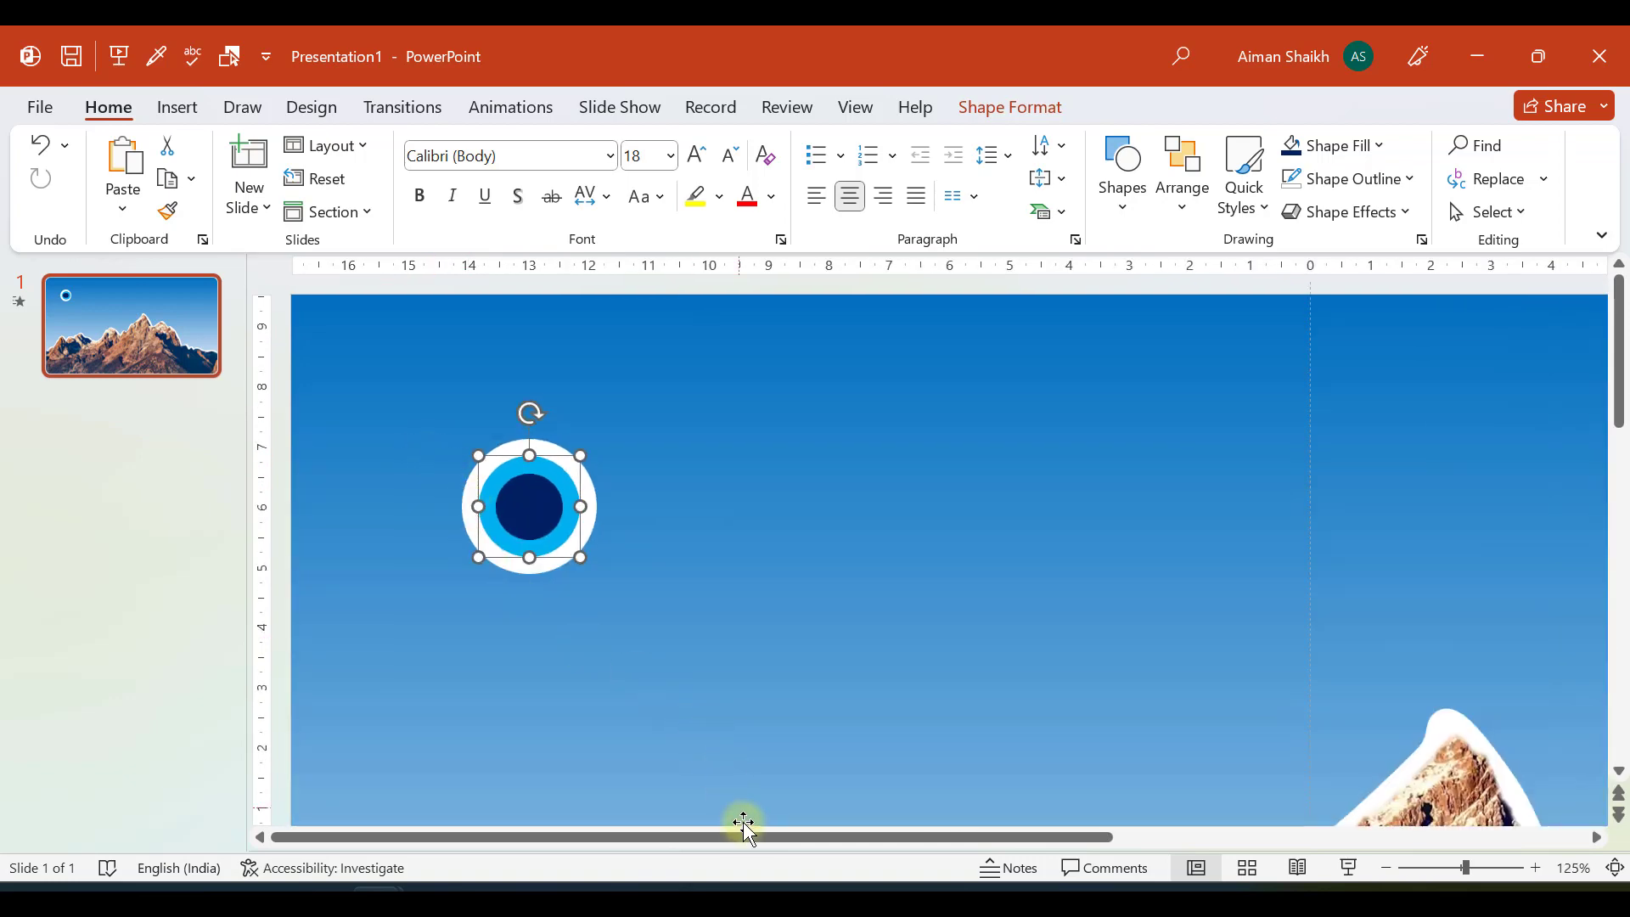
{"action": "left_click", "coordinate": [407, 323]}
{"action": "scroll", "coordinate": [405, 360], "scroll_direction": "down", "scroll_amount": 5}
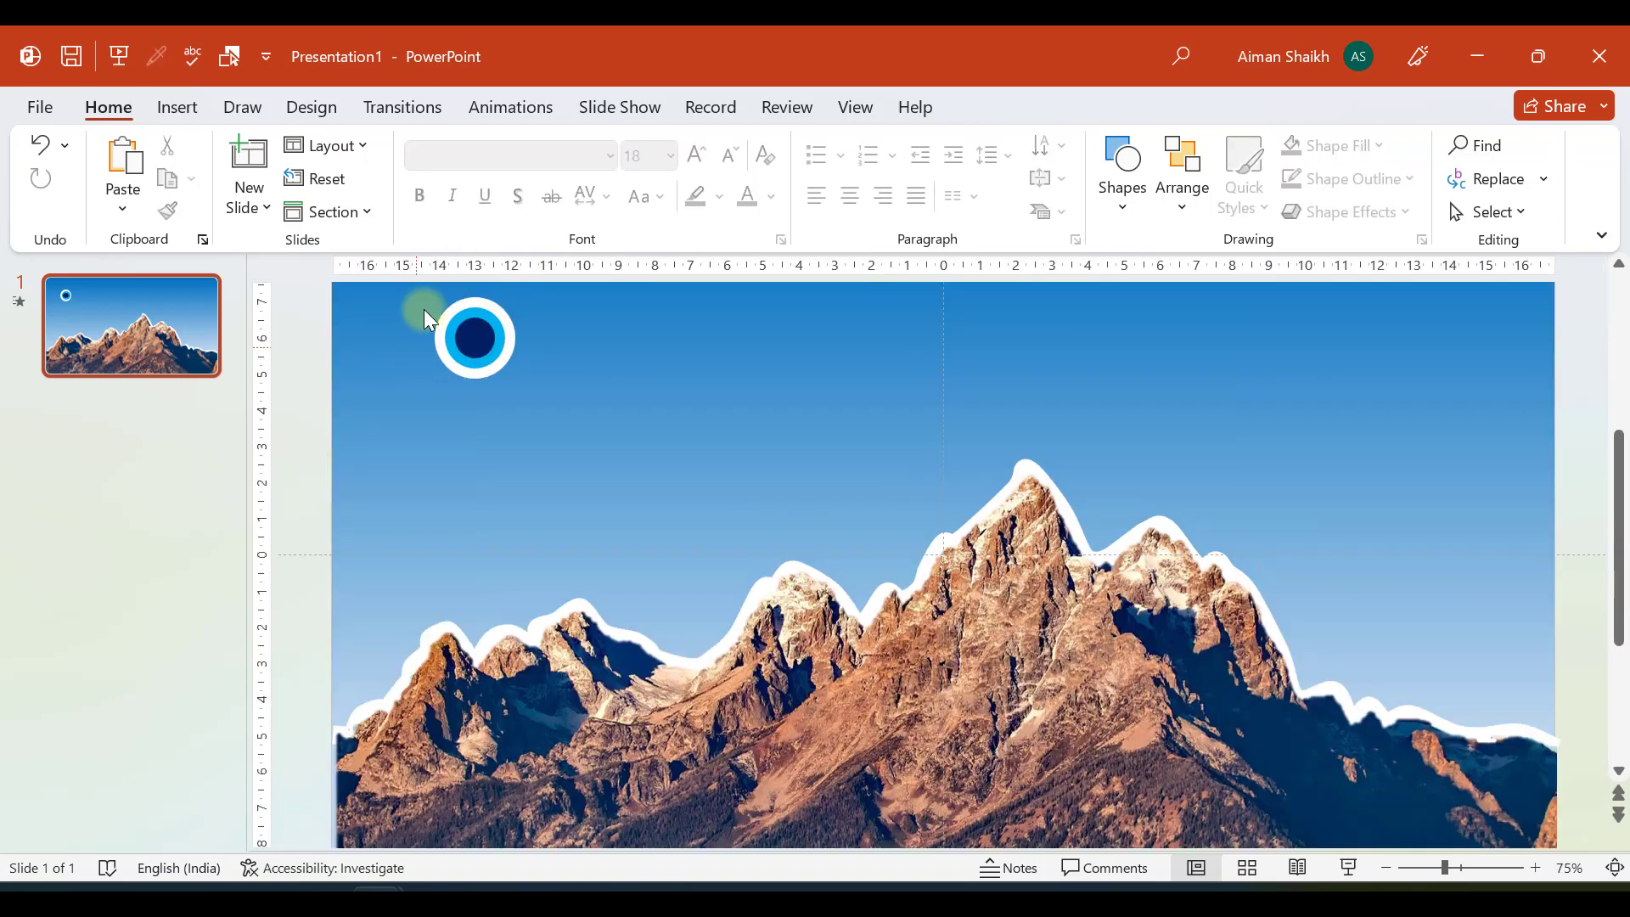
Draw a straight line from the circle marker down to the mountain ridge
{"action": "left_click", "coordinate": [177, 107]}
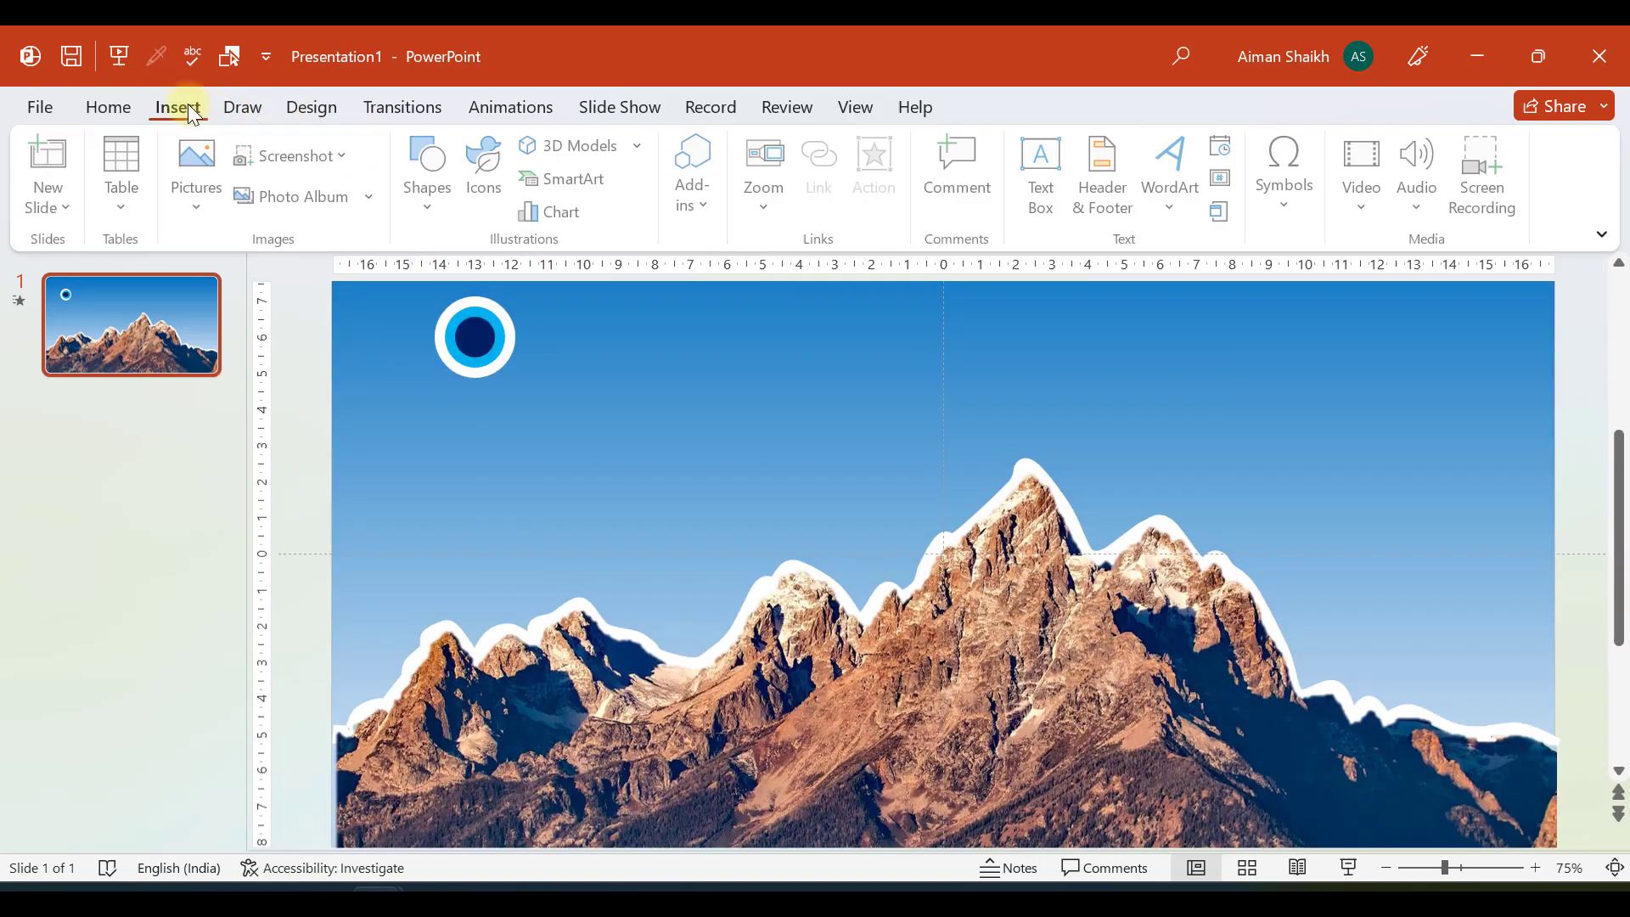
{"action": "left_click", "coordinate": [434, 187]}
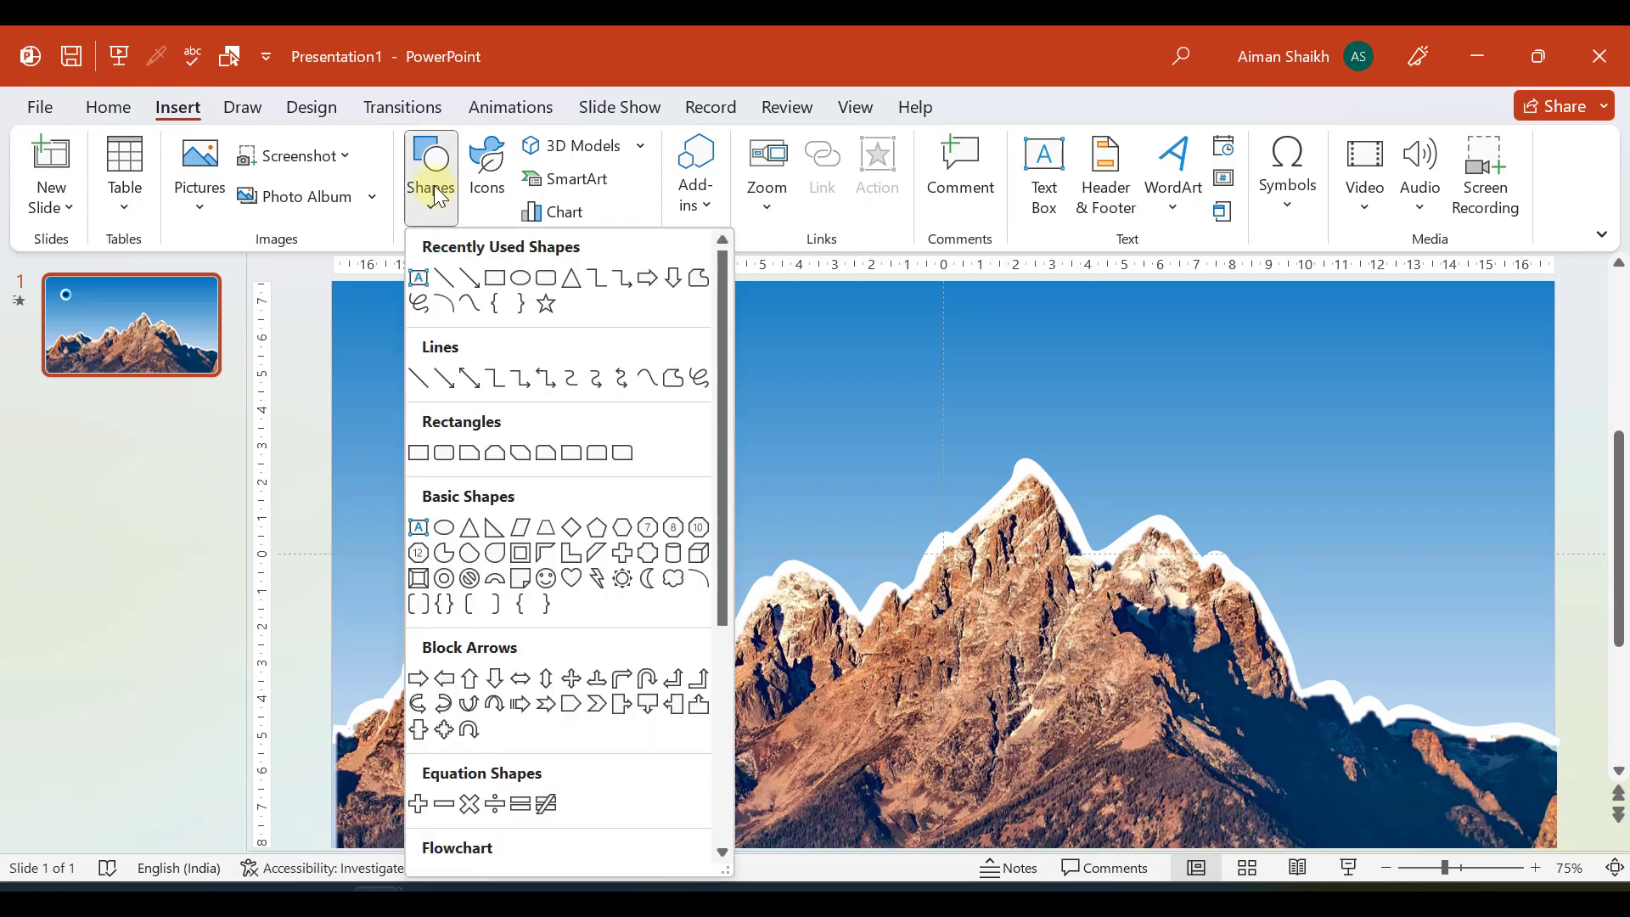
{"action": "left_click", "coordinate": [418, 378]}
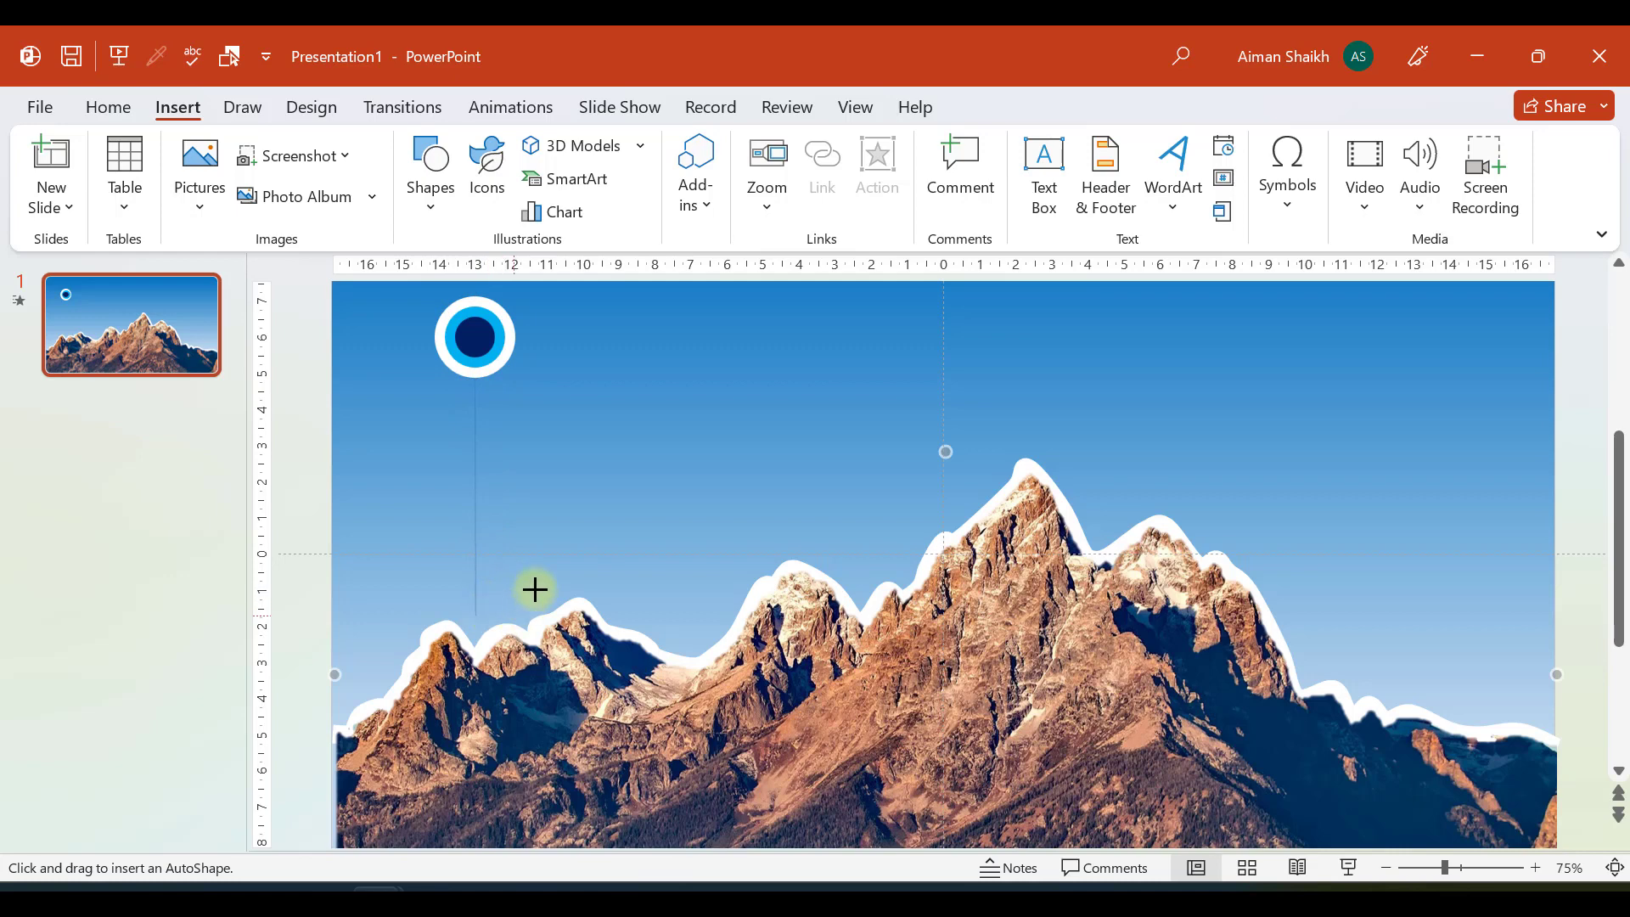
{"action": "left_click_drag", "start_coordinate": [575, 506], "coordinate": [461, 601]}
{"action": "left_click_drag", "start_coordinate": [471, 683], "coordinate": [476, 679]}
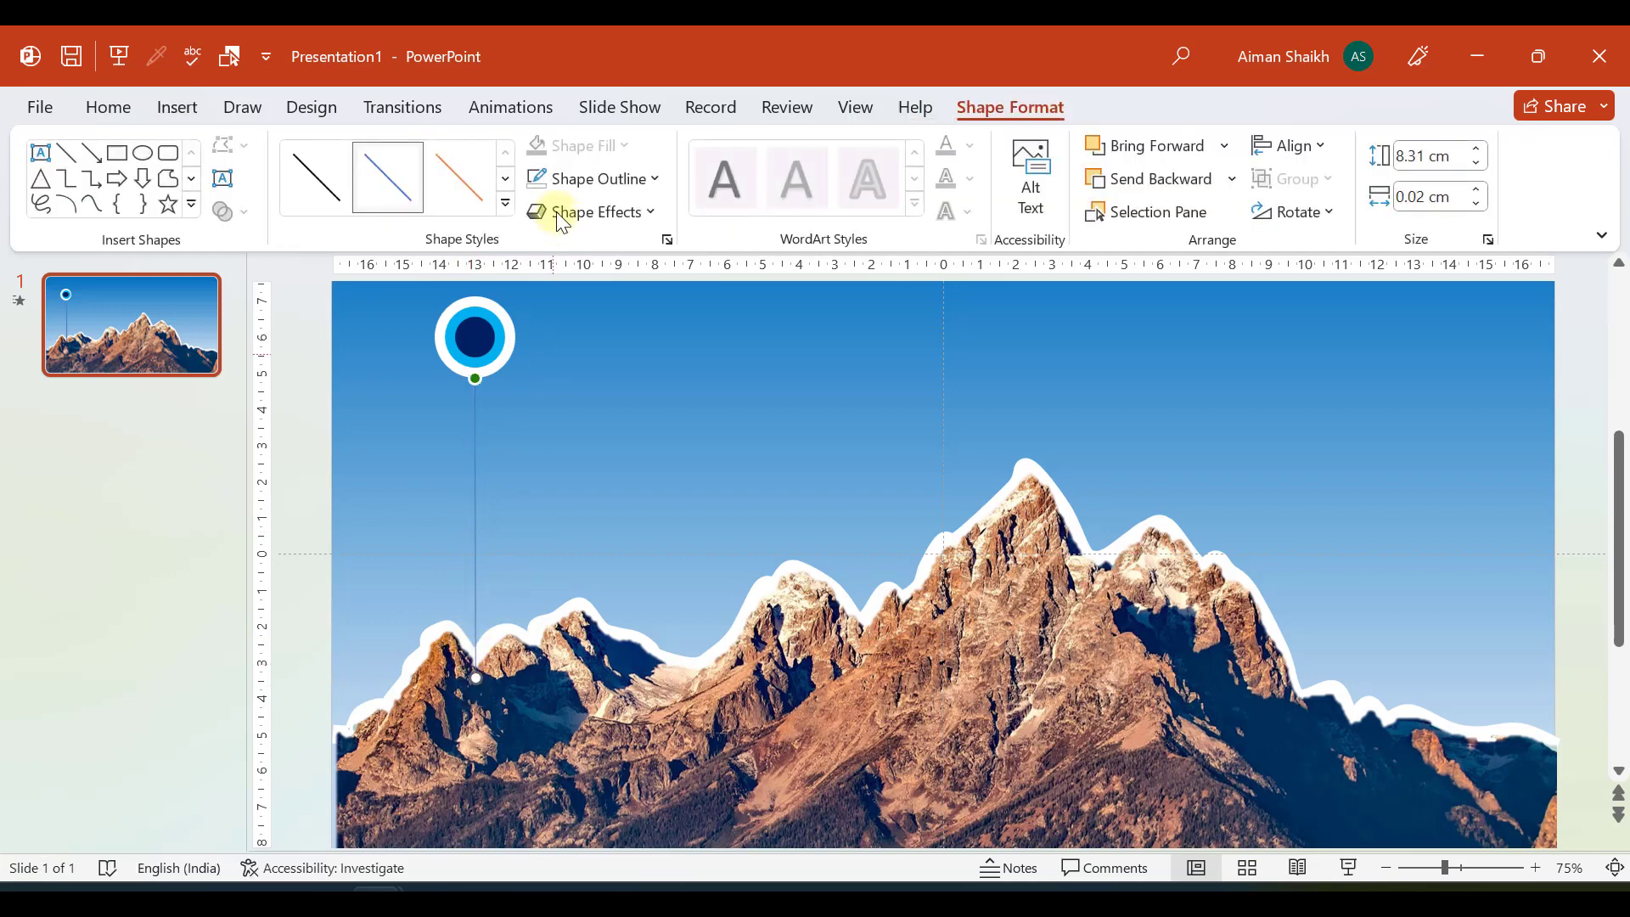
Make the line 6 pt thick and white, nudging it slightly upward
{"action": "left_click", "coordinate": [598, 179]}
{"action": "mouse_move", "coordinate": [637, 572]}
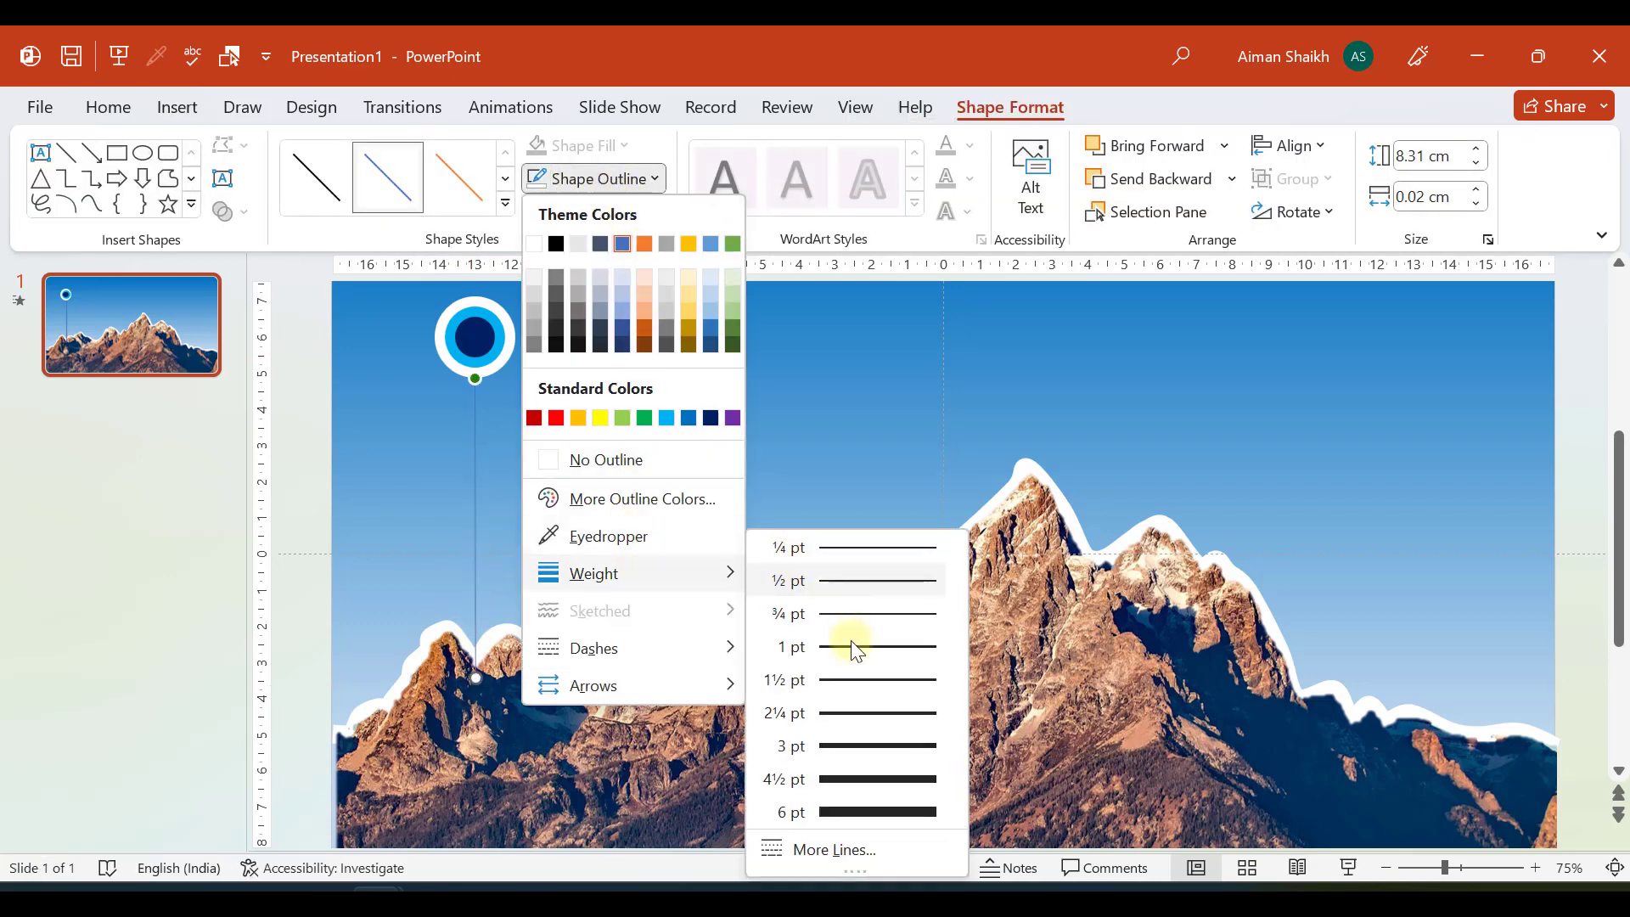
{"action": "left_click", "coordinate": [843, 810]}
{"action": "left_click", "coordinate": [596, 178]}
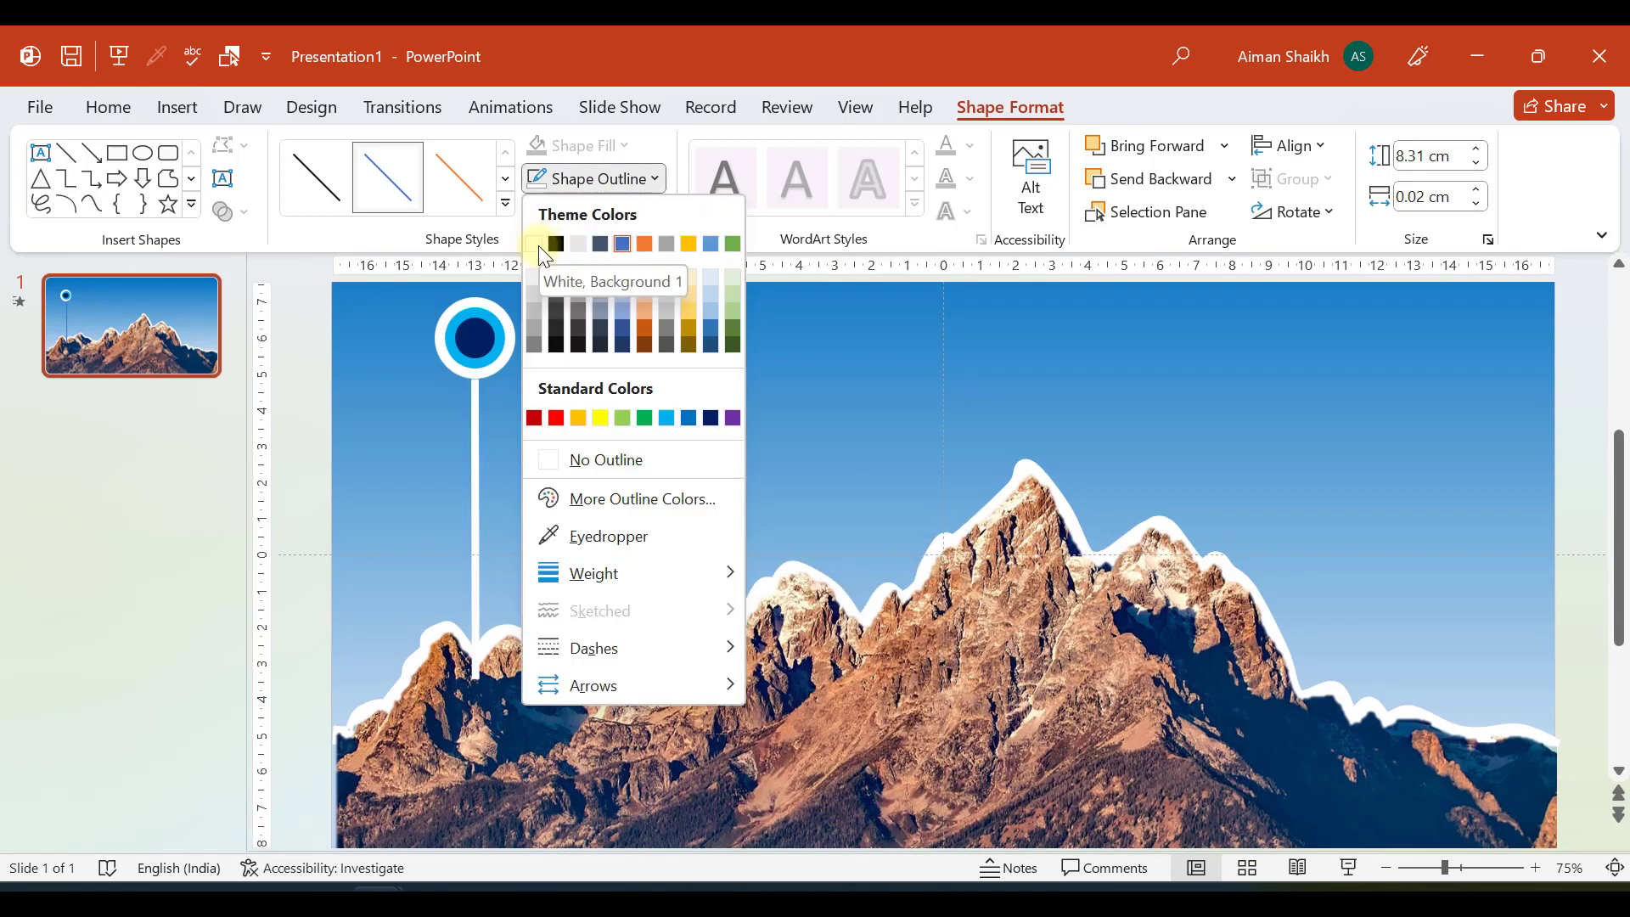
{"action": "left_click", "coordinate": [536, 244]}
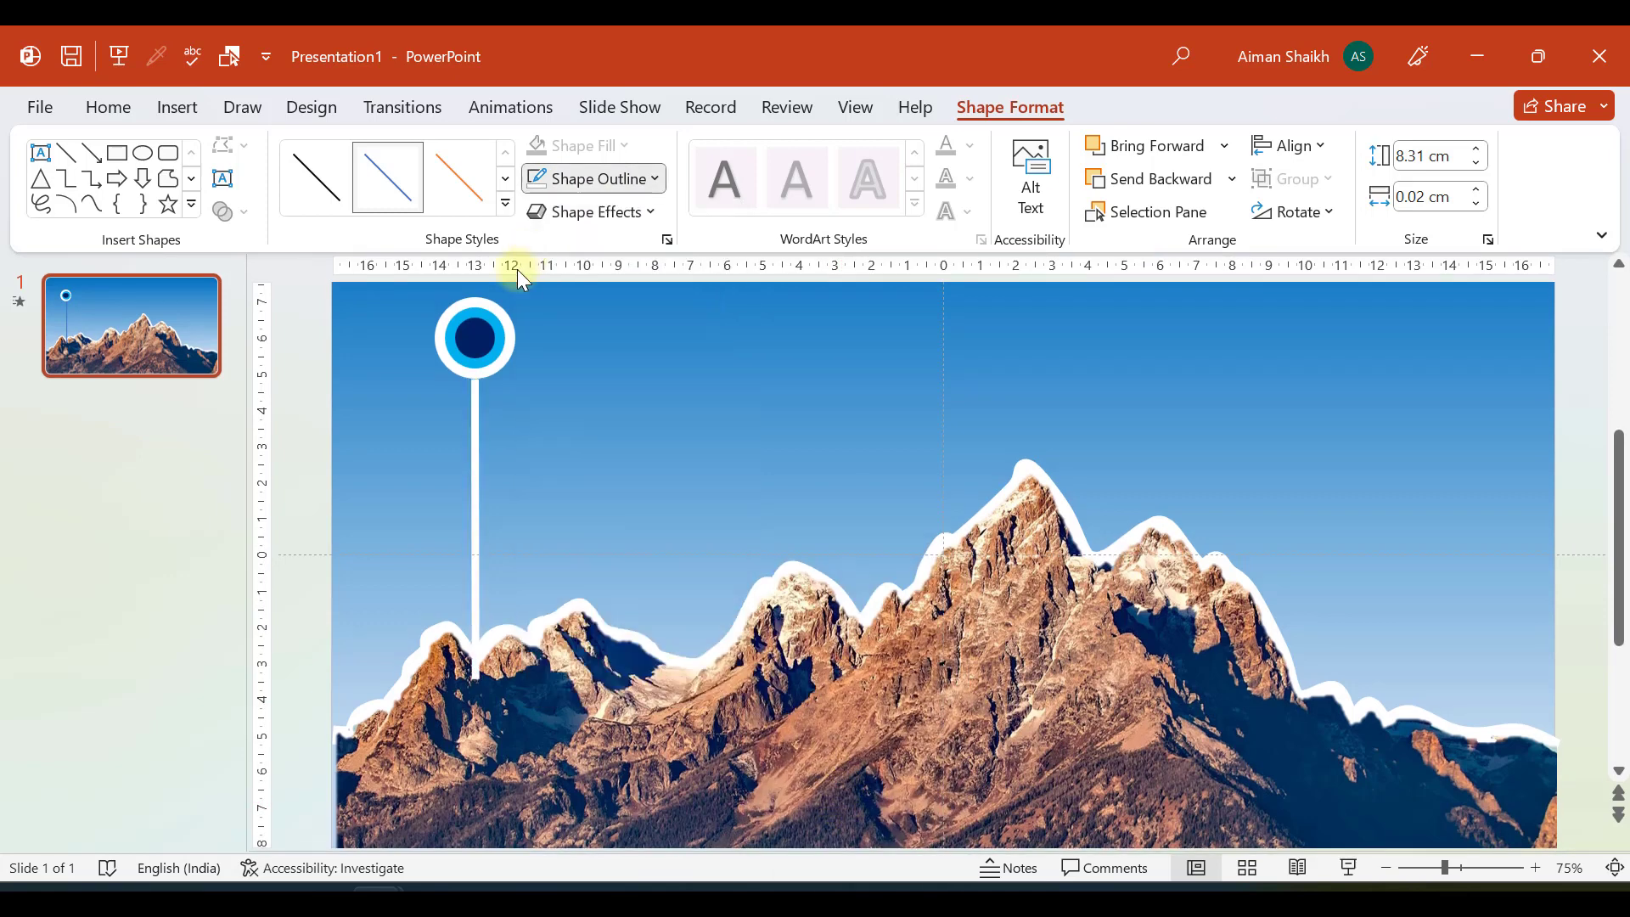
{"action": "left_click_drag", "start_coordinate": [476, 457], "coordinate": [474, 443]}
{"action": "right_click", "coordinate": [475, 438]}
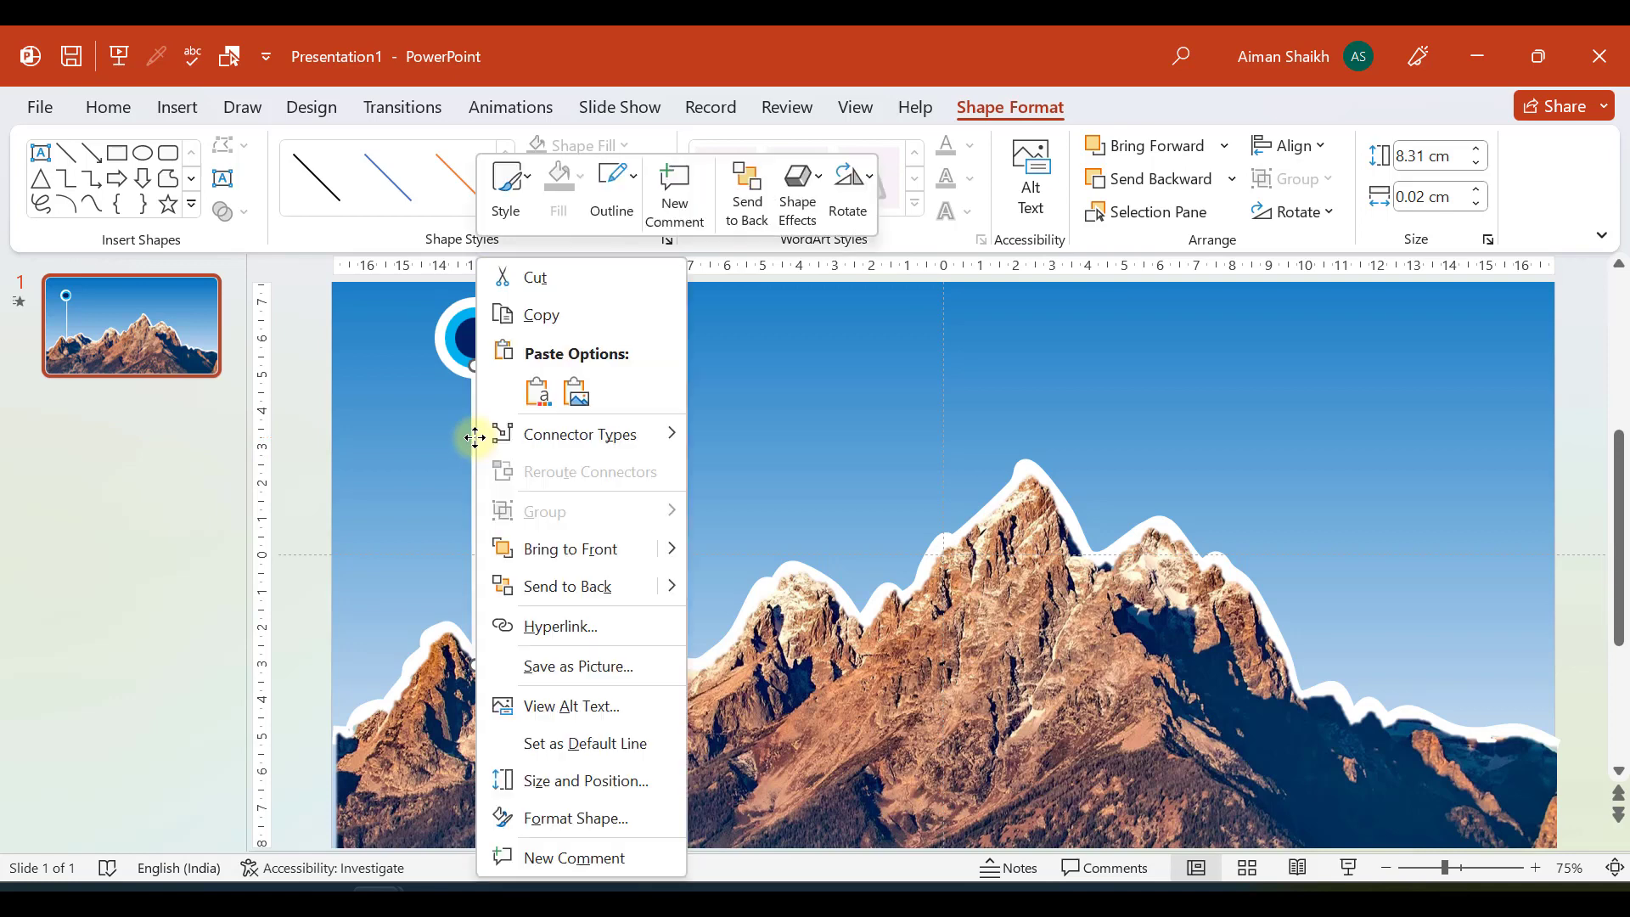
{"action": "key", "text": "Escape"}
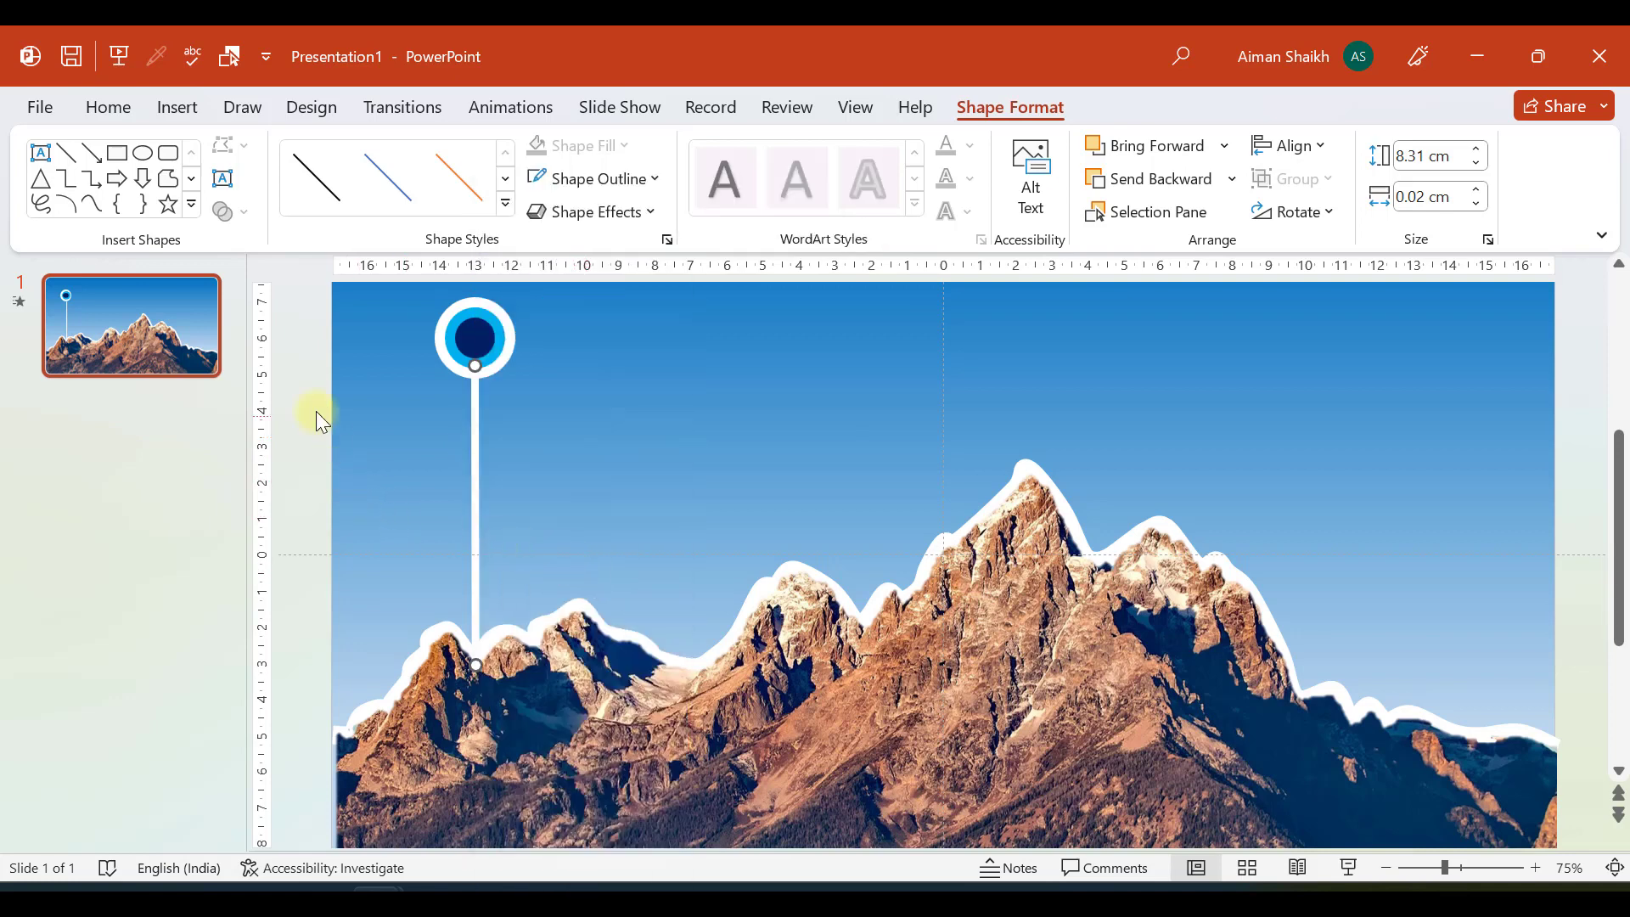
Paste the '1947 1st Event' label and position it just above the pin circle
{"action": "left_click", "coordinate": [316, 408]}
{"action": "scroll", "coordinate": [336, 411], "scroll_direction": "down", "scroll_amount": 2, "text": "ctrl"}
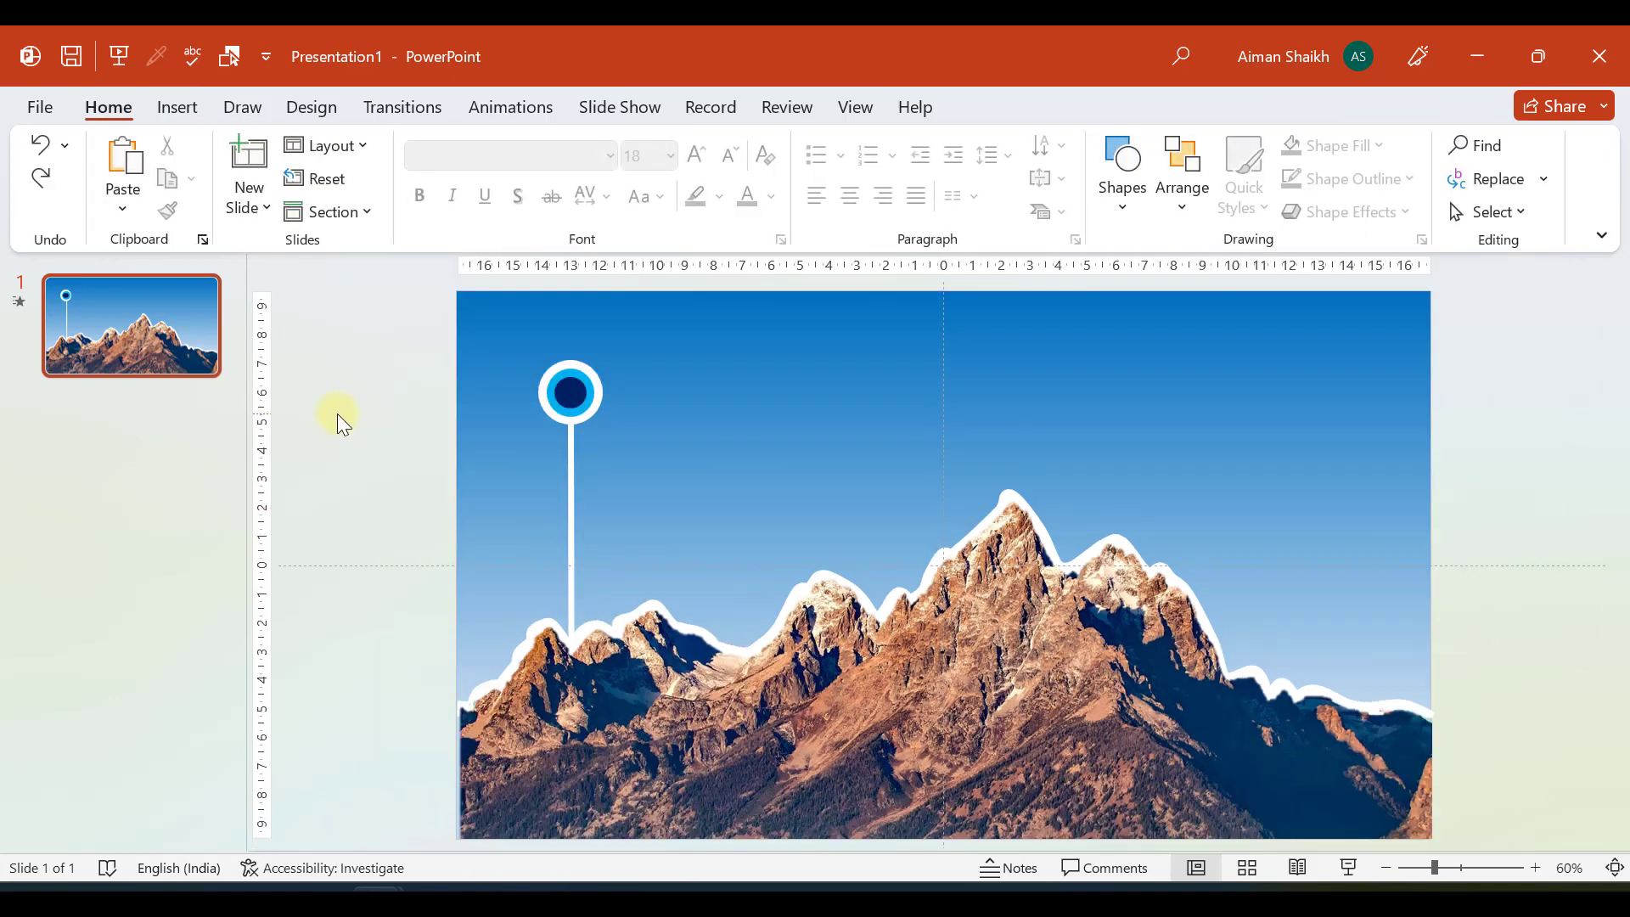
{"action": "scroll", "coordinate": [338, 414], "scroll_direction": "up", "scroll_amount": 1, "text": "ctrl"}
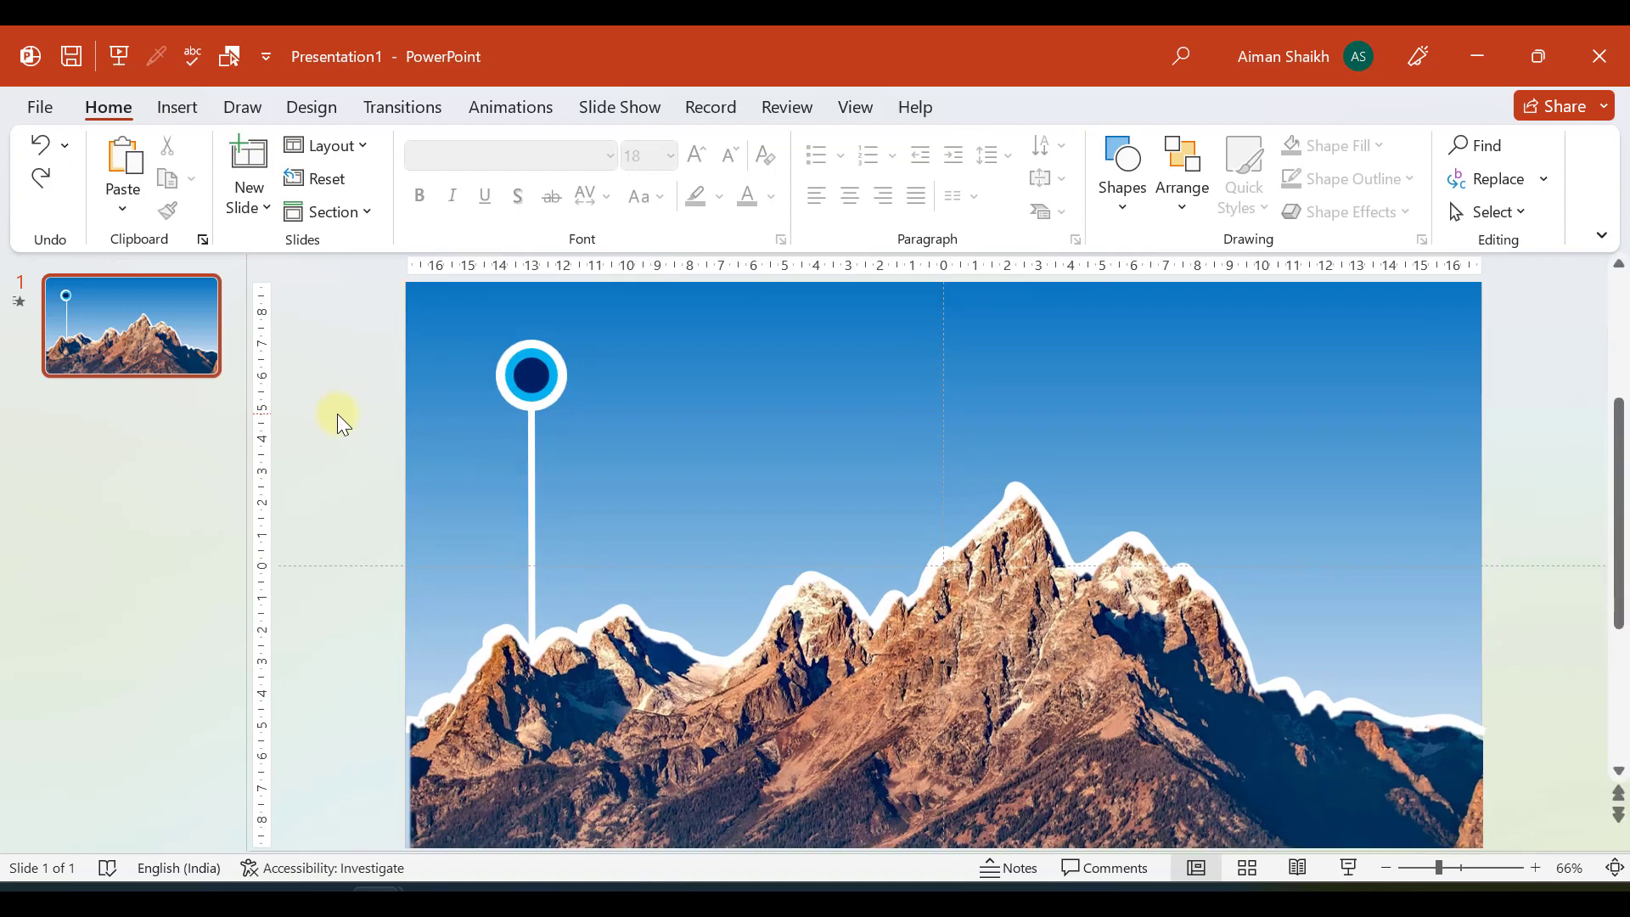
{"action": "scroll", "coordinate": [353, 349], "scroll_direction": "up", "scroll_amount": 1}
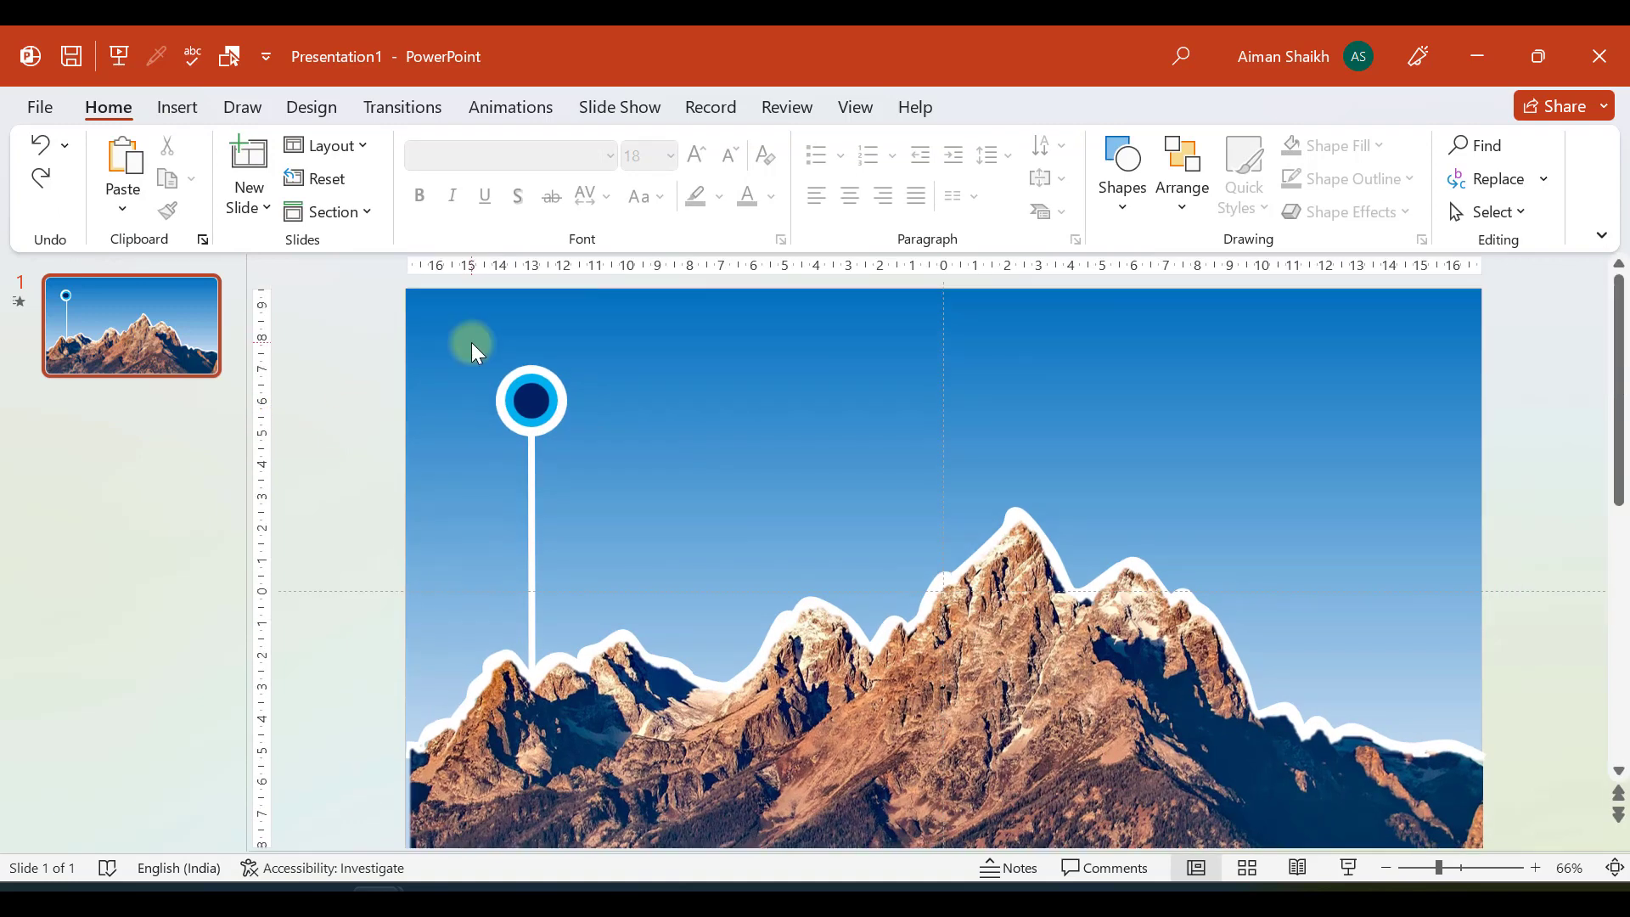
{"action": "key", "text": "ctrl+v"}
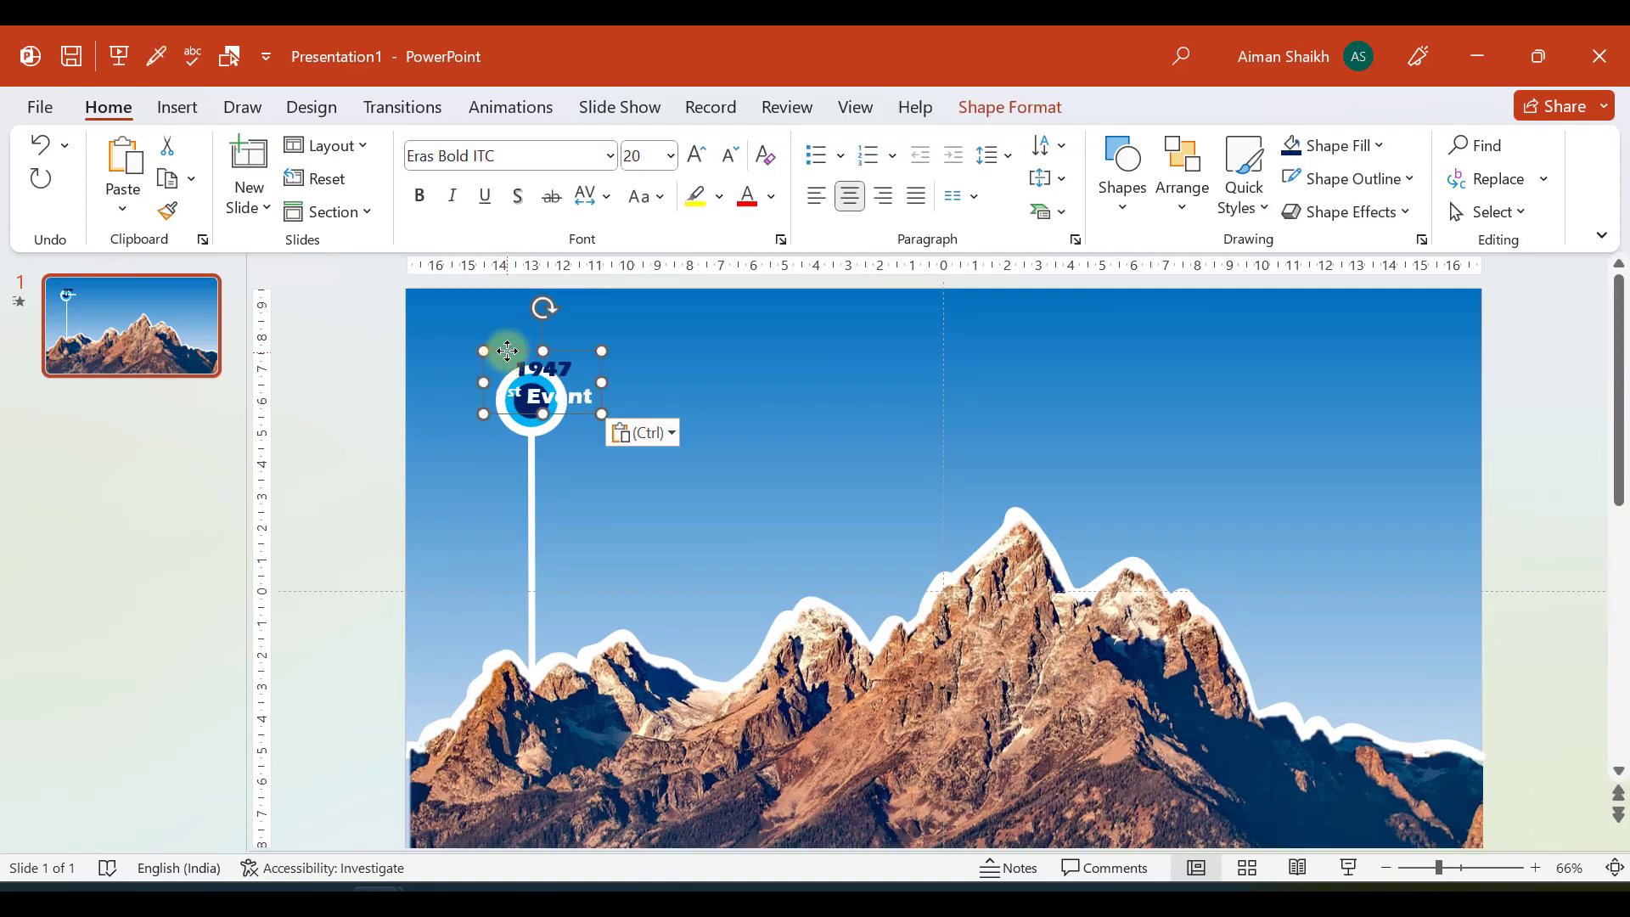
{"action": "left_click_drag", "start_coordinate": [501, 349], "coordinate": [498, 299]}
{"action": "left_click_drag", "start_coordinate": [404, 356], "coordinate": [572, 438]}
{"action": "left_click", "coordinate": [532, 304]}
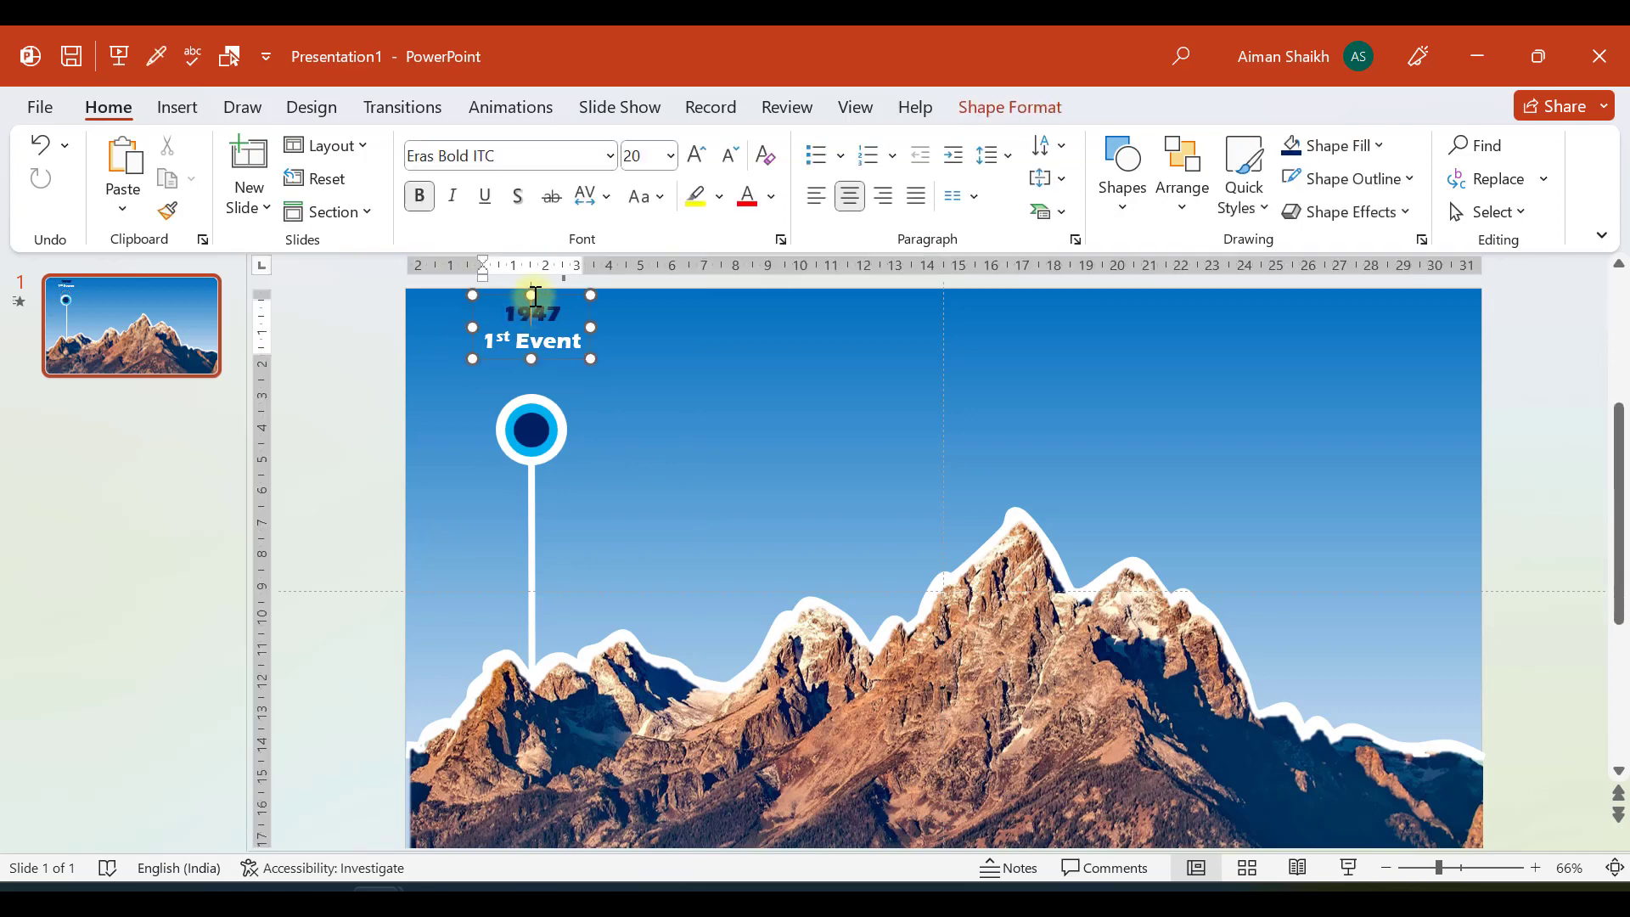
{"action": "left_click_drag", "start_coordinate": [534, 294], "coordinate": [534, 328]}
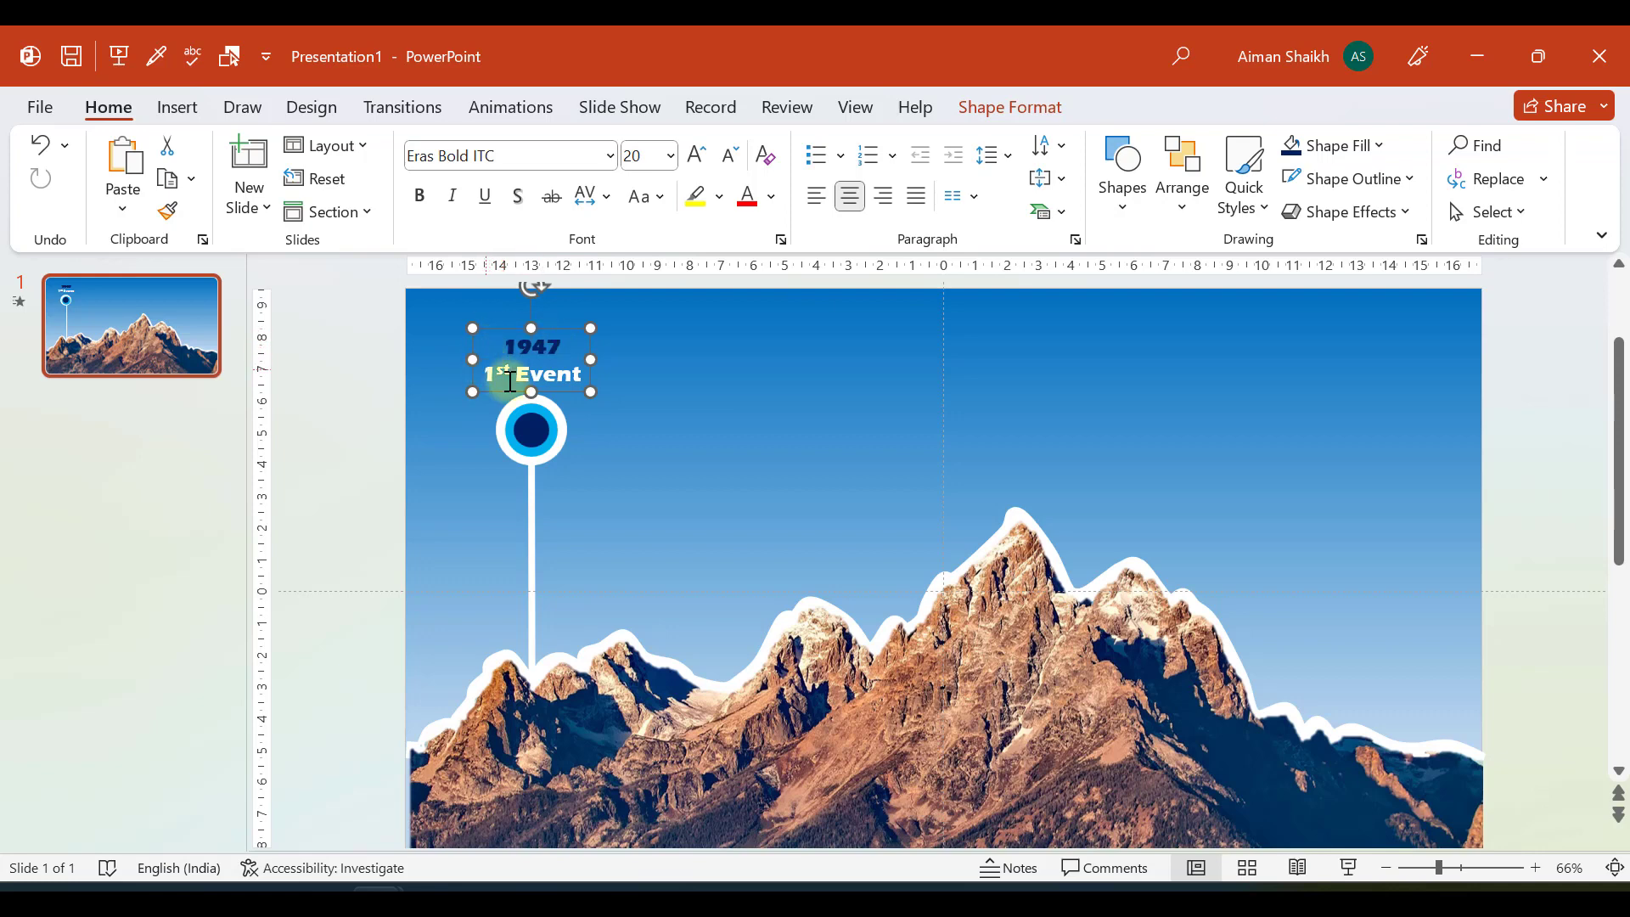
{"action": "left_click", "coordinate": [364, 440]}
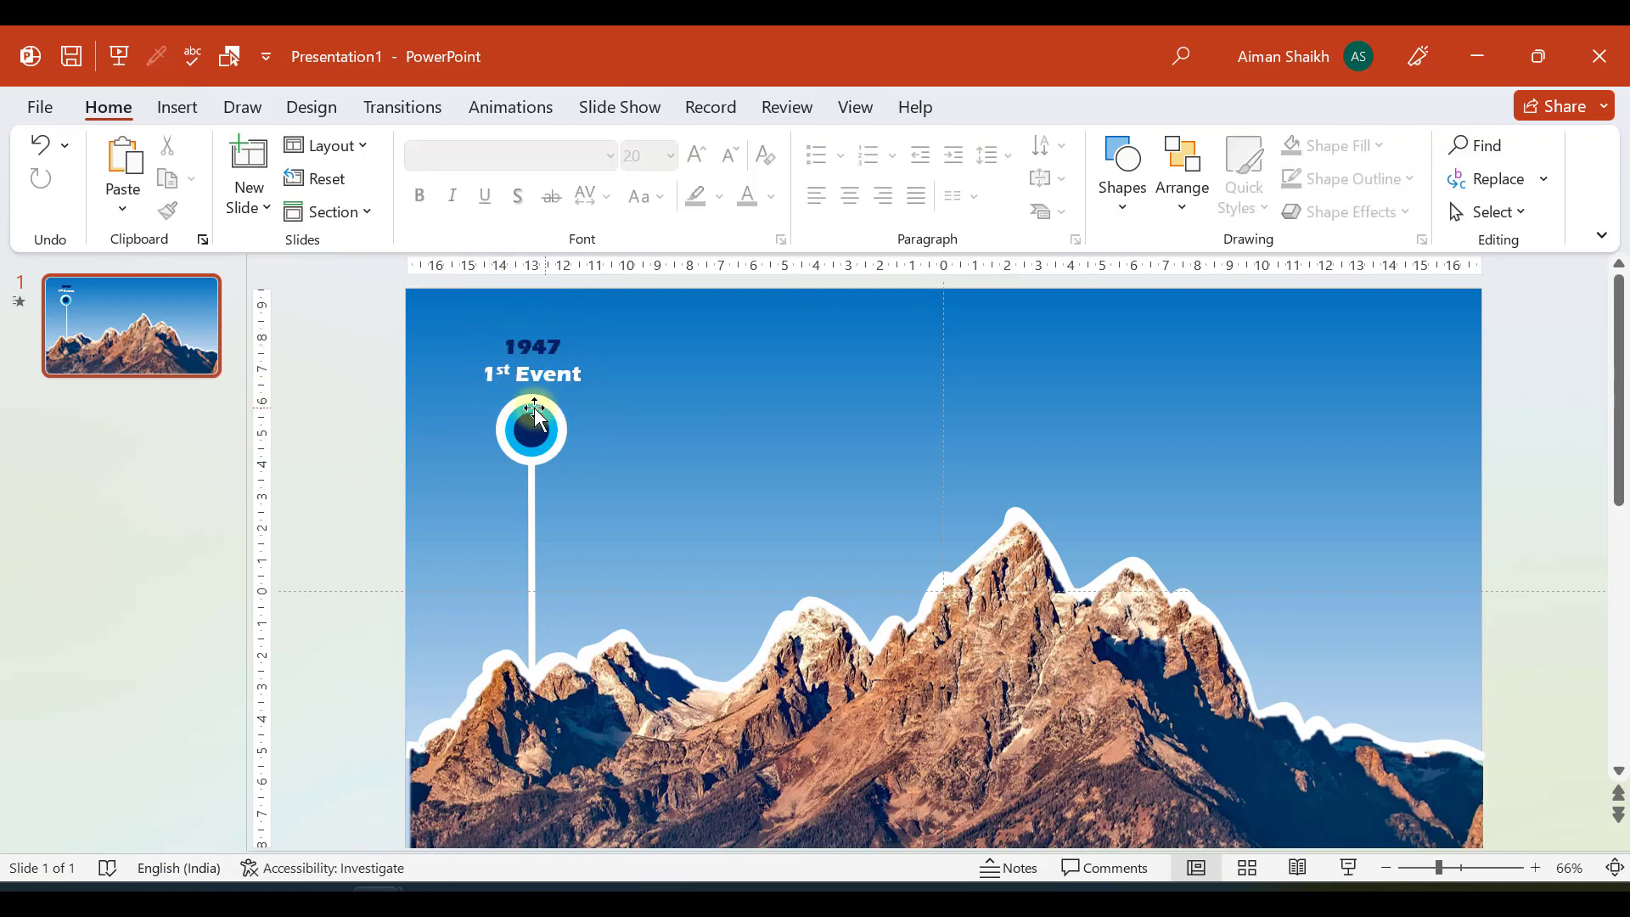
{"action": "left_click", "coordinate": [507, 338]}
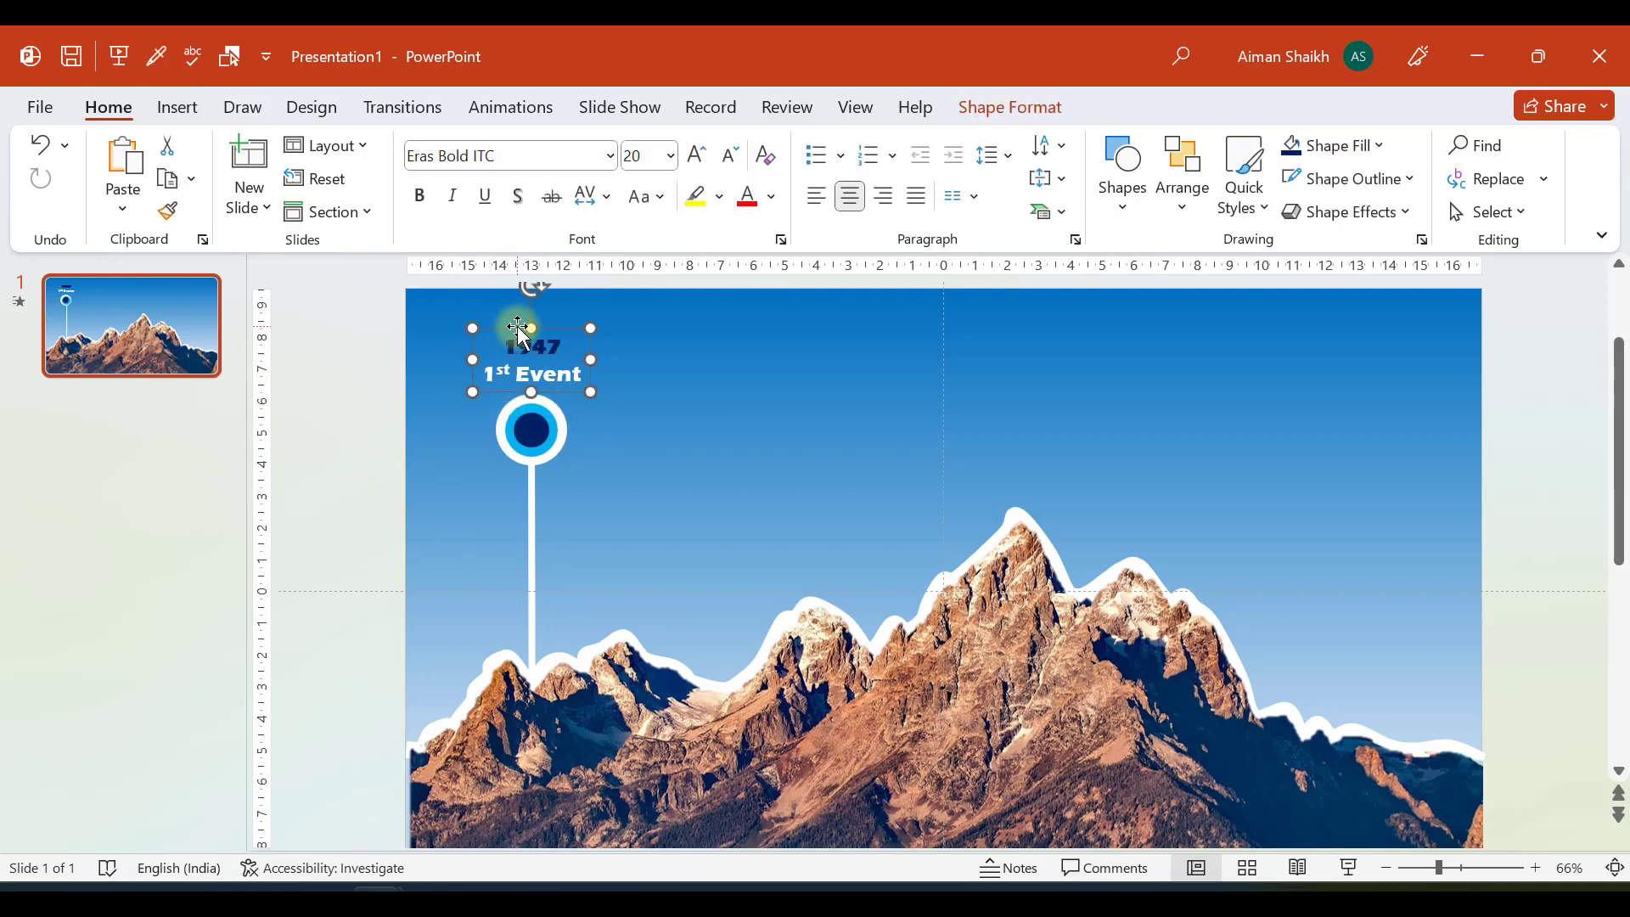
Apply a Zoom entrance to the pin's outer circle, starting After Previous
{"action": "left_click", "coordinate": [509, 105]}
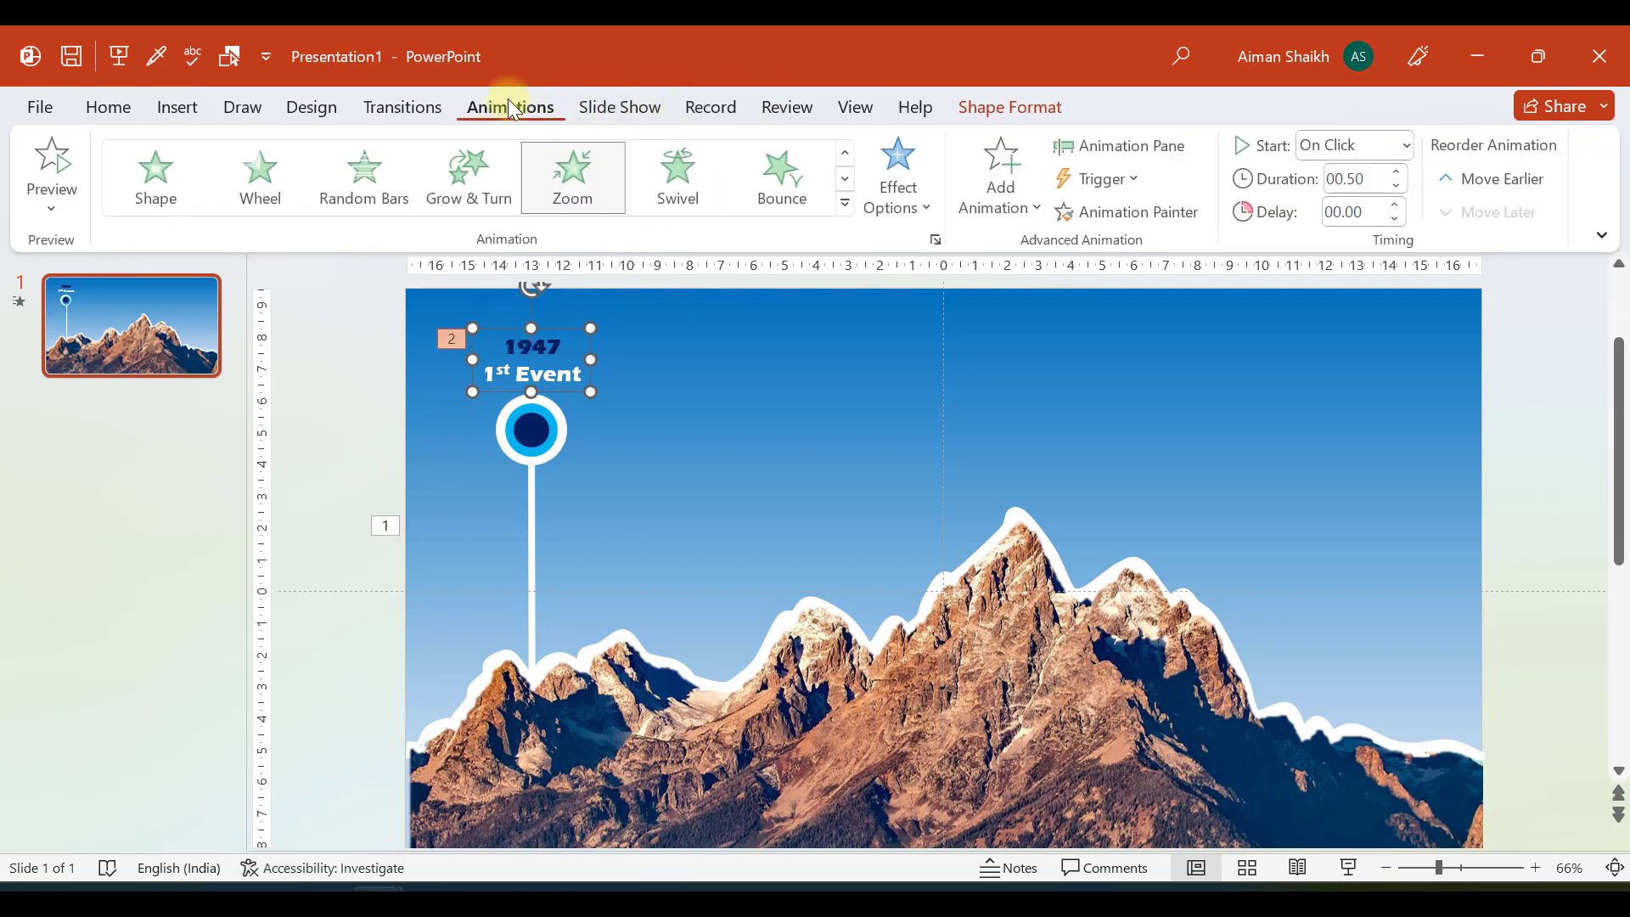
{"action": "left_click", "coordinate": [584, 176]}
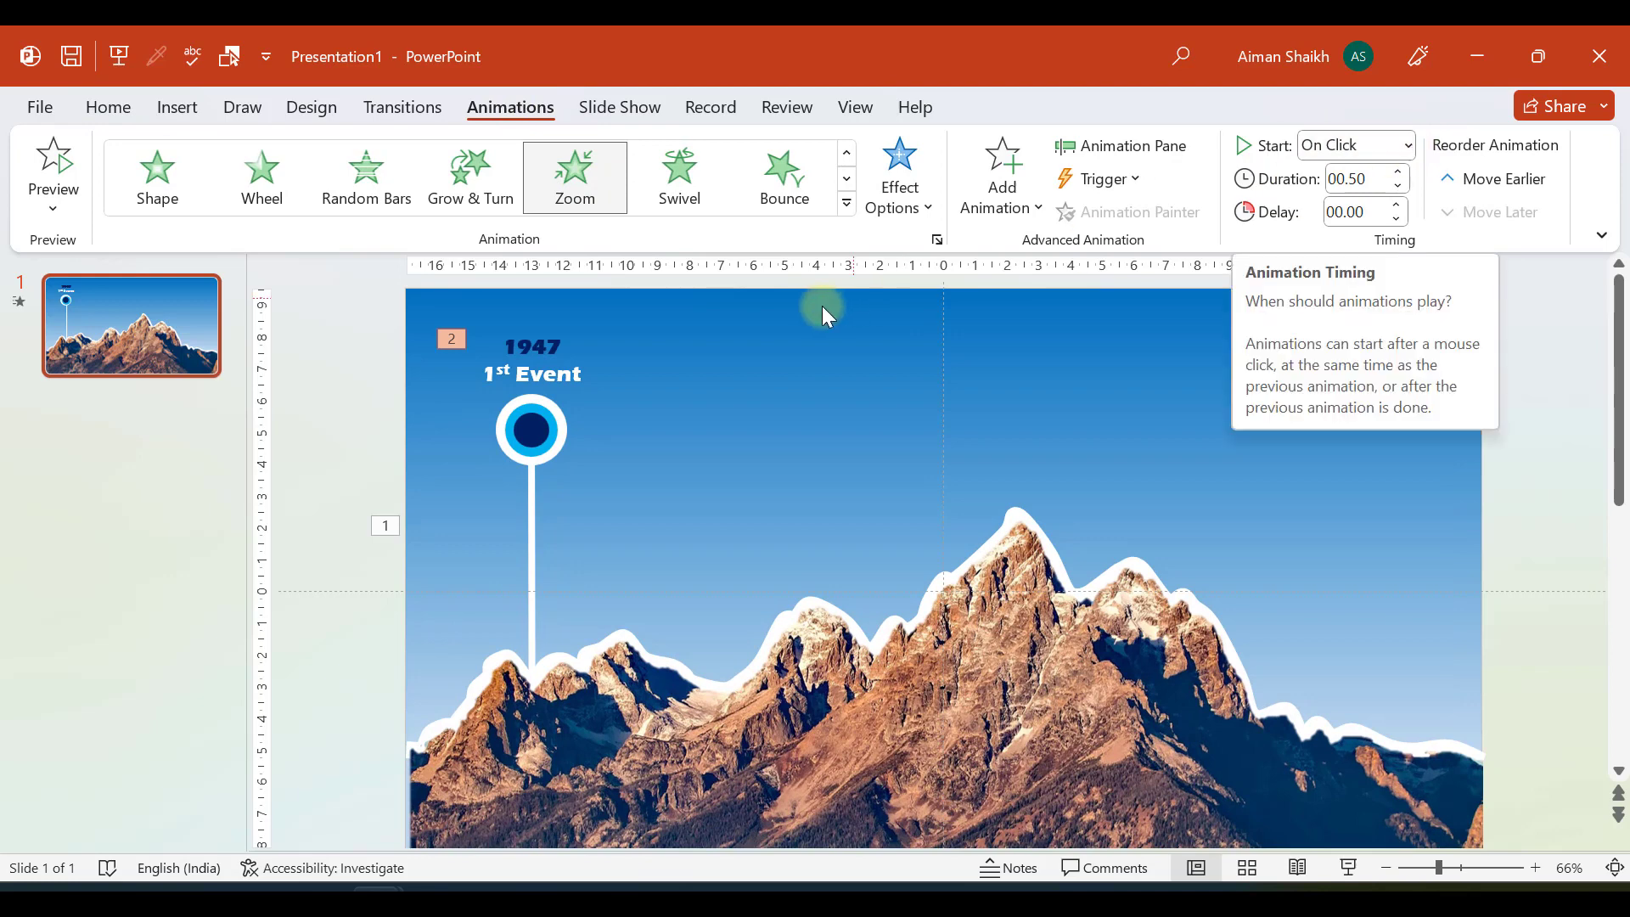
{"action": "left_click", "coordinate": [562, 412]}
{"action": "scroll", "coordinate": [387, 447], "scroll_direction": "up", "scroll_amount": 5}
{"action": "scroll", "coordinate": [392, 462], "scroll_direction": "up", "scroll_amount": 2}
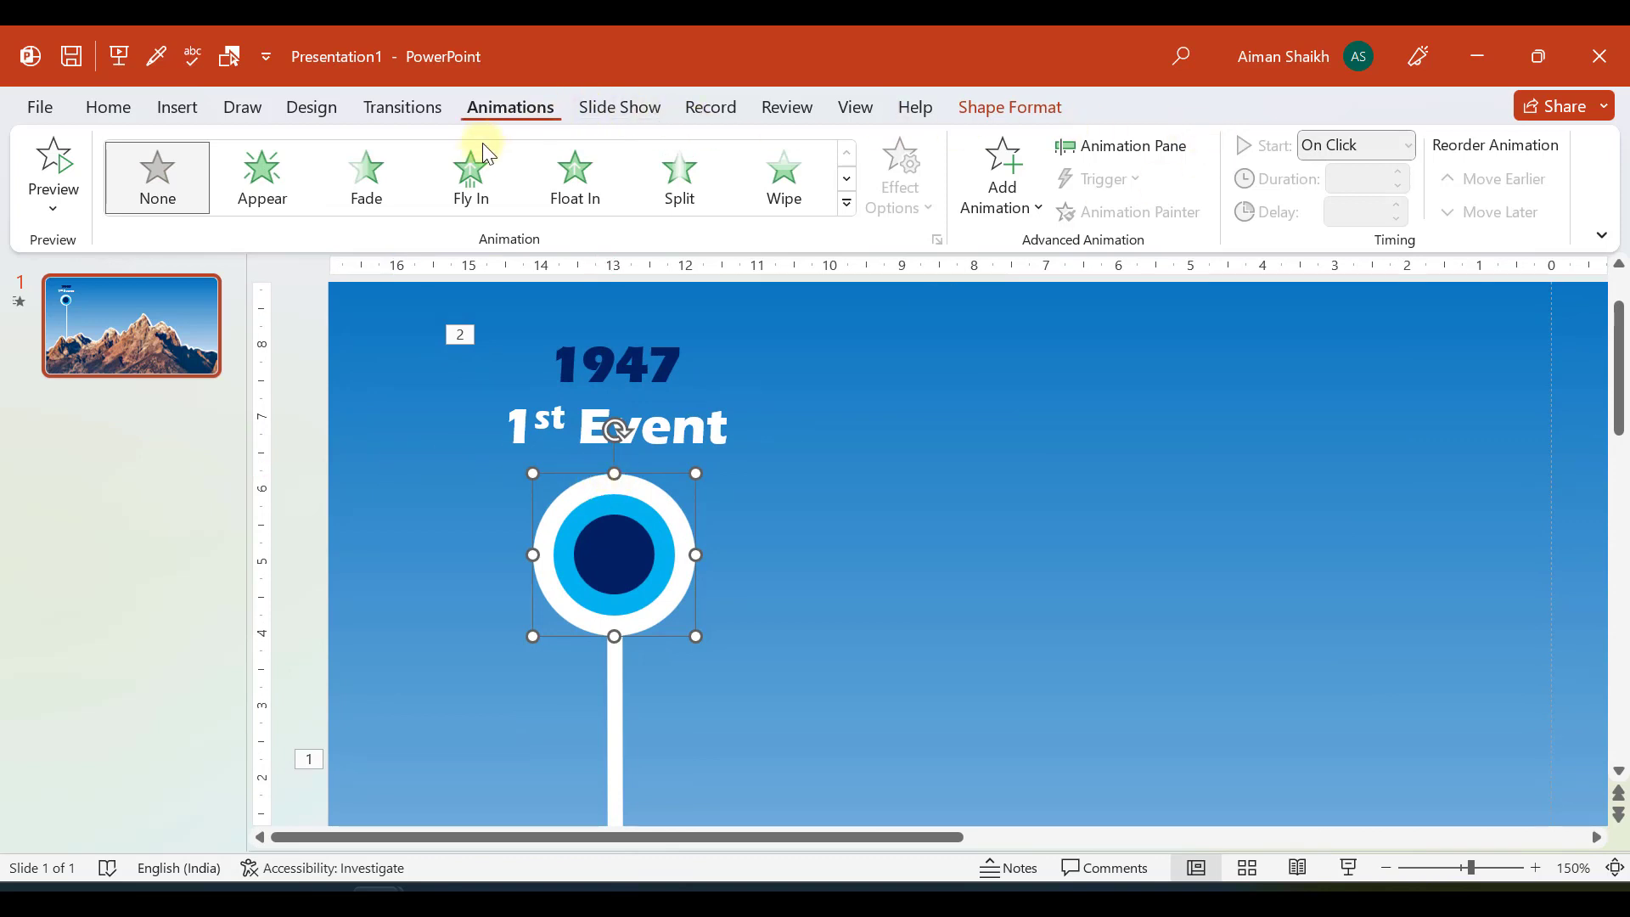
{"action": "left_click", "coordinate": [847, 203]}
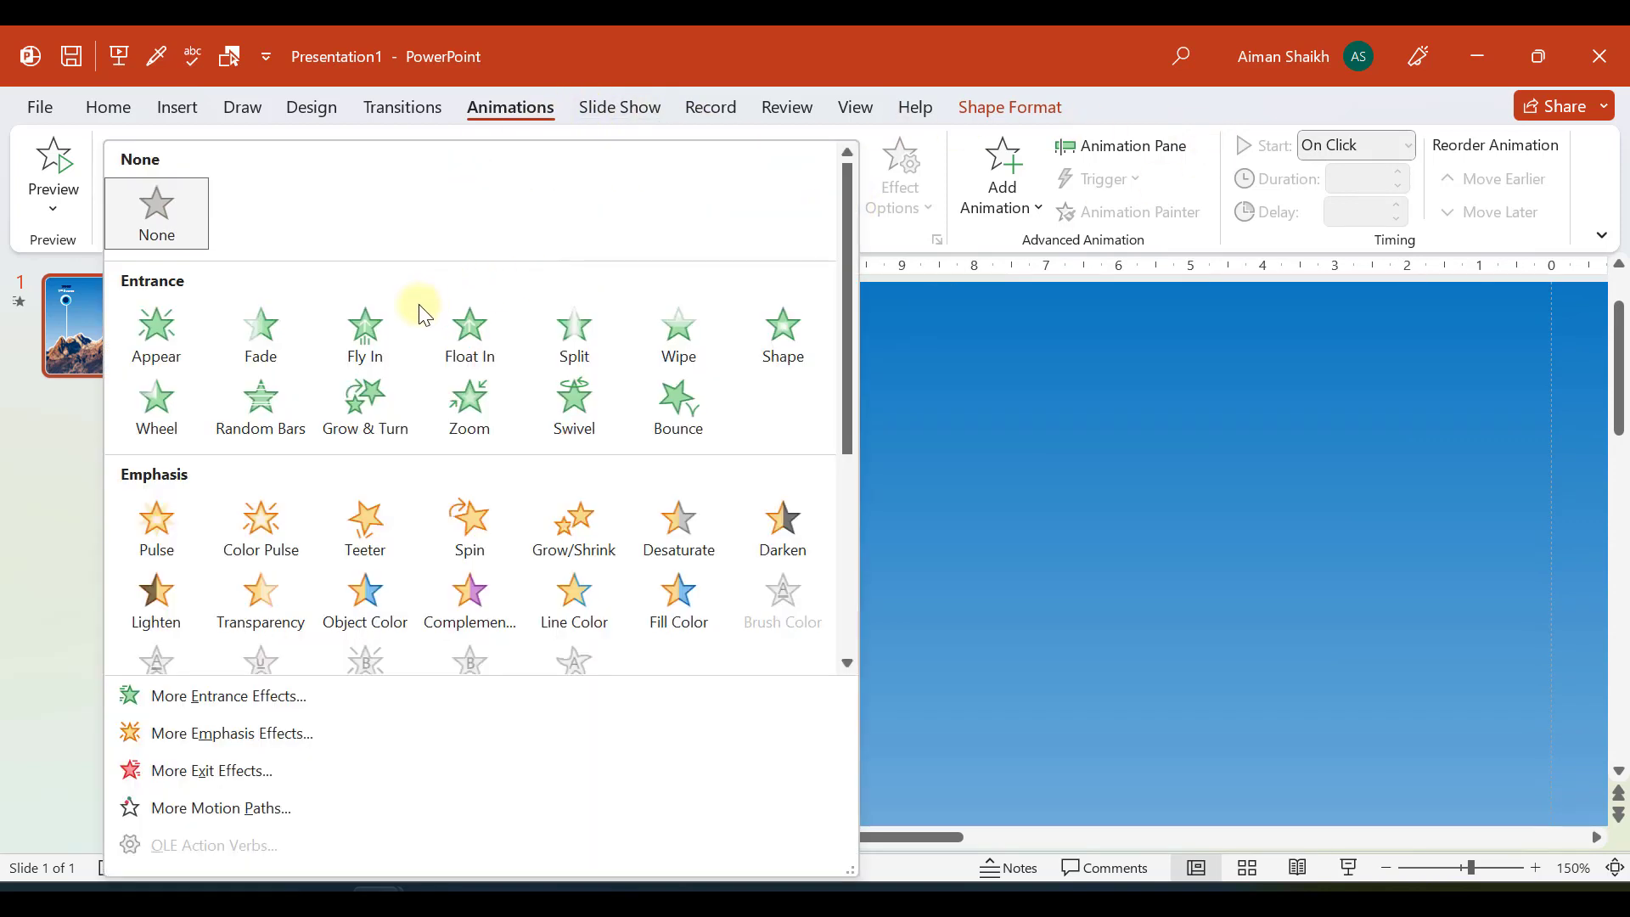
{"action": "left_click", "coordinate": [468, 404]}
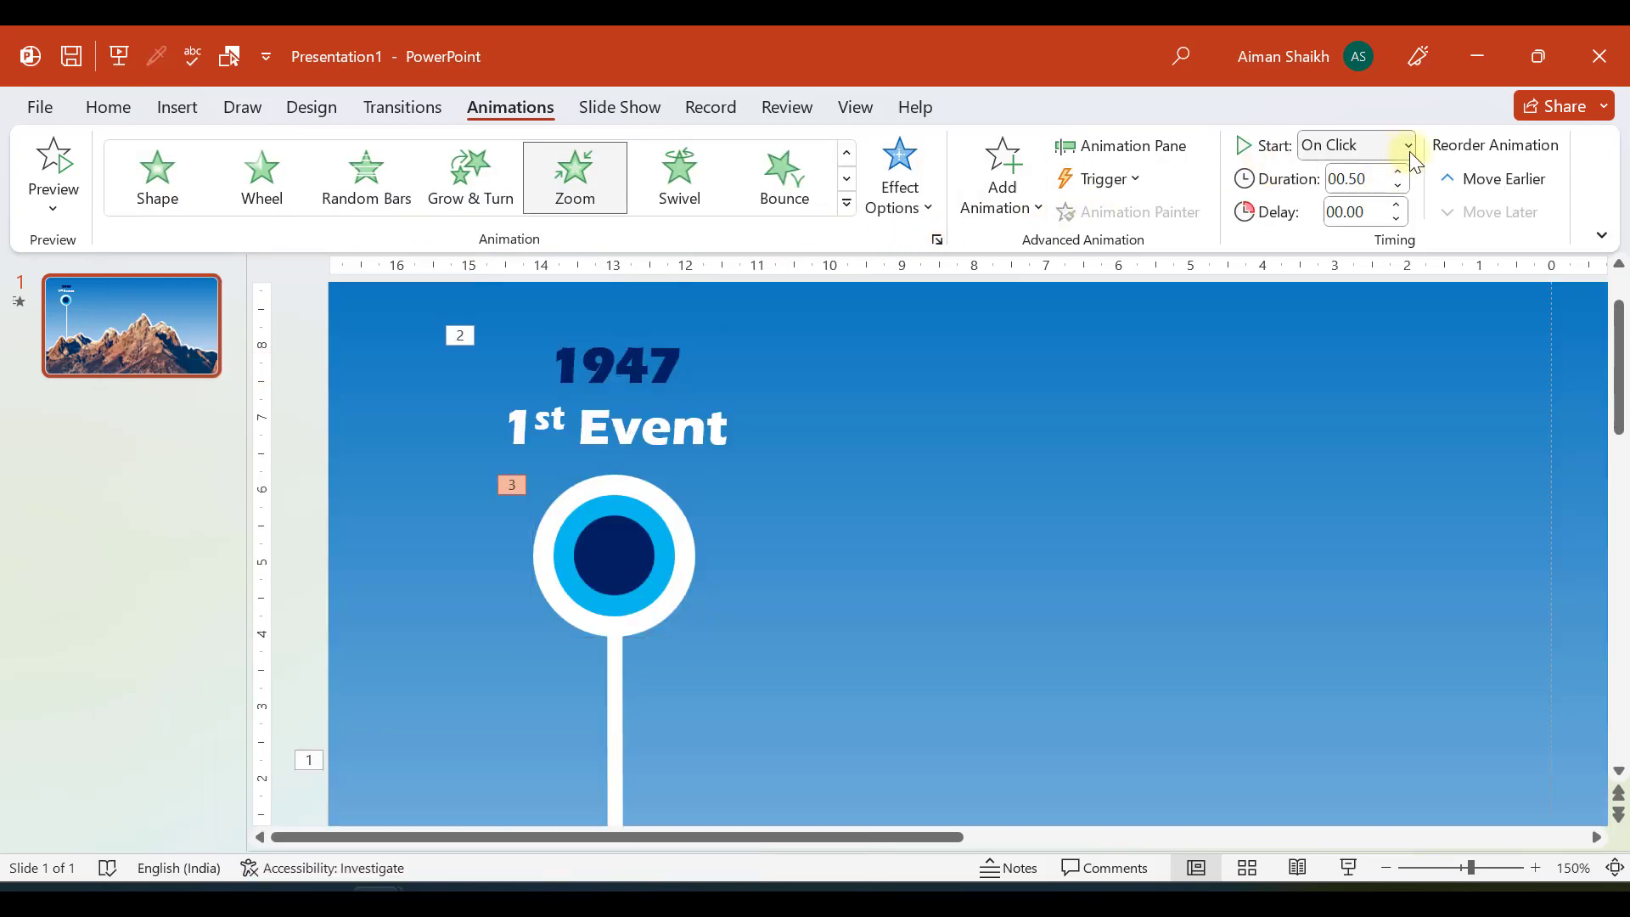
{"action": "left_click", "coordinate": [1409, 146]}
{"action": "left_click", "coordinate": [1367, 242]}
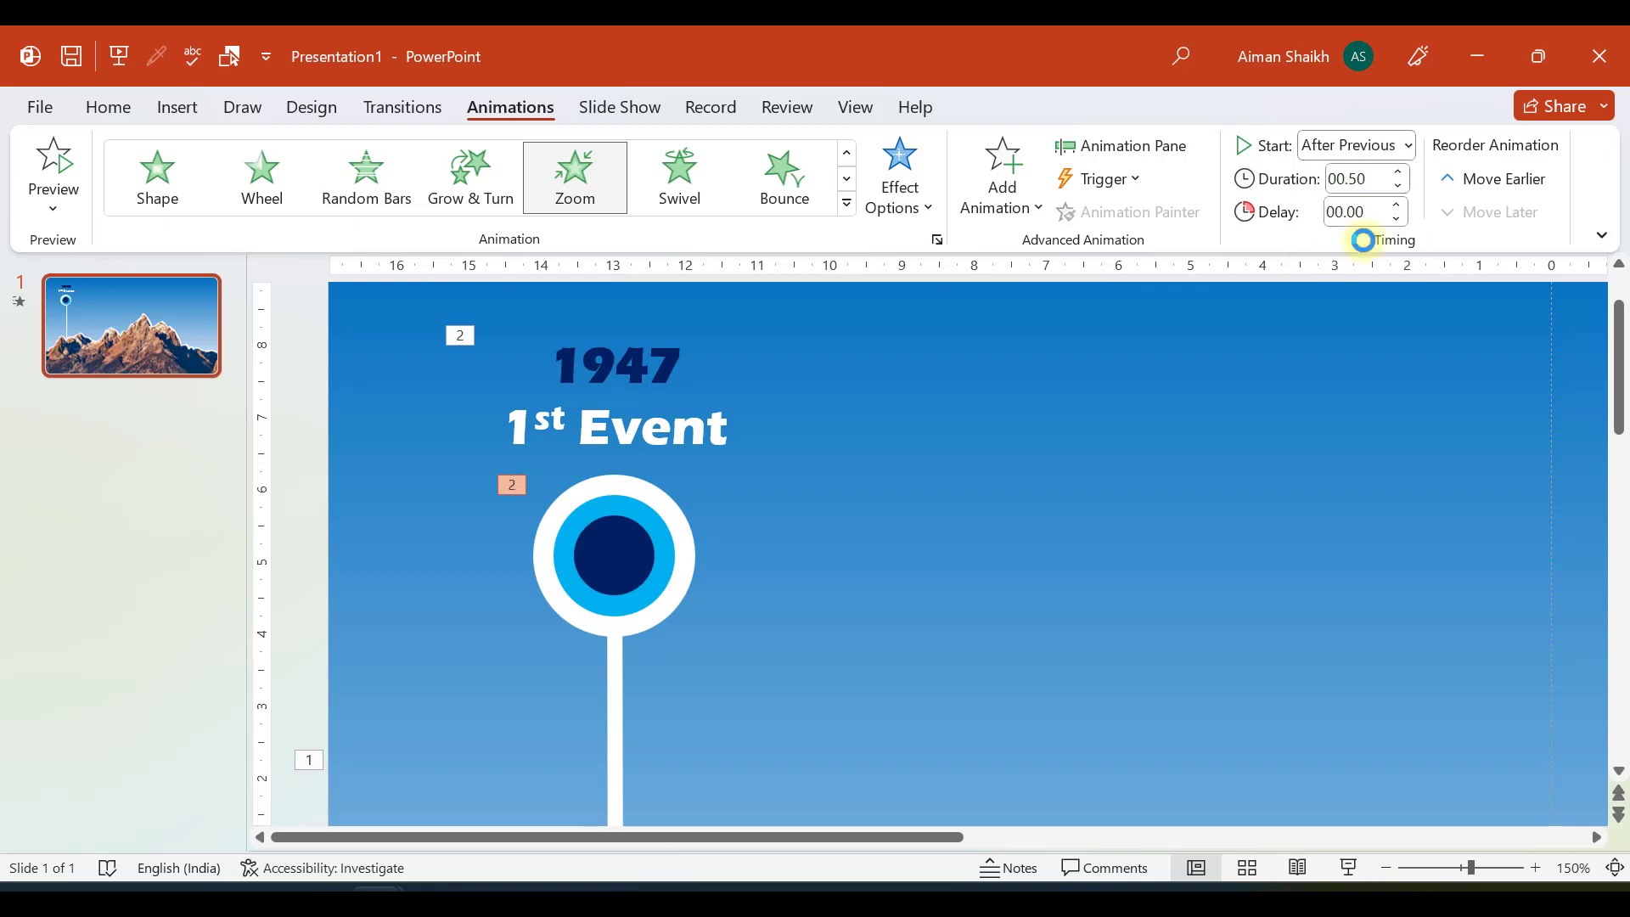
{"action": "left_click", "coordinate": [512, 485]}
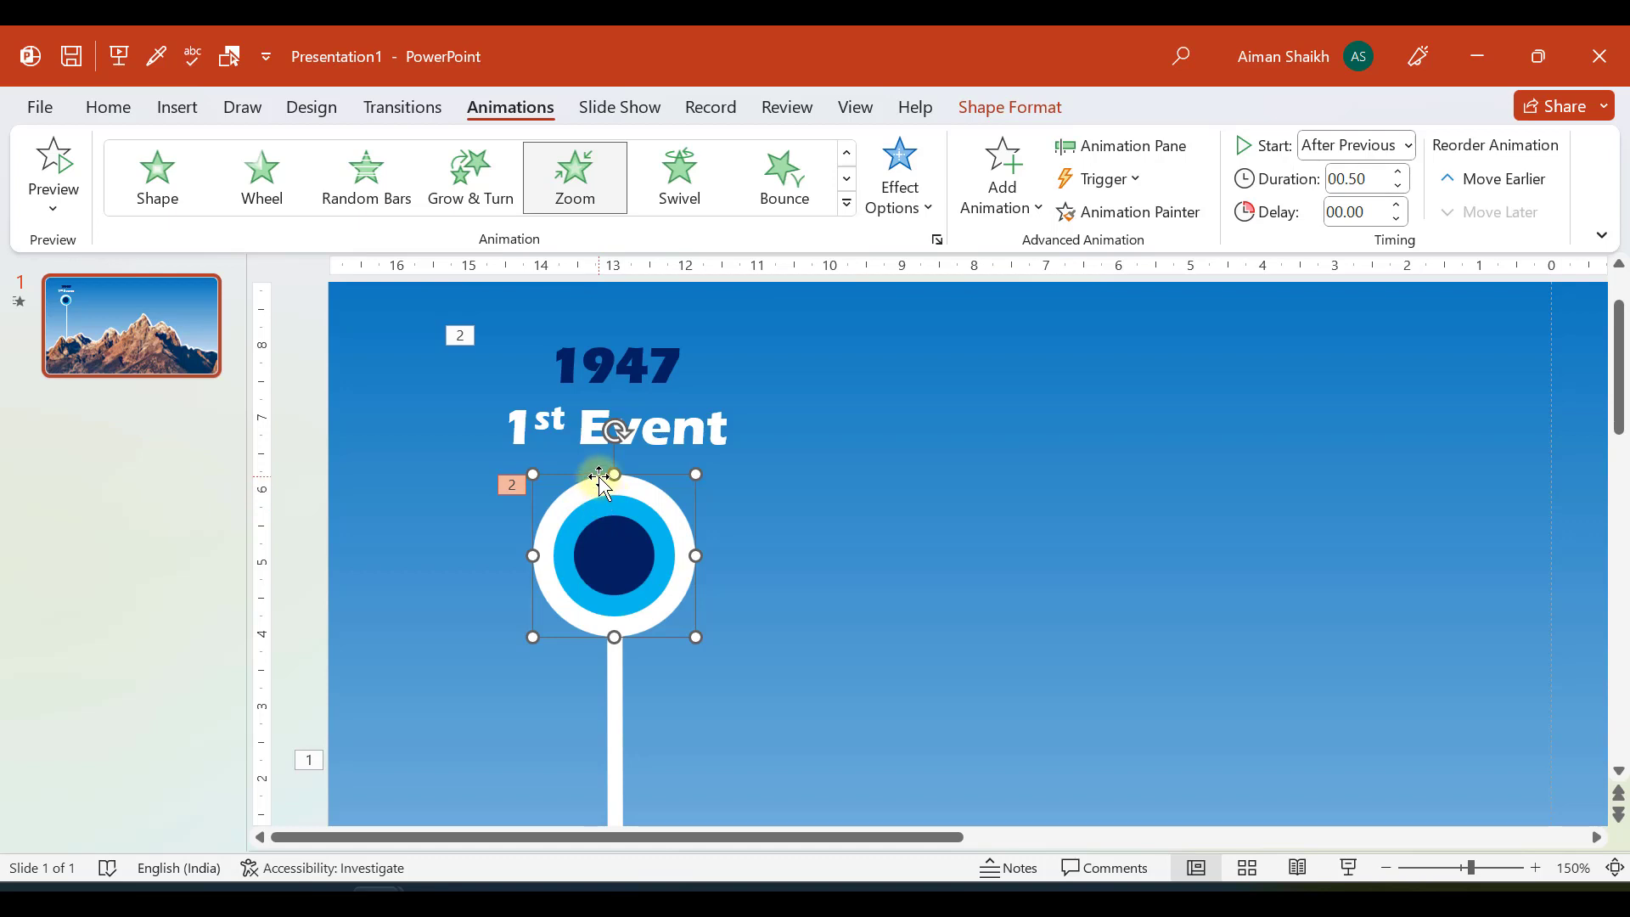
Use Animation Painter to copy the Zoom onto the light blue ring and navy inner circle
{"action": "left_click", "coordinate": [1128, 212]}
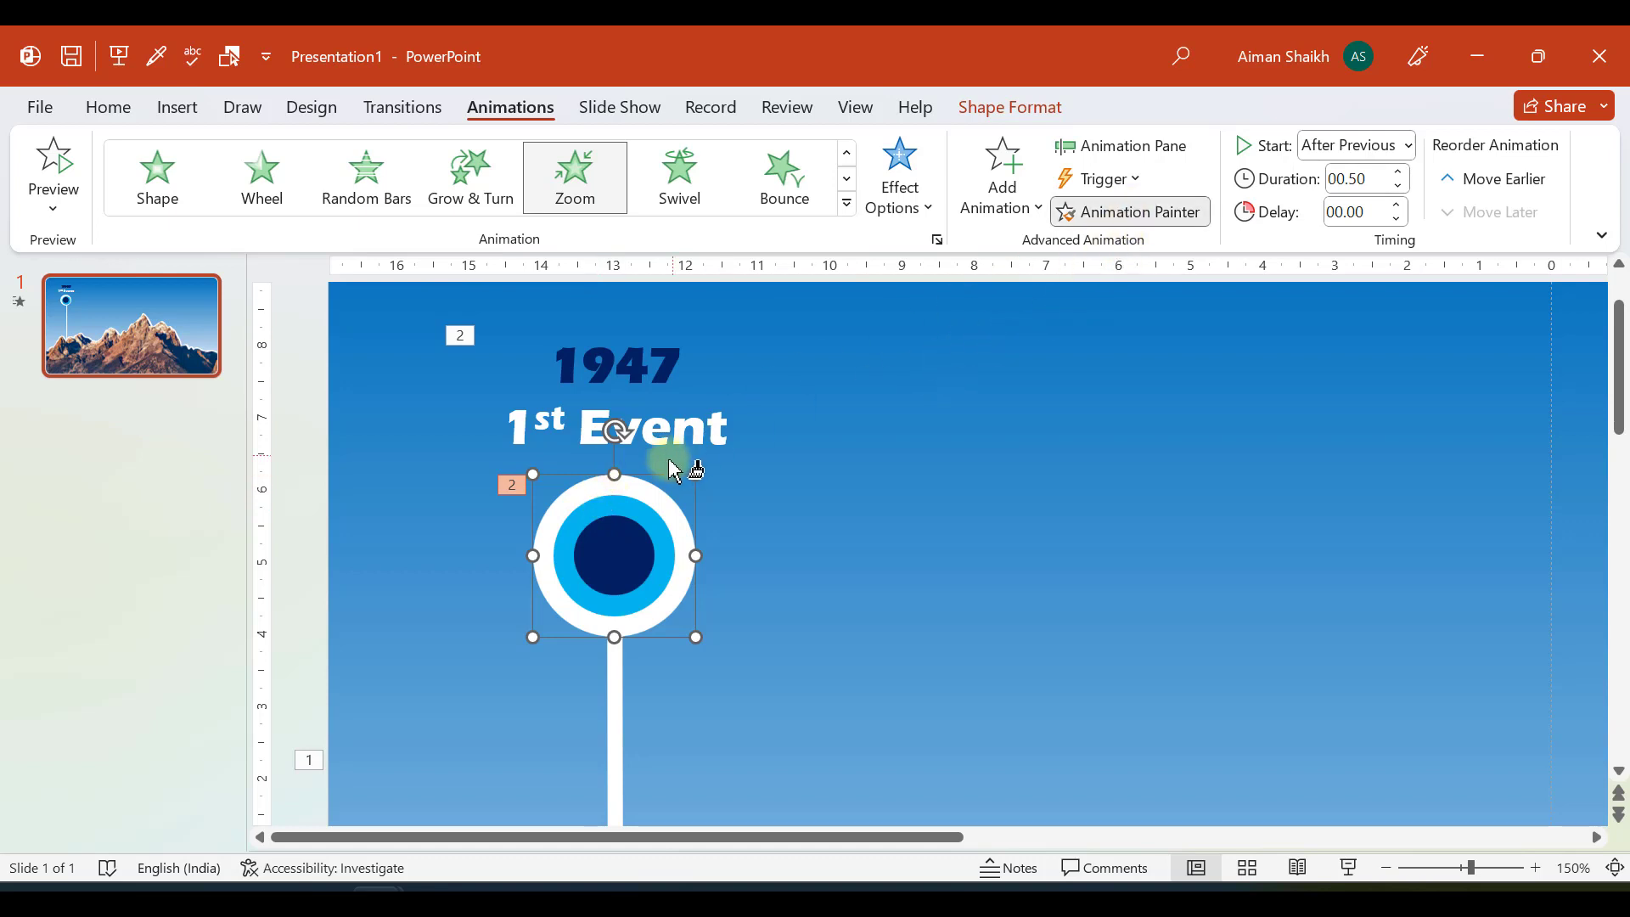
{"action": "left_click", "coordinate": [594, 526]}
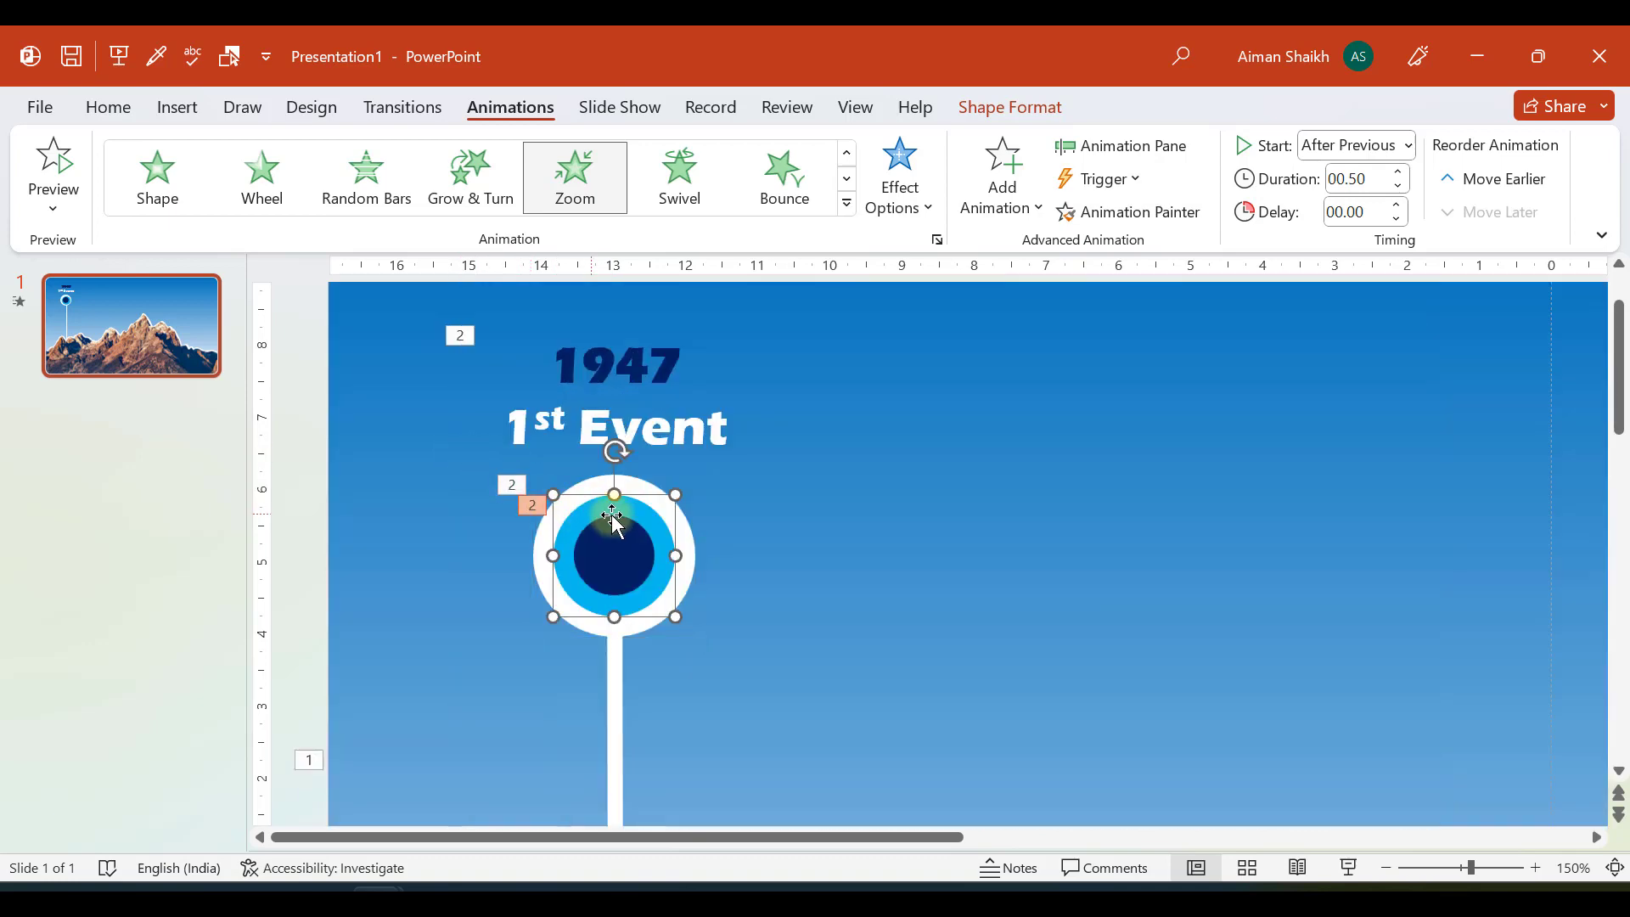
{"action": "left_click", "coordinate": [1125, 211]}
{"action": "left_click", "coordinate": [618, 550]}
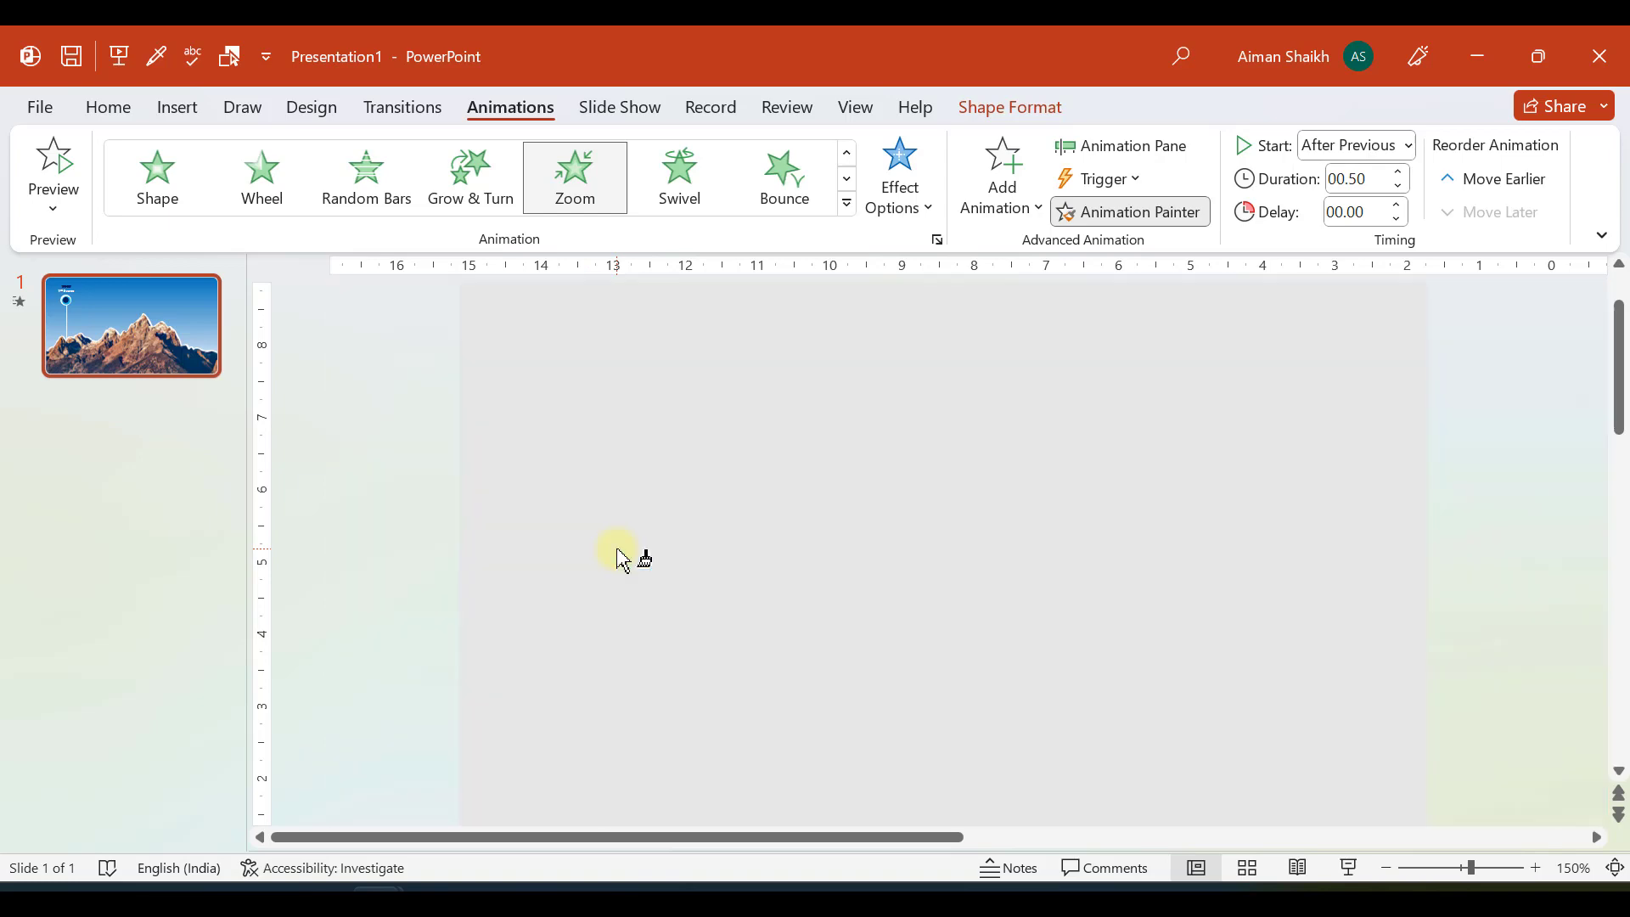
{"action": "left_click", "coordinate": [425, 445]}
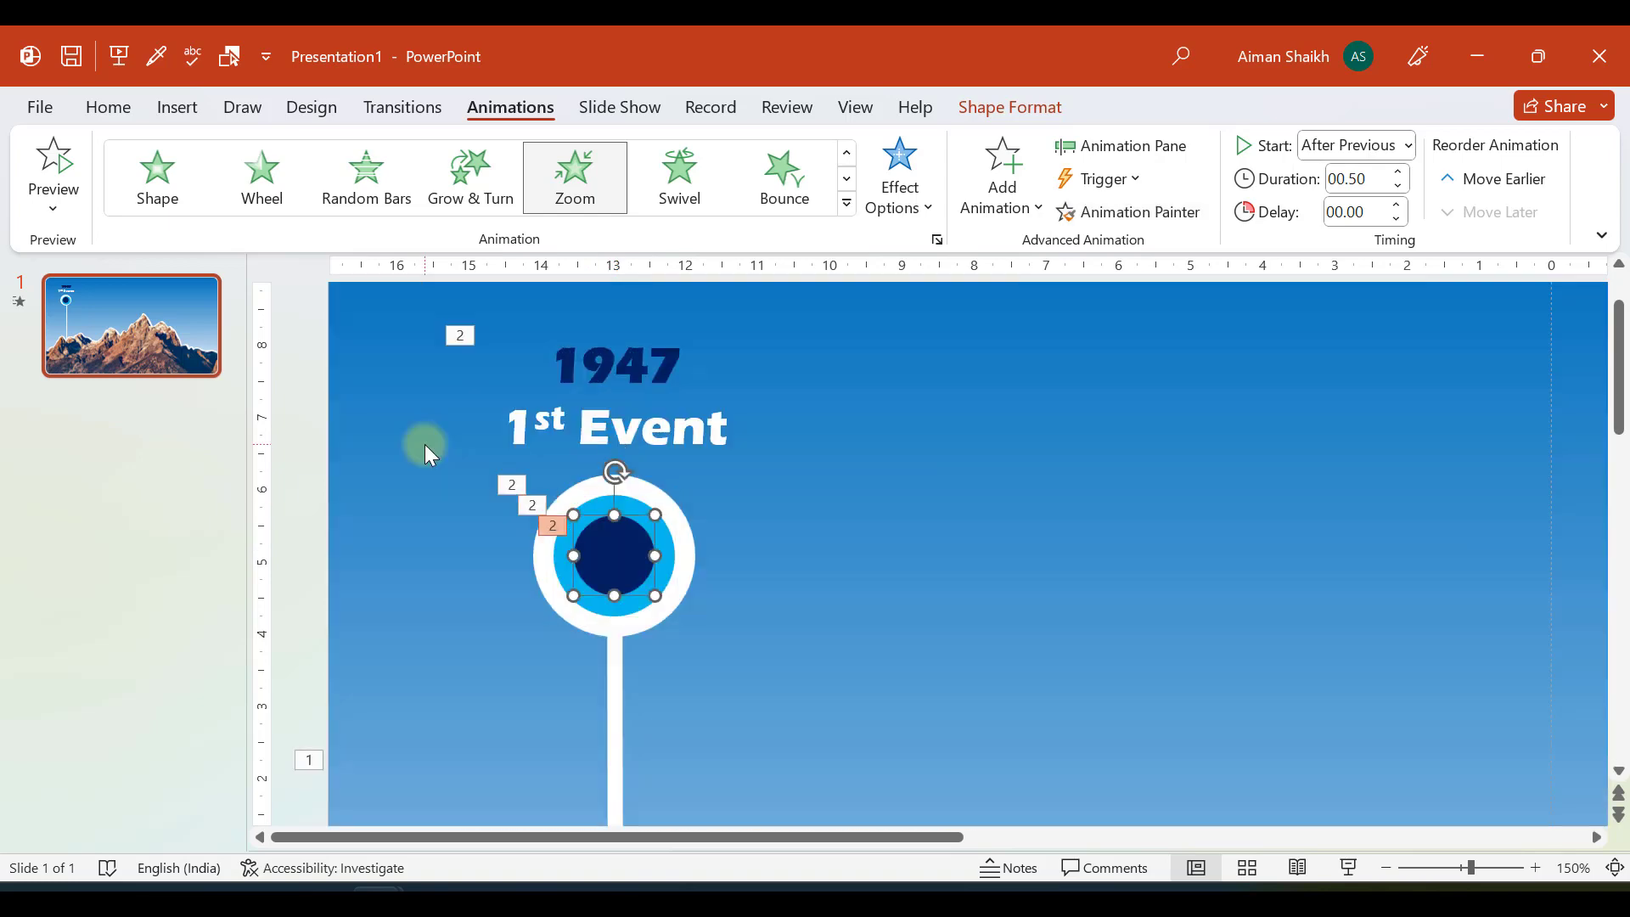
{"action": "left_click", "coordinate": [399, 535]}
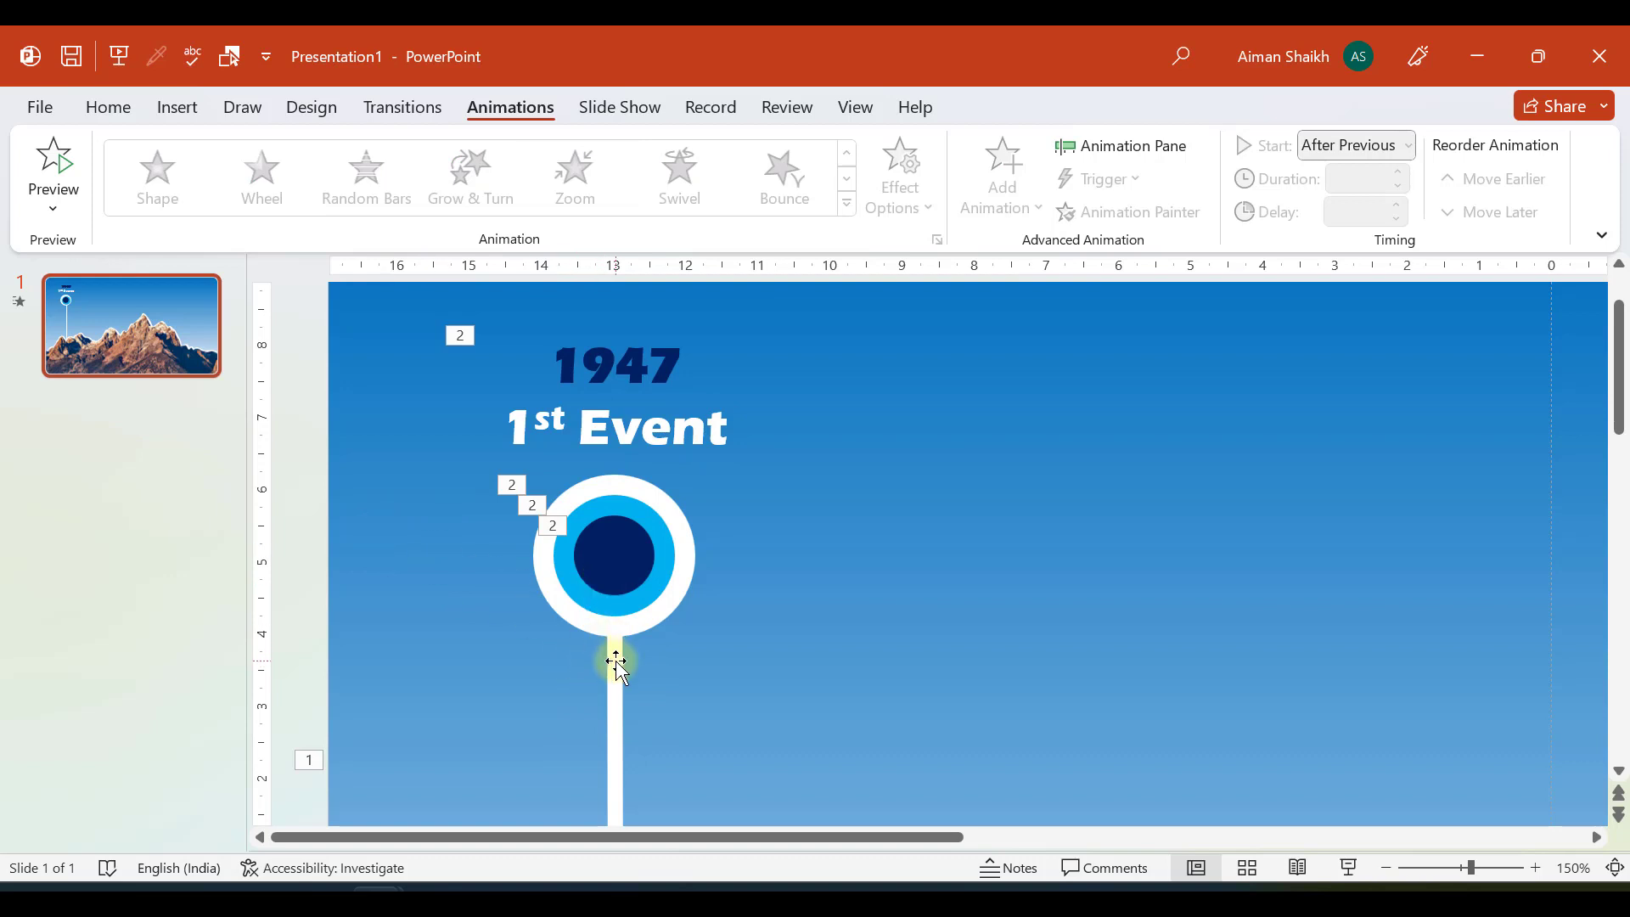
{"action": "left_click", "coordinate": [618, 592]}
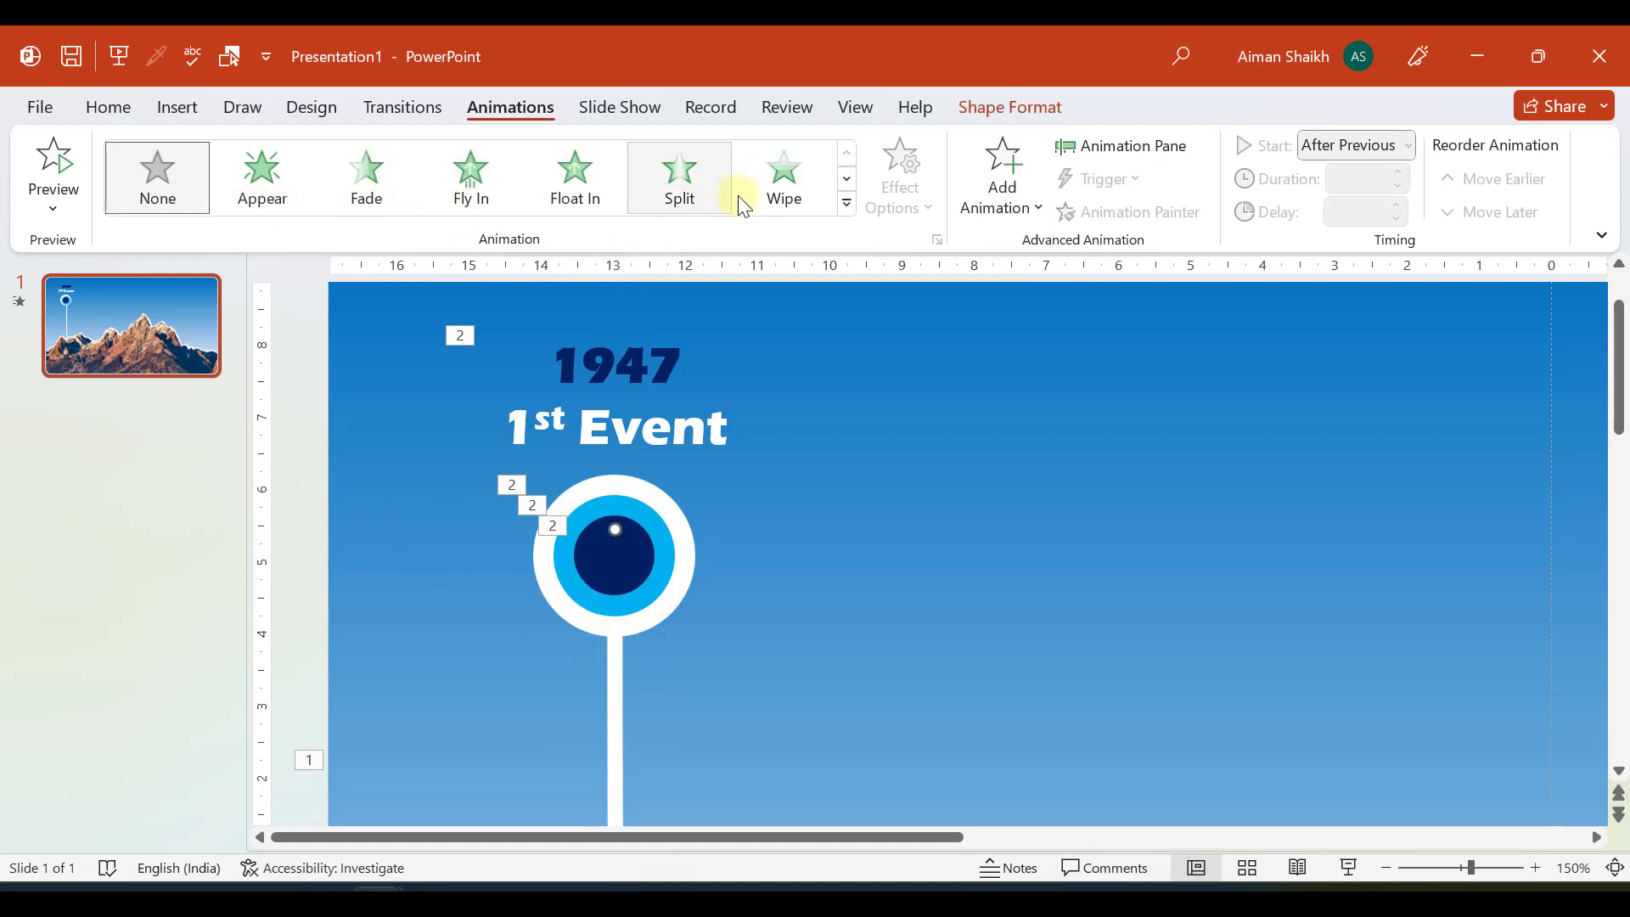
Give the marker's vertical line a Wipe entrance from the top, starting After Previous
{"action": "left_click", "coordinate": [798, 194]}
{"action": "left_click", "coordinate": [899, 189]}
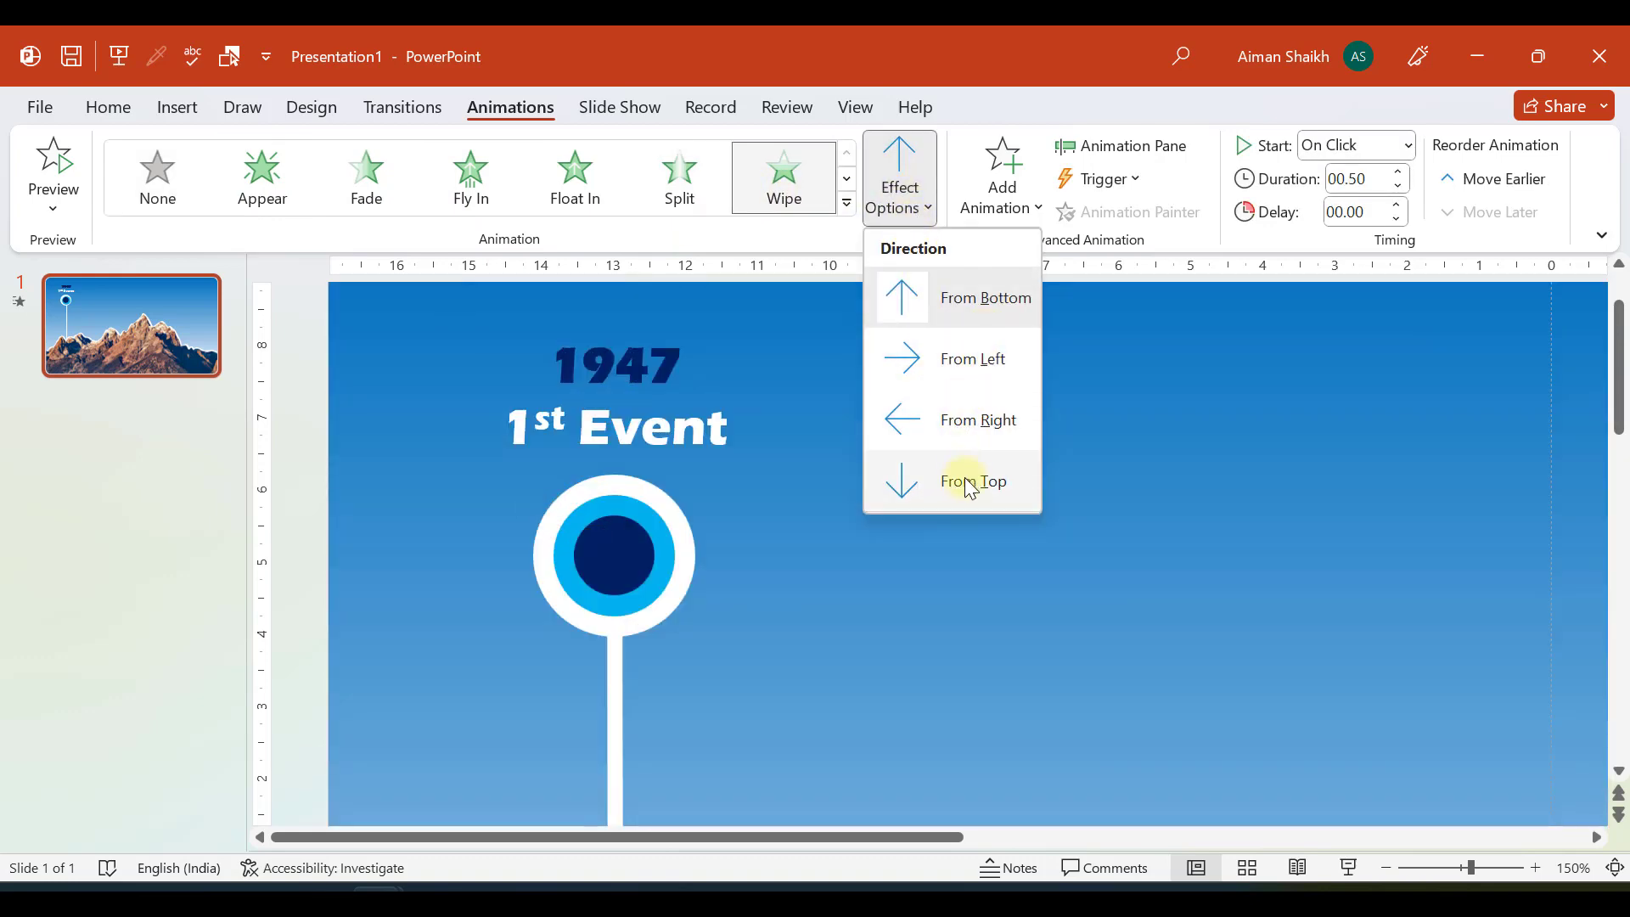
{"action": "left_click", "coordinate": [970, 482]}
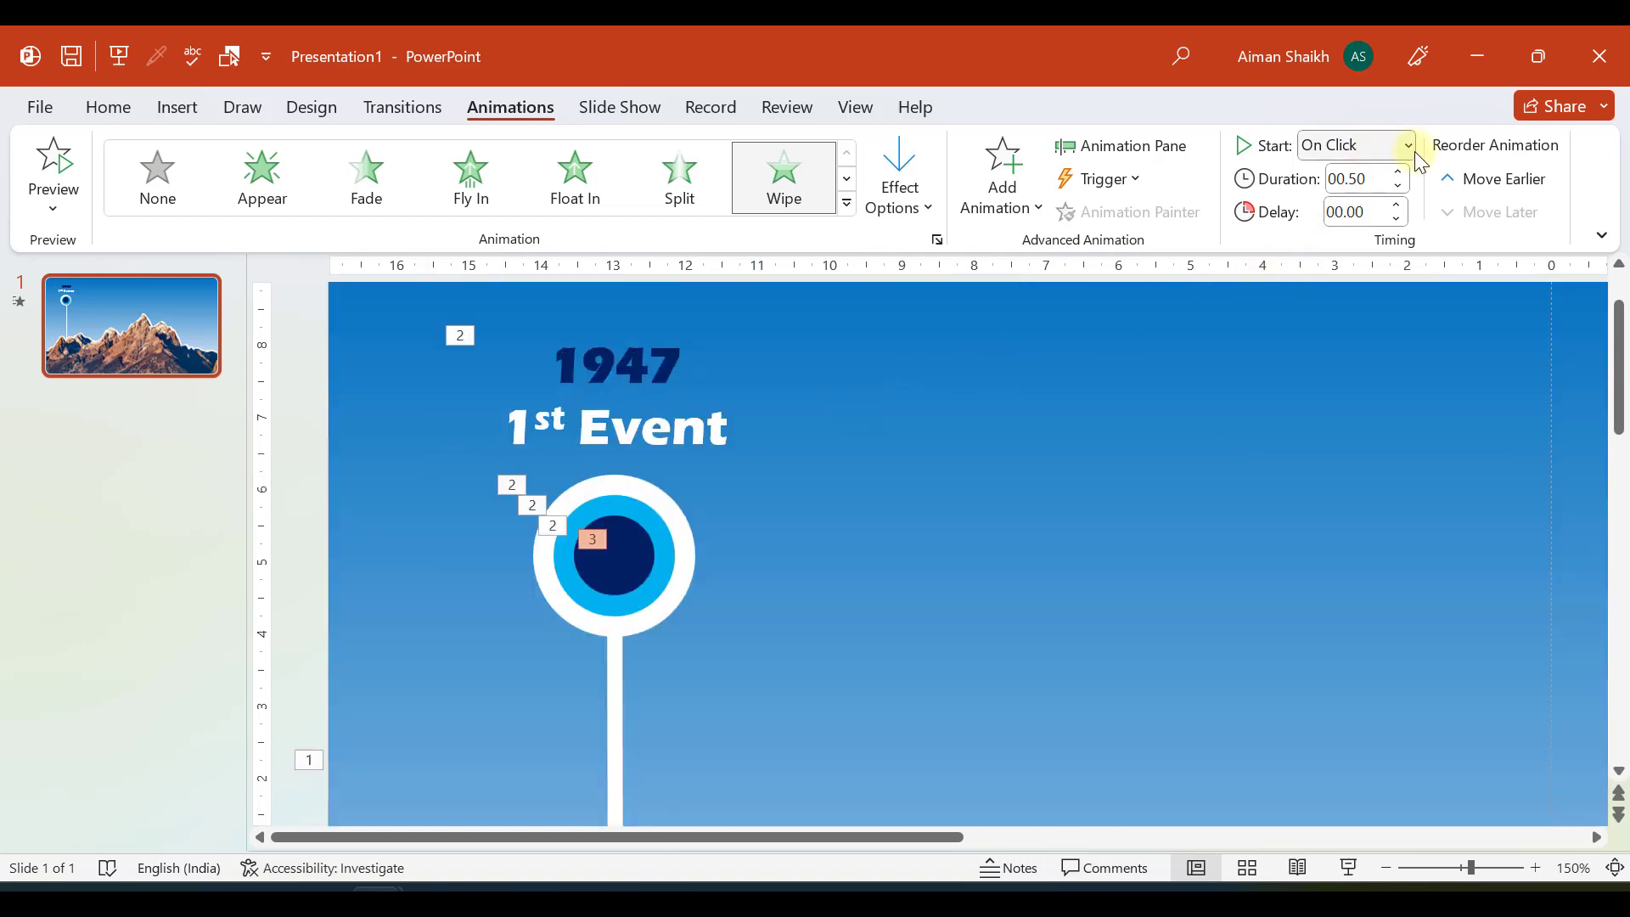
{"action": "left_click", "coordinate": [1409, 149]}
{"action": "left_click", "coordinate": [1372, 242]}
Show the Animation Pane and inspect the Freeform Shape 5 ridge animation
{"action": "left_click", "coordinate": [1136, 148]}
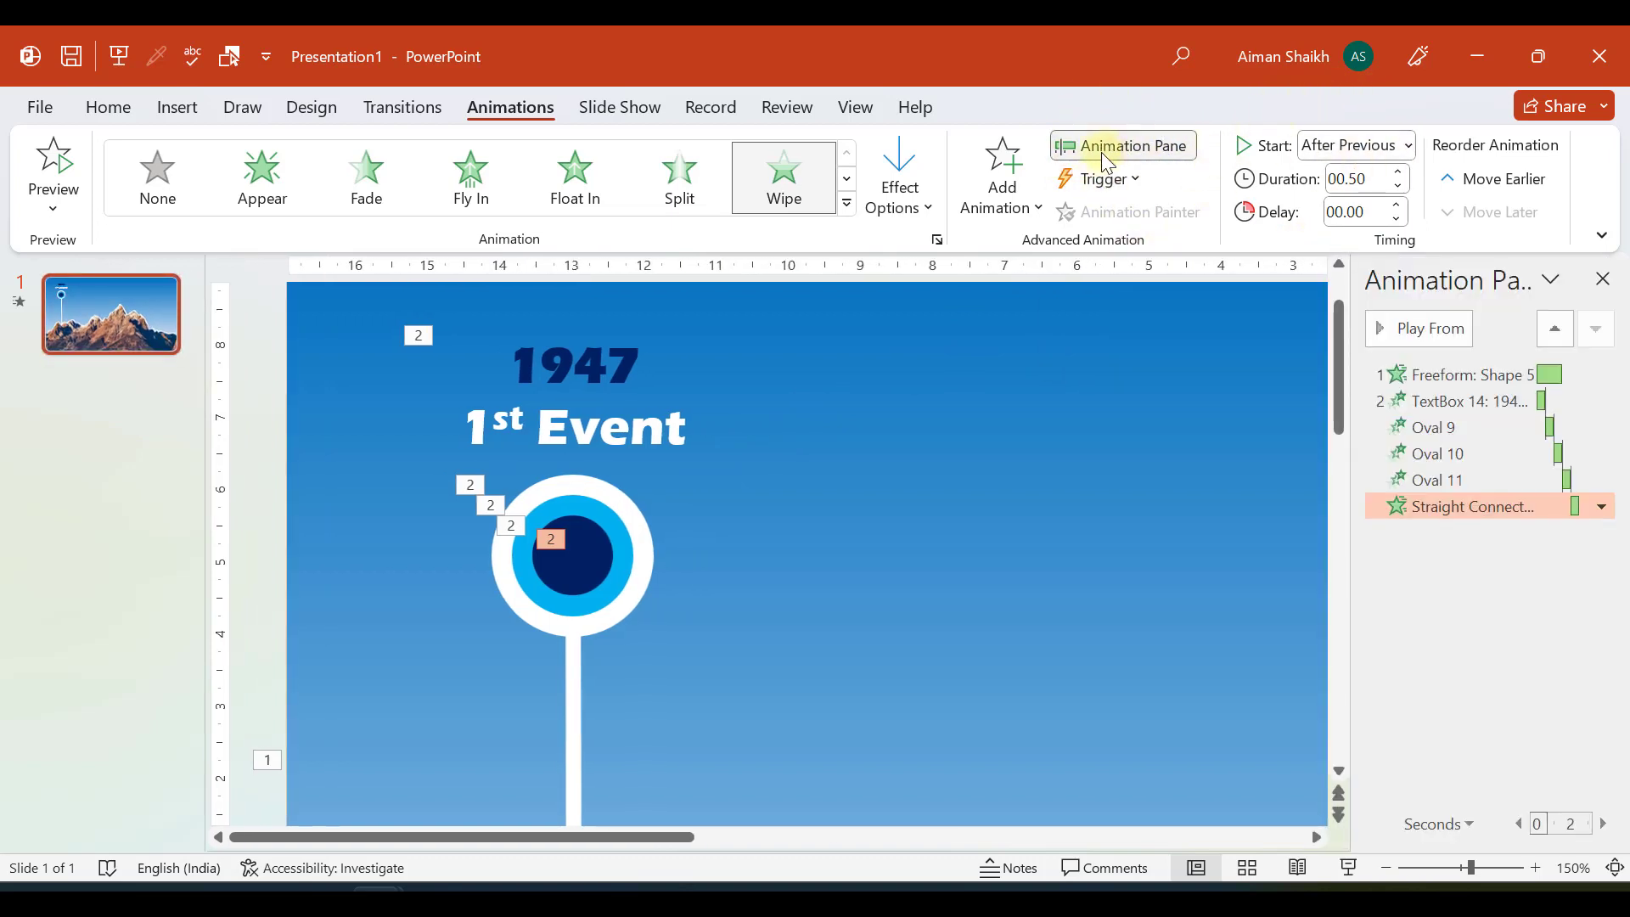
{"action": "left_click", "coordinate": [1477, 376]}
{"action": "scroll", "coordinate": [545, 729], "scroll_direction": "down", "scroll_amount": 3}
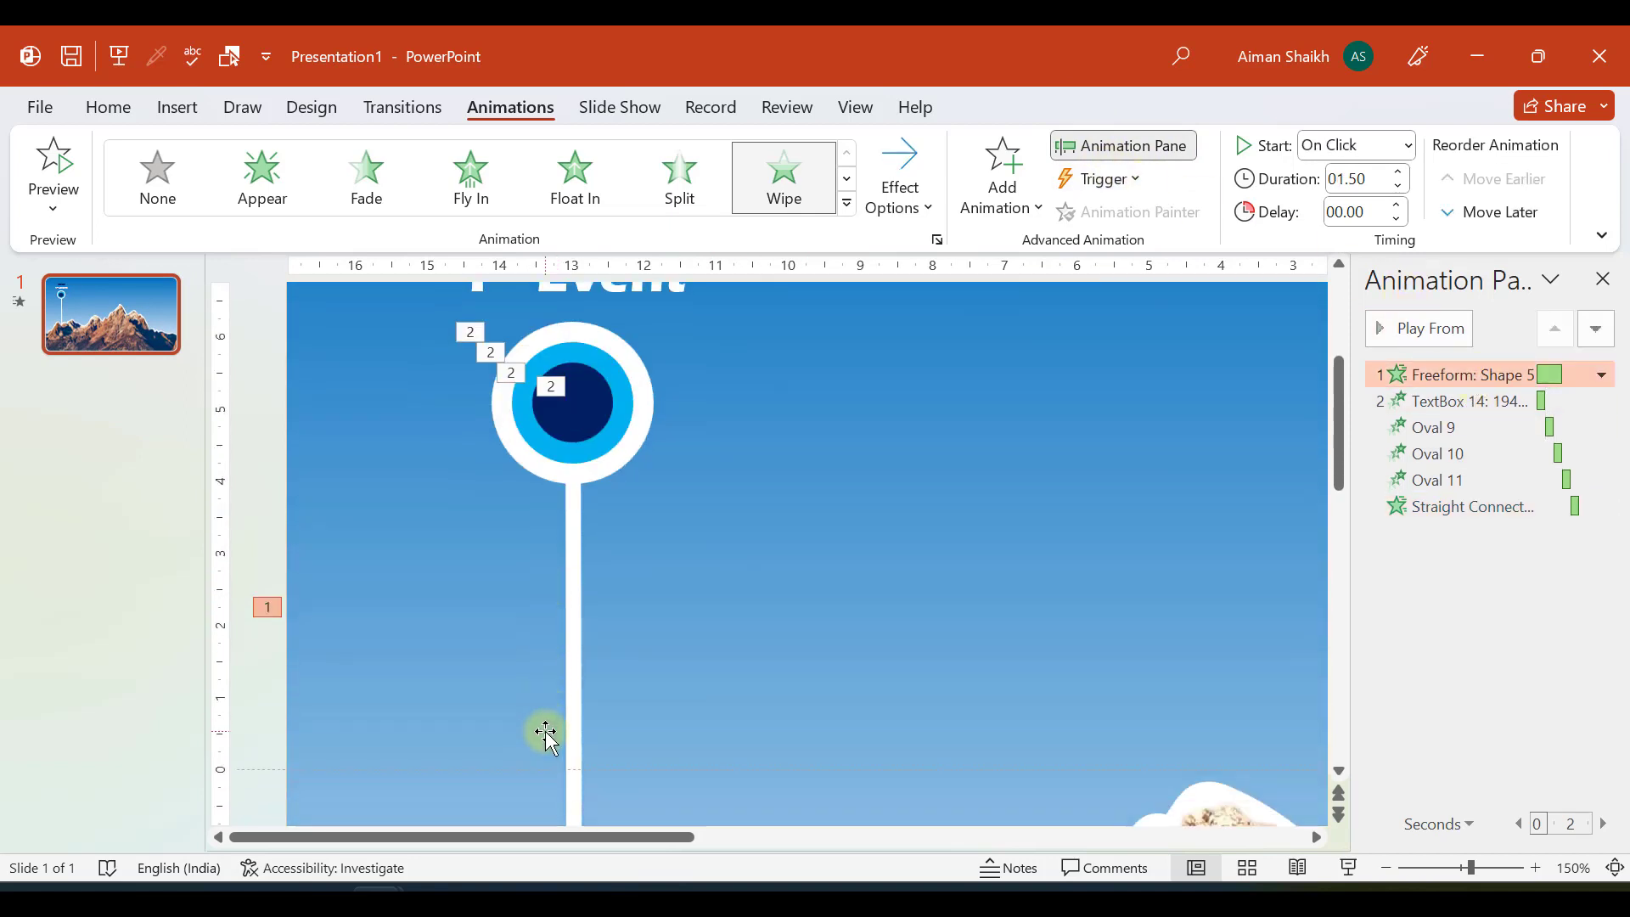
{"action": "scroll", "coordinate": [545, 731], "scroll_direction": "down", "scroll_amount": 3}
{"action": "scroll", "coordinate": [968, 543], "scroll_direction": "up", "scroll_amount": 3}
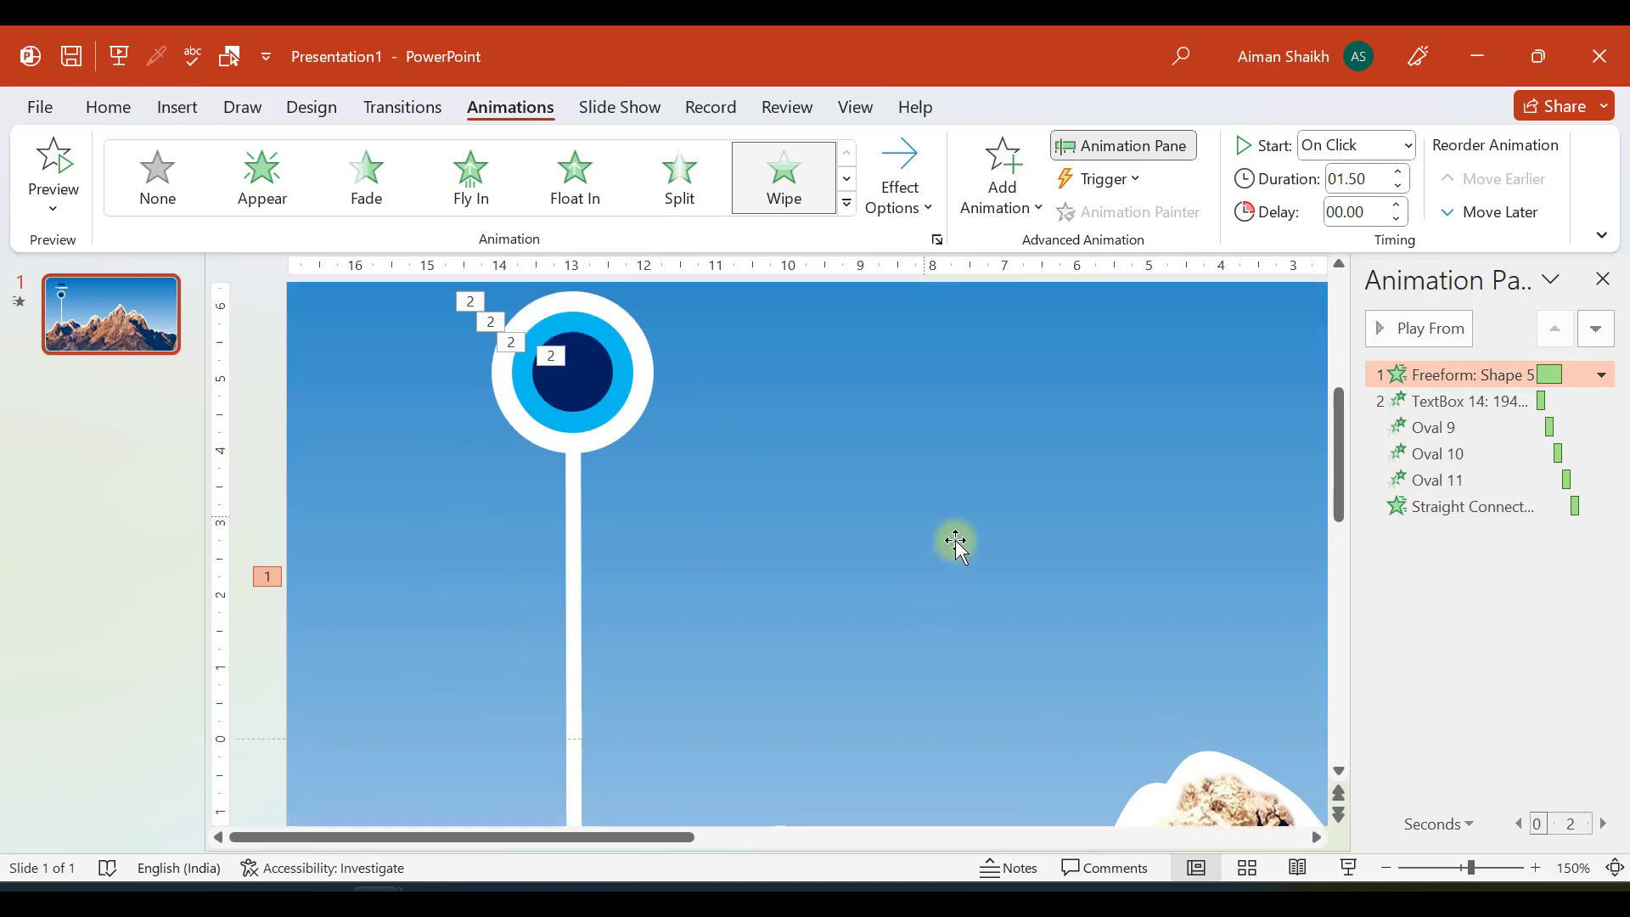
{"action": "scroll", "coordinate": [968, 543], "scroll_direction": "up", "scroll_amount": 3}
Check the TextBox 14, Oval 9, Oval 10, Oval 11 and connector line animation settings
{"action": "left_click", "coordinate": [1500, 398]}
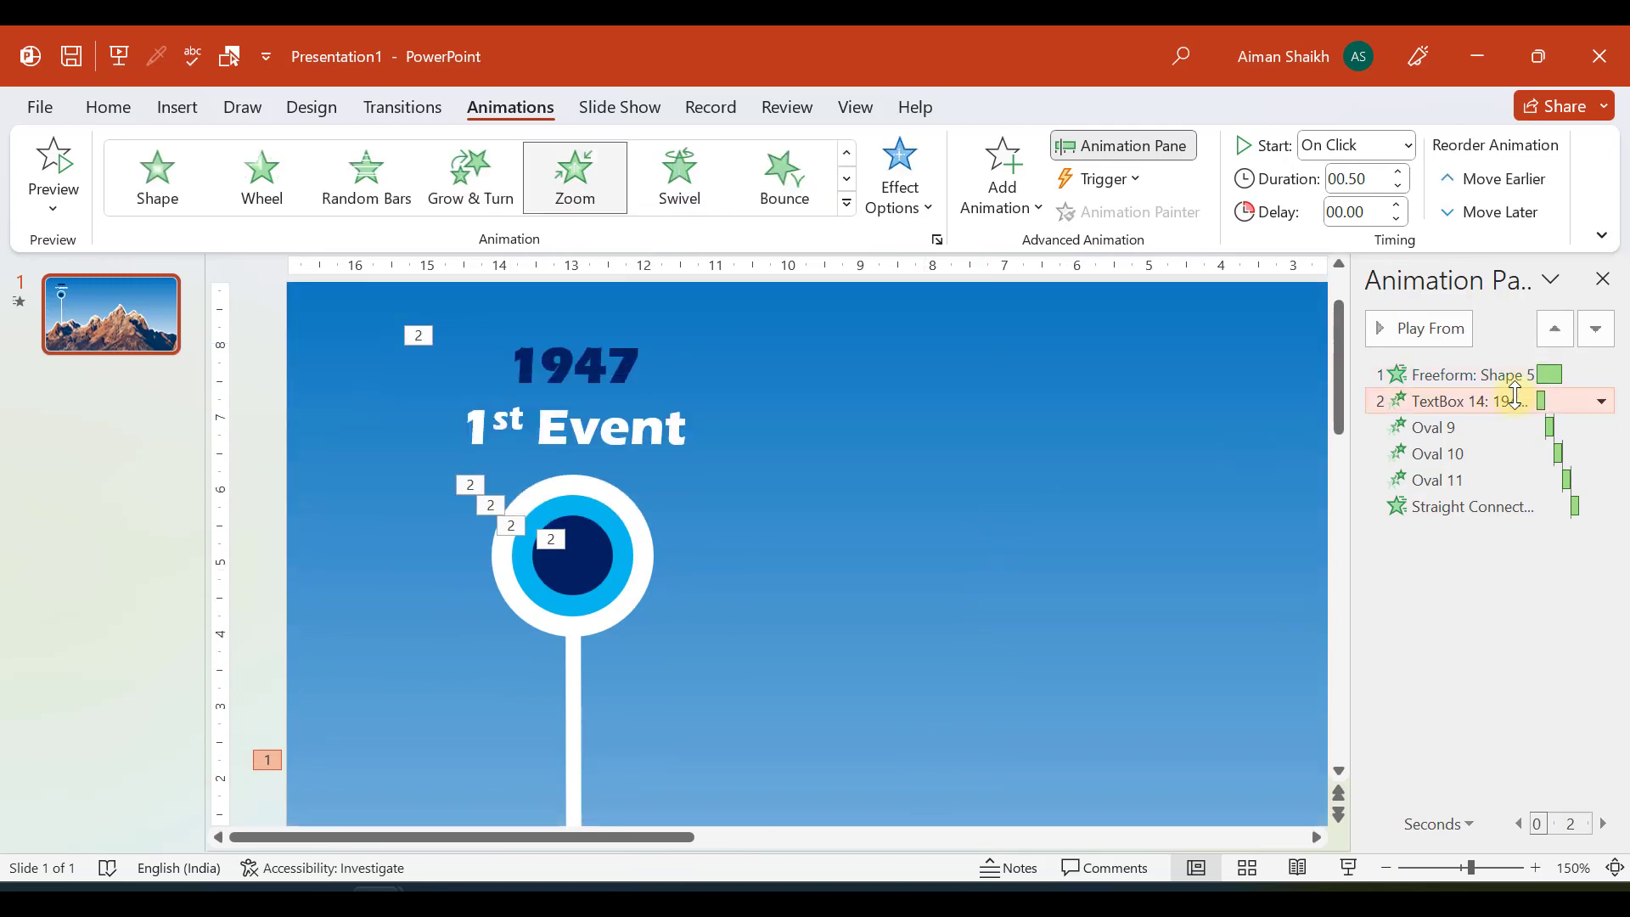
{"action": "left_click", "coordinate": [1416, 429]}
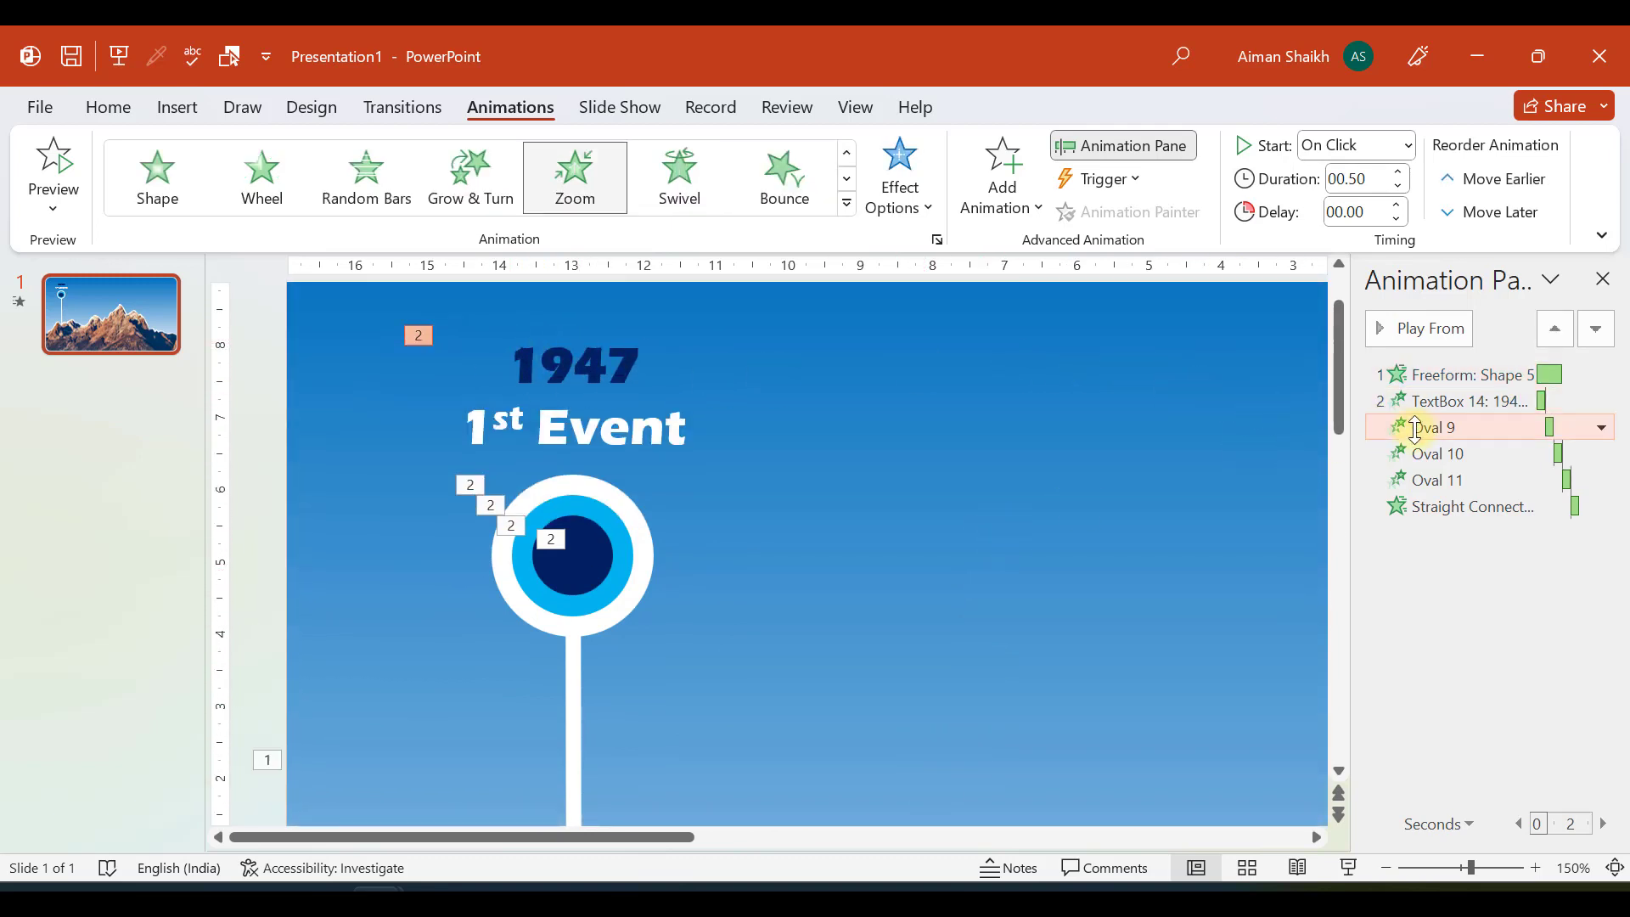
{"action": "left_click", "coordinate": [1440, 454]}
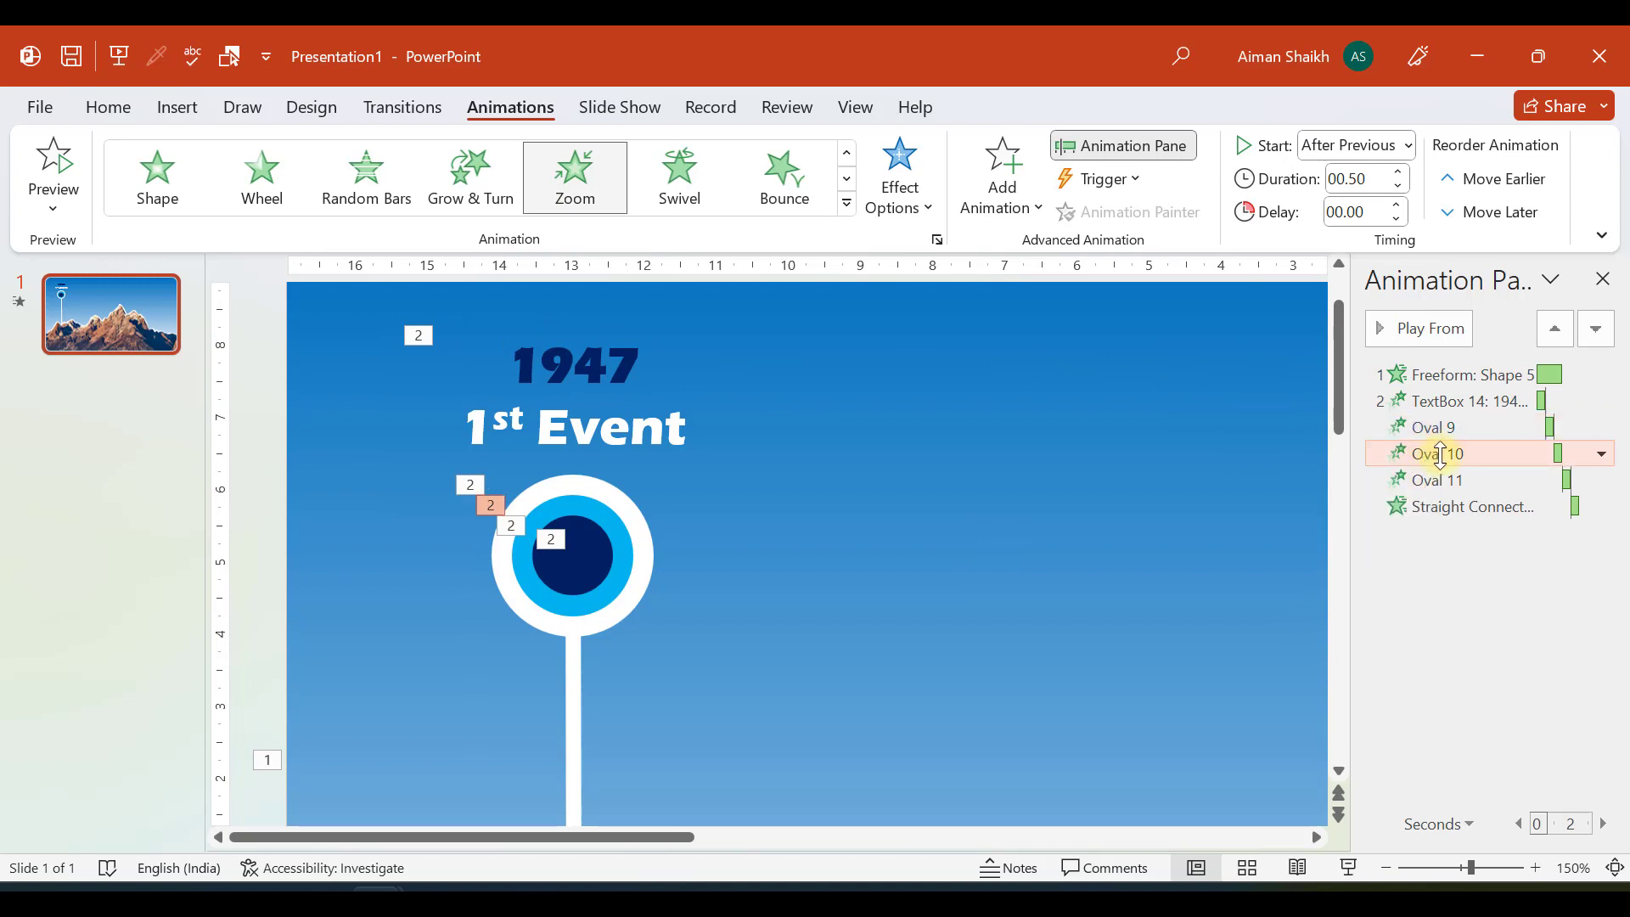
{"action": "left_click", "coordinate": [1440, 482]}
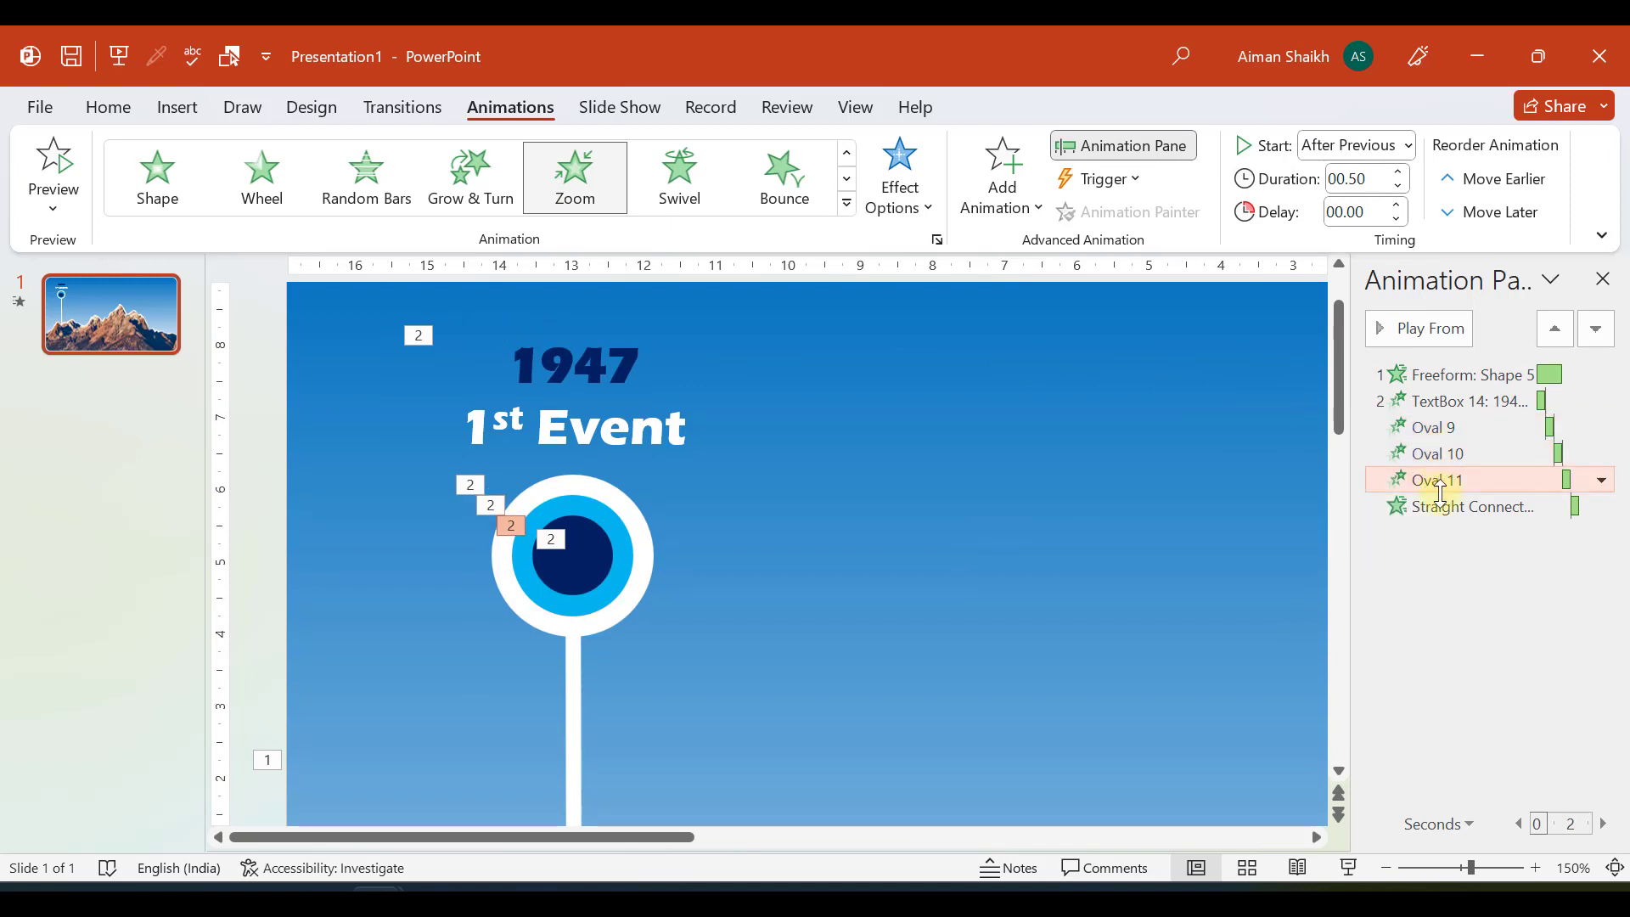
{"action": "left_click", "coordinate": [1440, 506]}
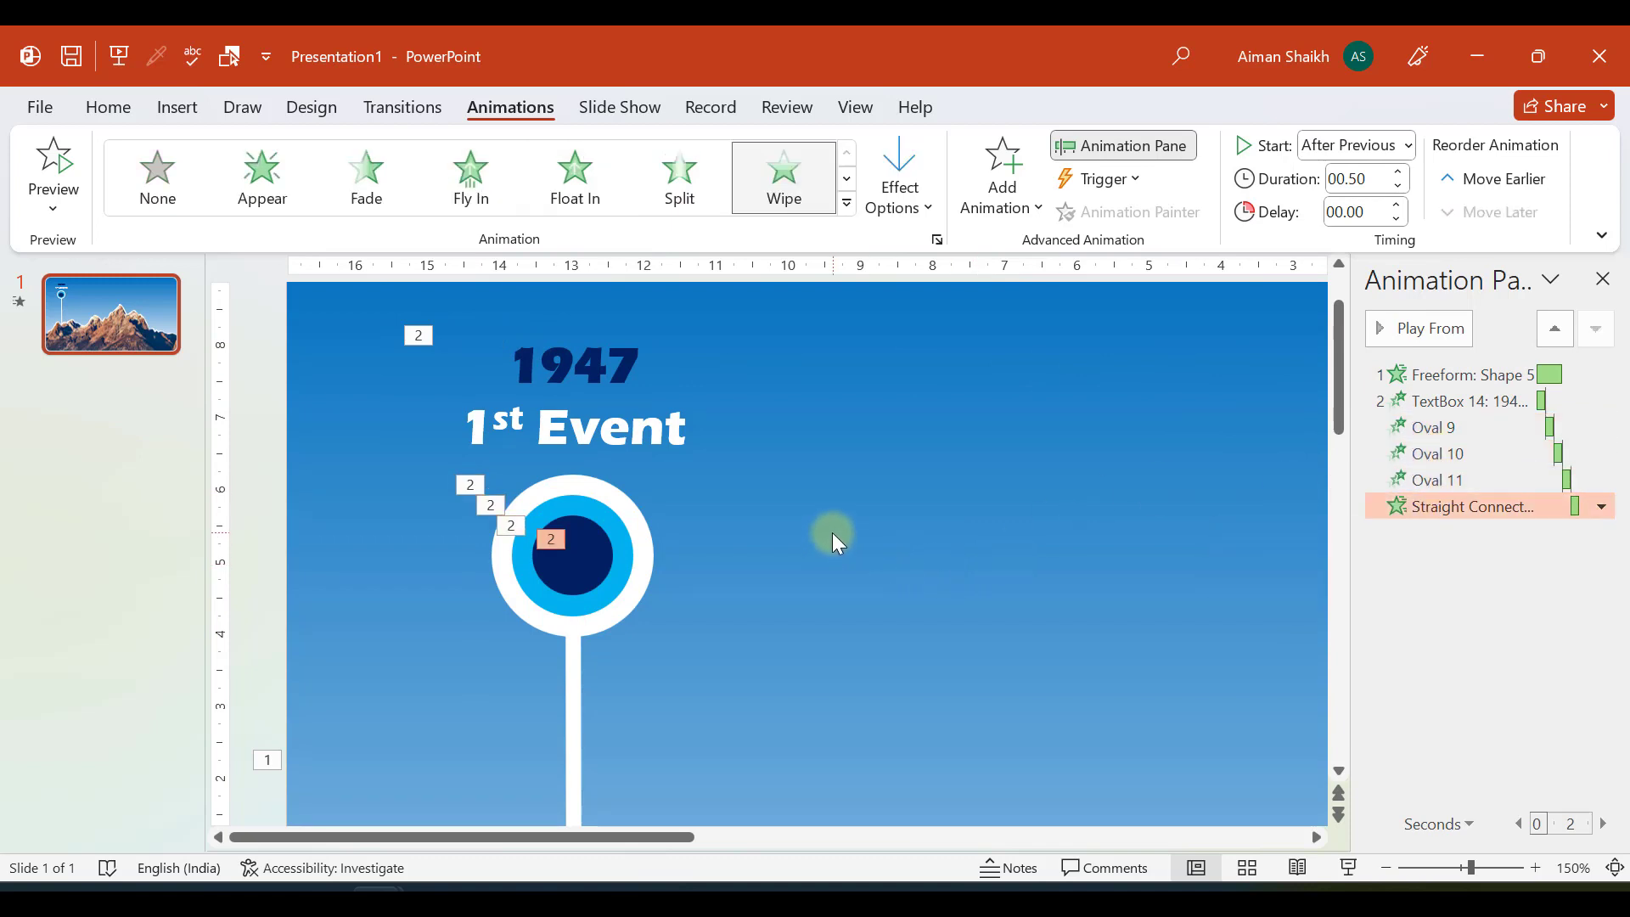
Preview the full ridge and marker animation sequence
{"action": "scroll", "coordinate": [783, 533], "scroll_direction": "down", "scroll_amount": 8, "text": "ctrl"}
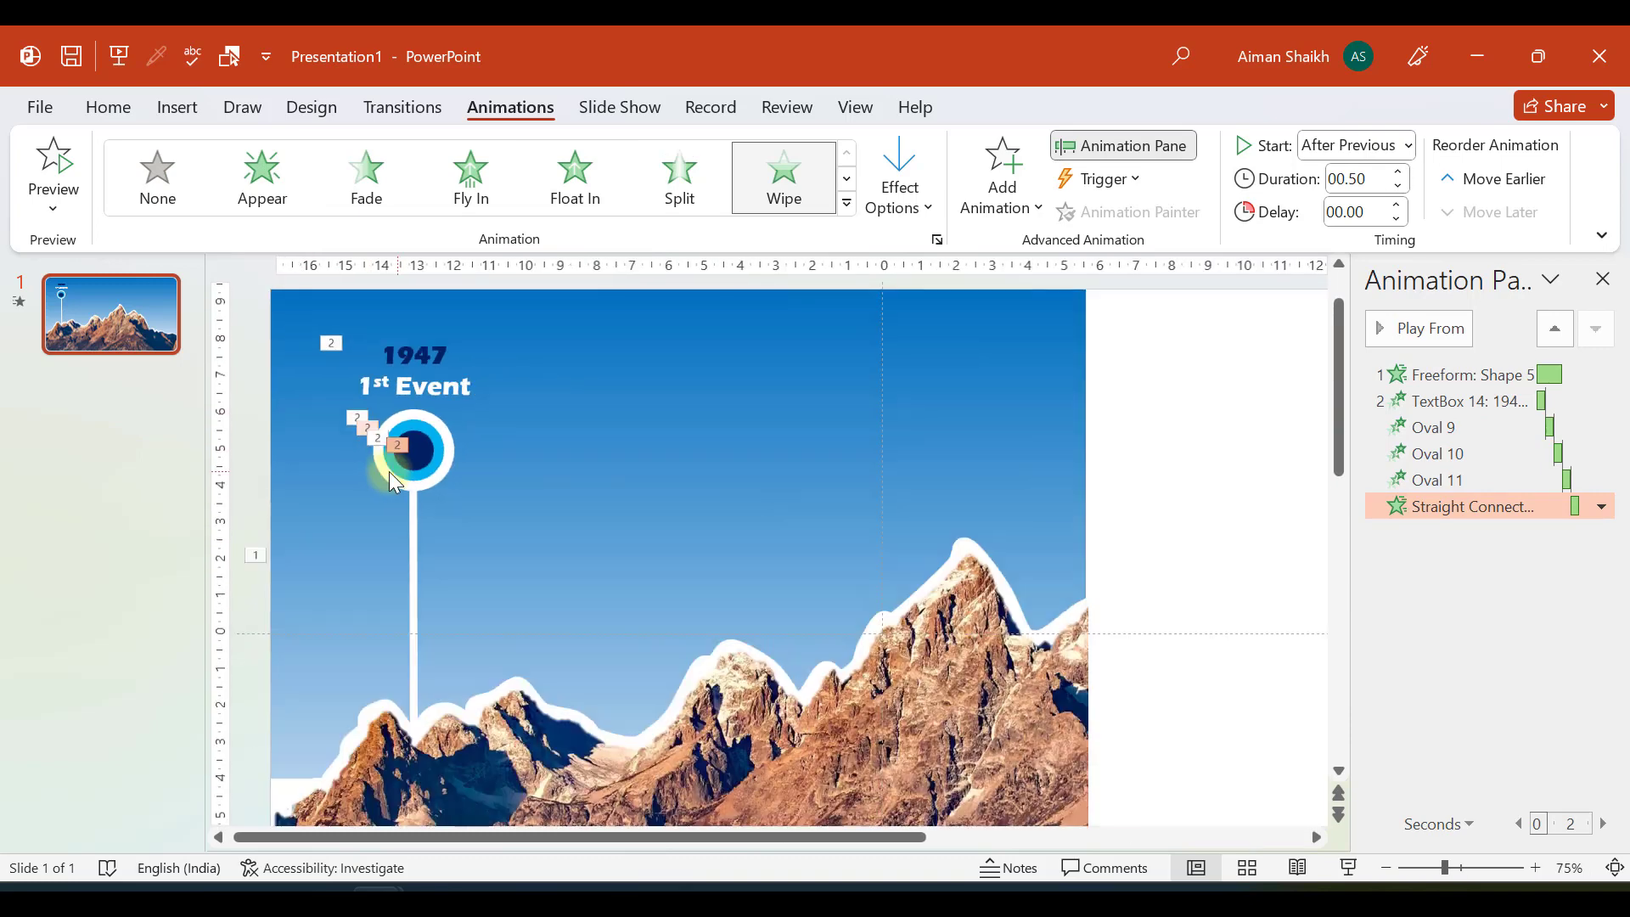
{"action": "scroll", "coordinate": [384, 472], "scroll_direction": "down", "scroll_amount": 1, "text": "ctrl"}
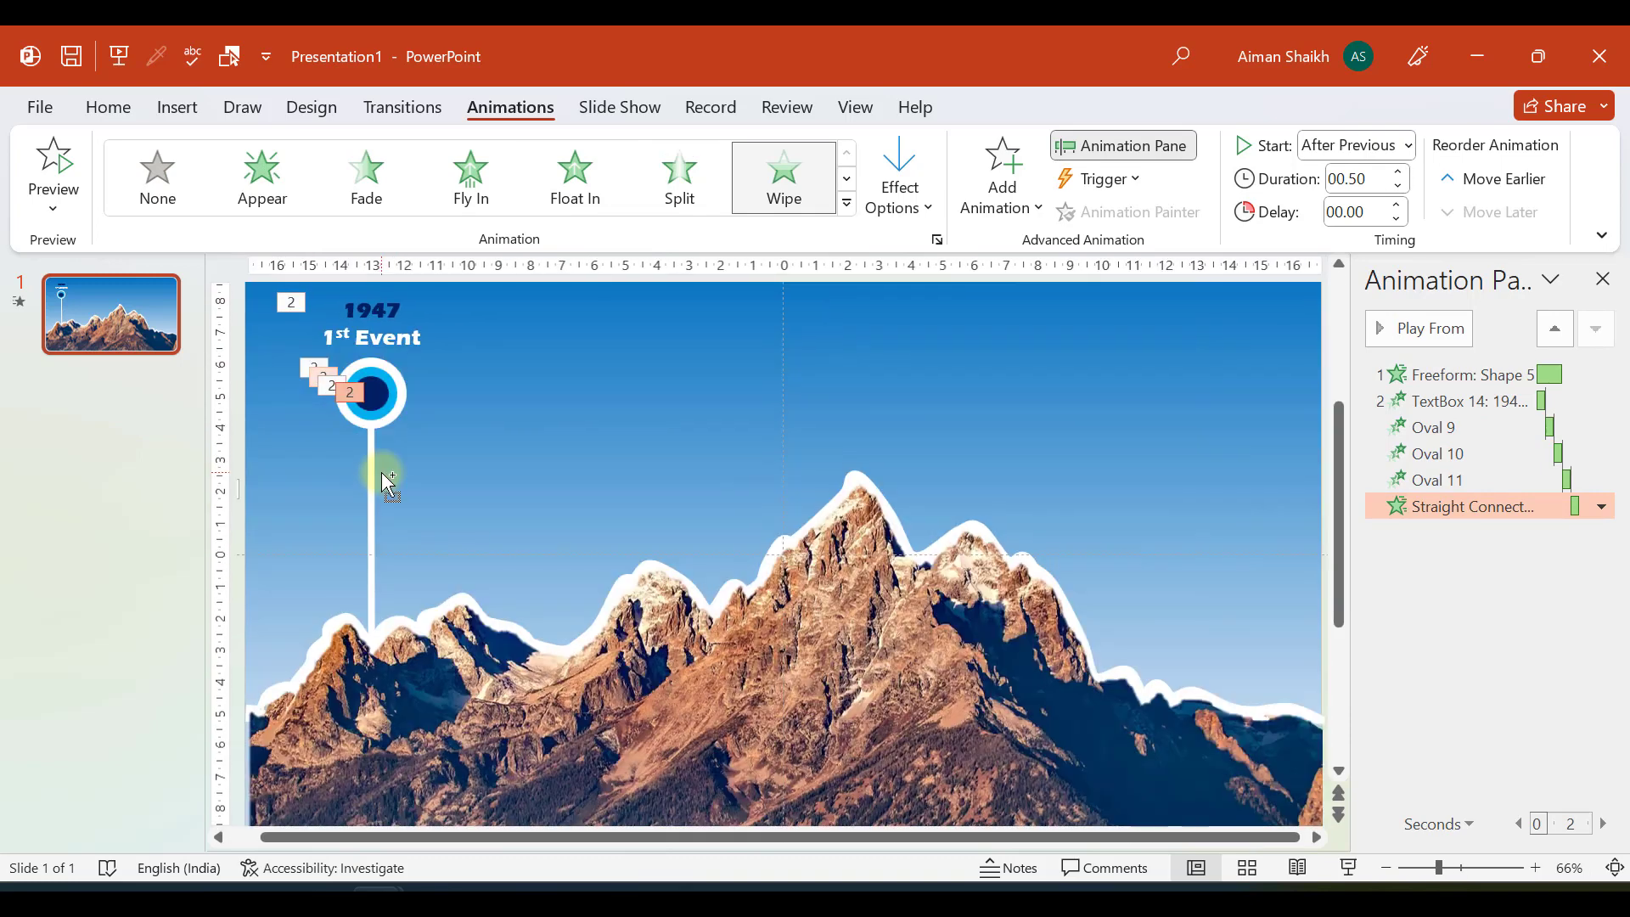
{"action": "left_click", "coordinate": [52, 159]}
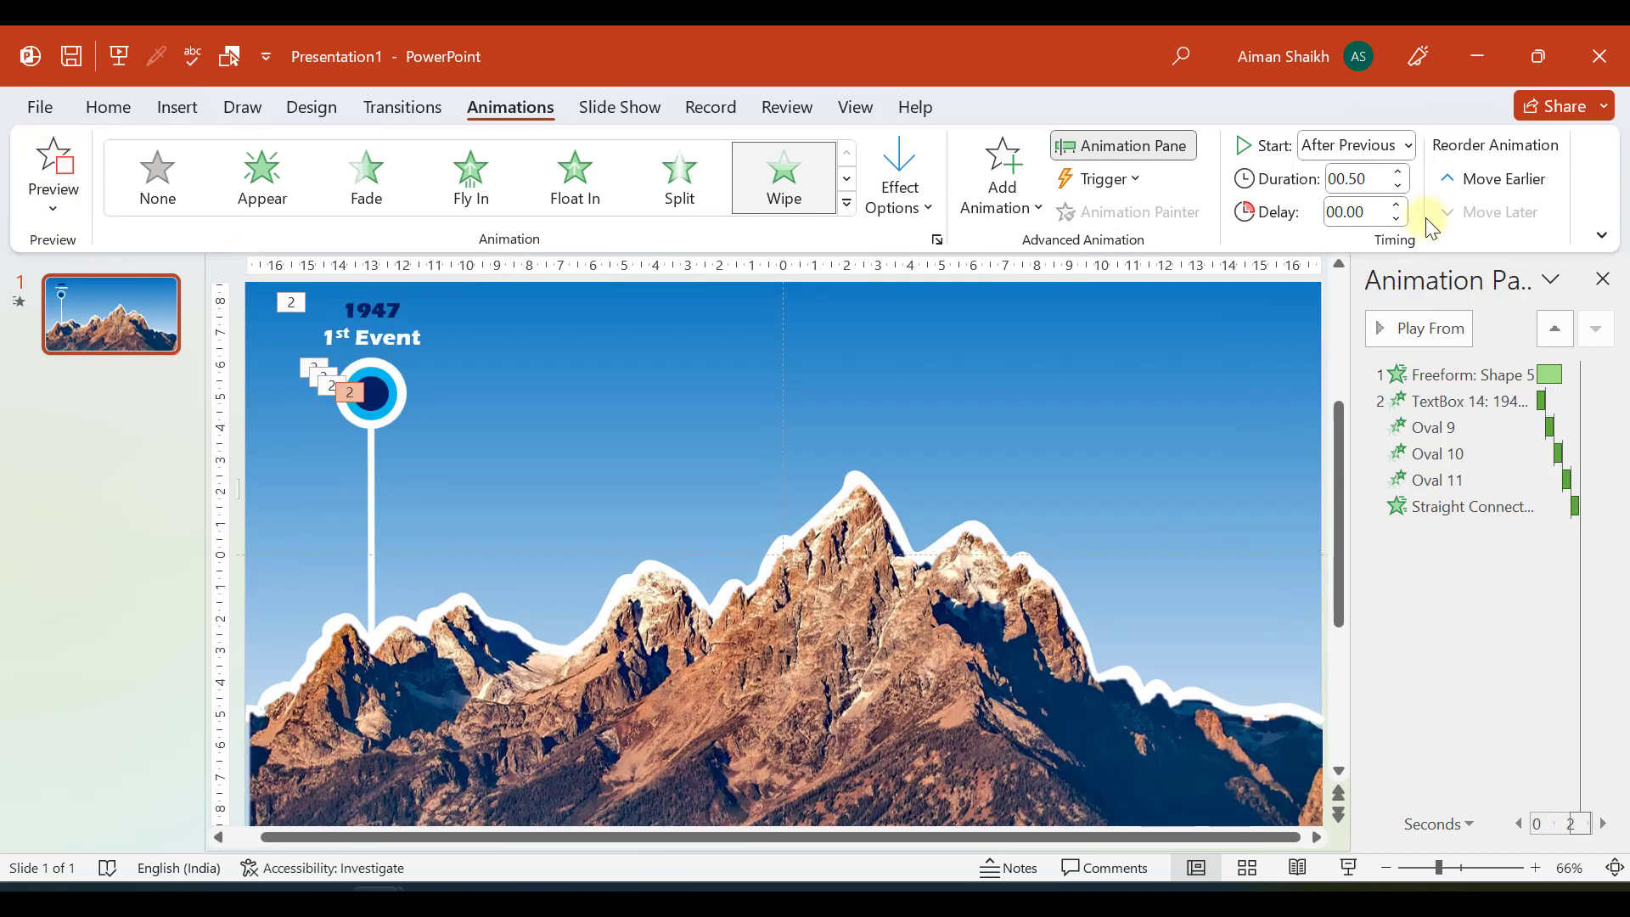
Set Oval 9, 10 and 11 zoom durations to 00.25, preview, then close the Animation Pane
{"action": "left_click", "coordinate": [1441, 427]}
{"action": "left_click", "coordinate": [1435, 478], "text": "shift"}
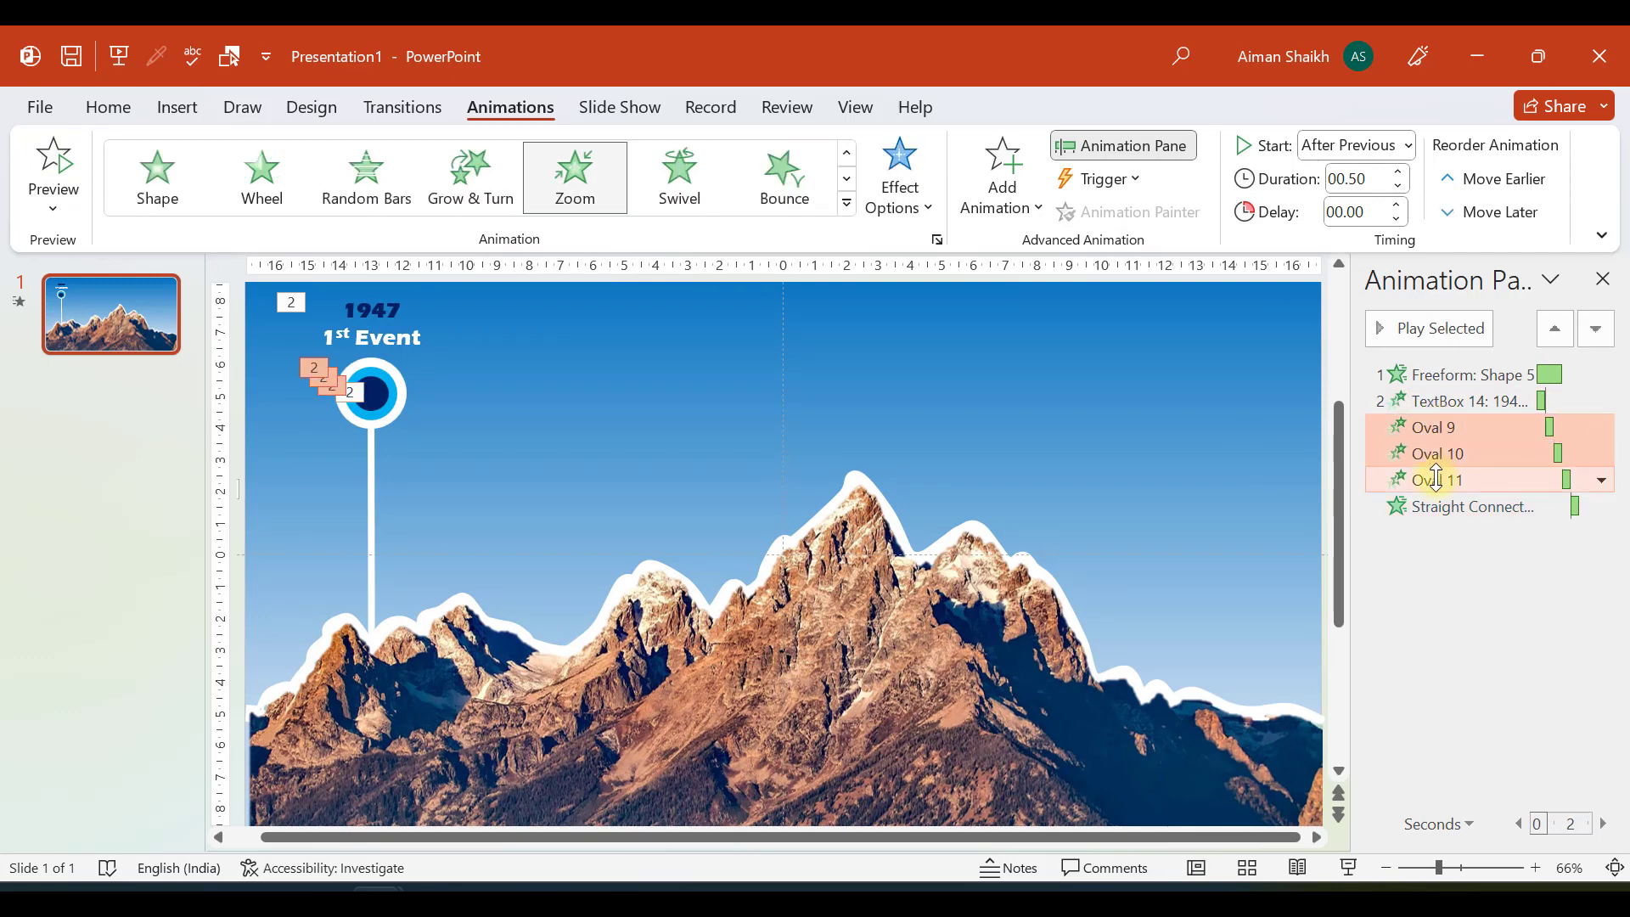
{"action": "left_click", "coordinate": [1397, 186]}
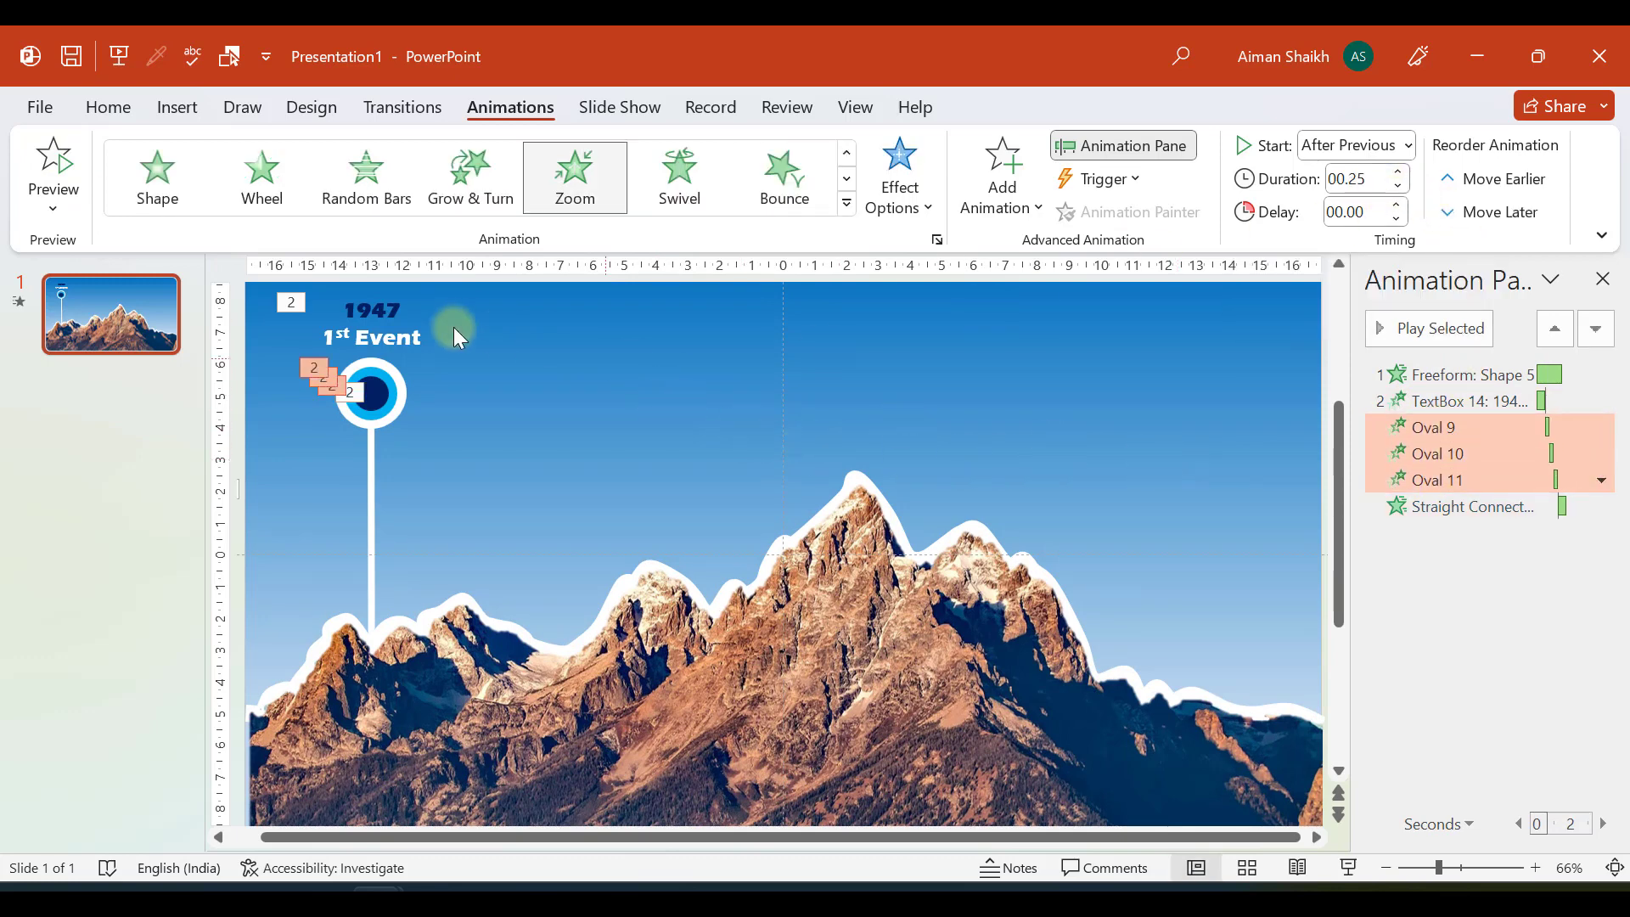
{"action": "left_click", "coordinate": [56, 163]}
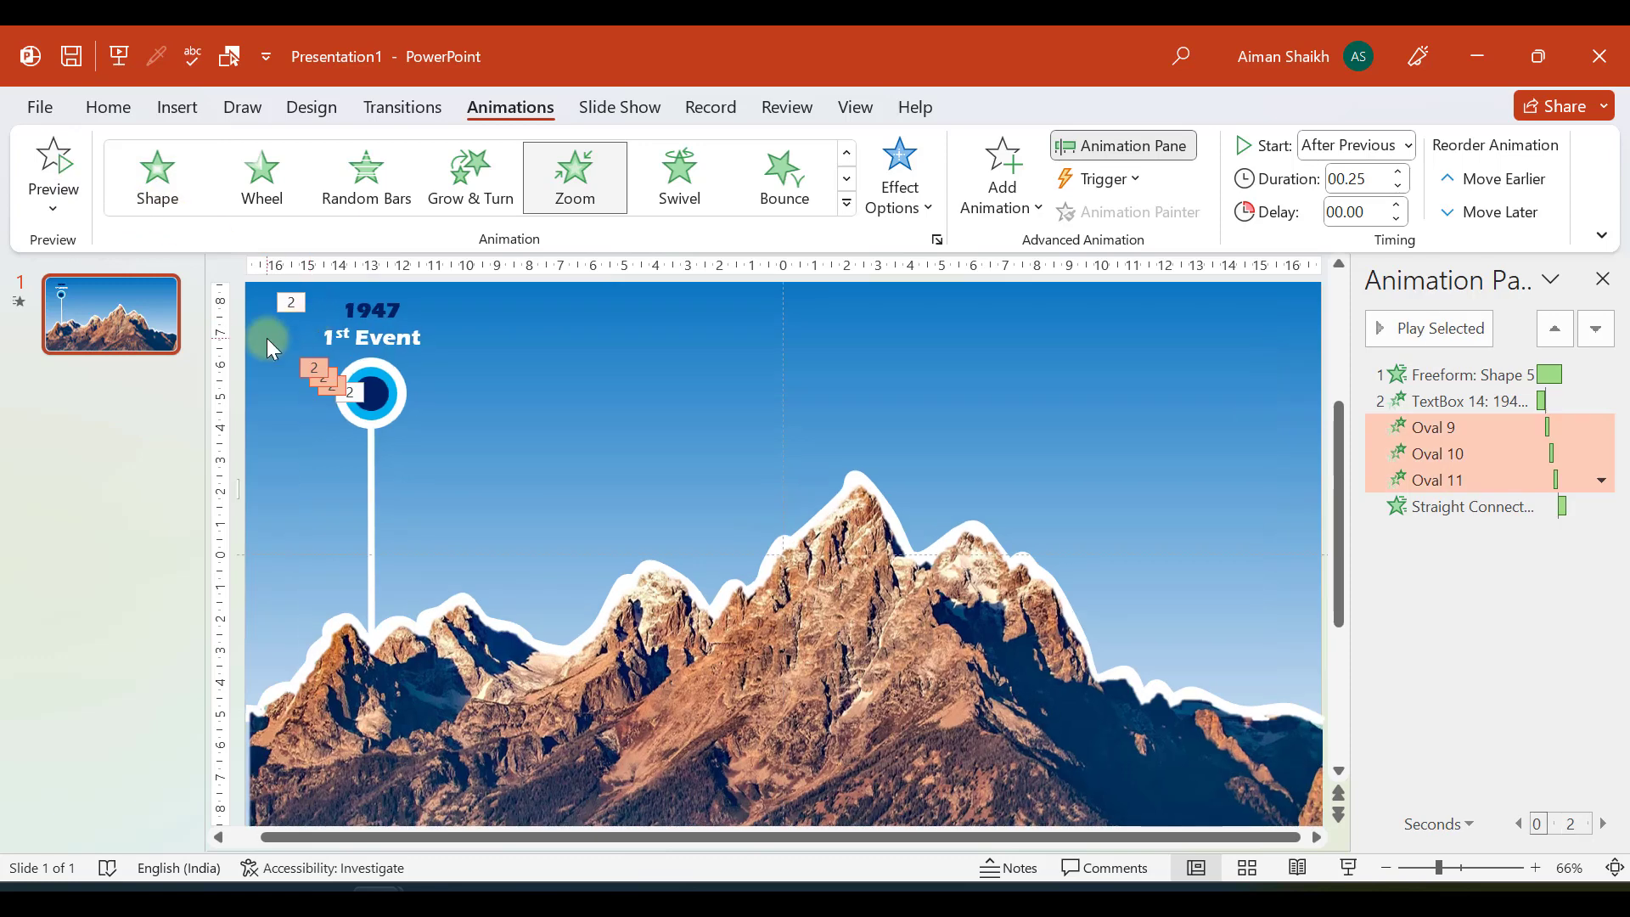
{"action": "left_click", "coordinate": [1603, 280]}
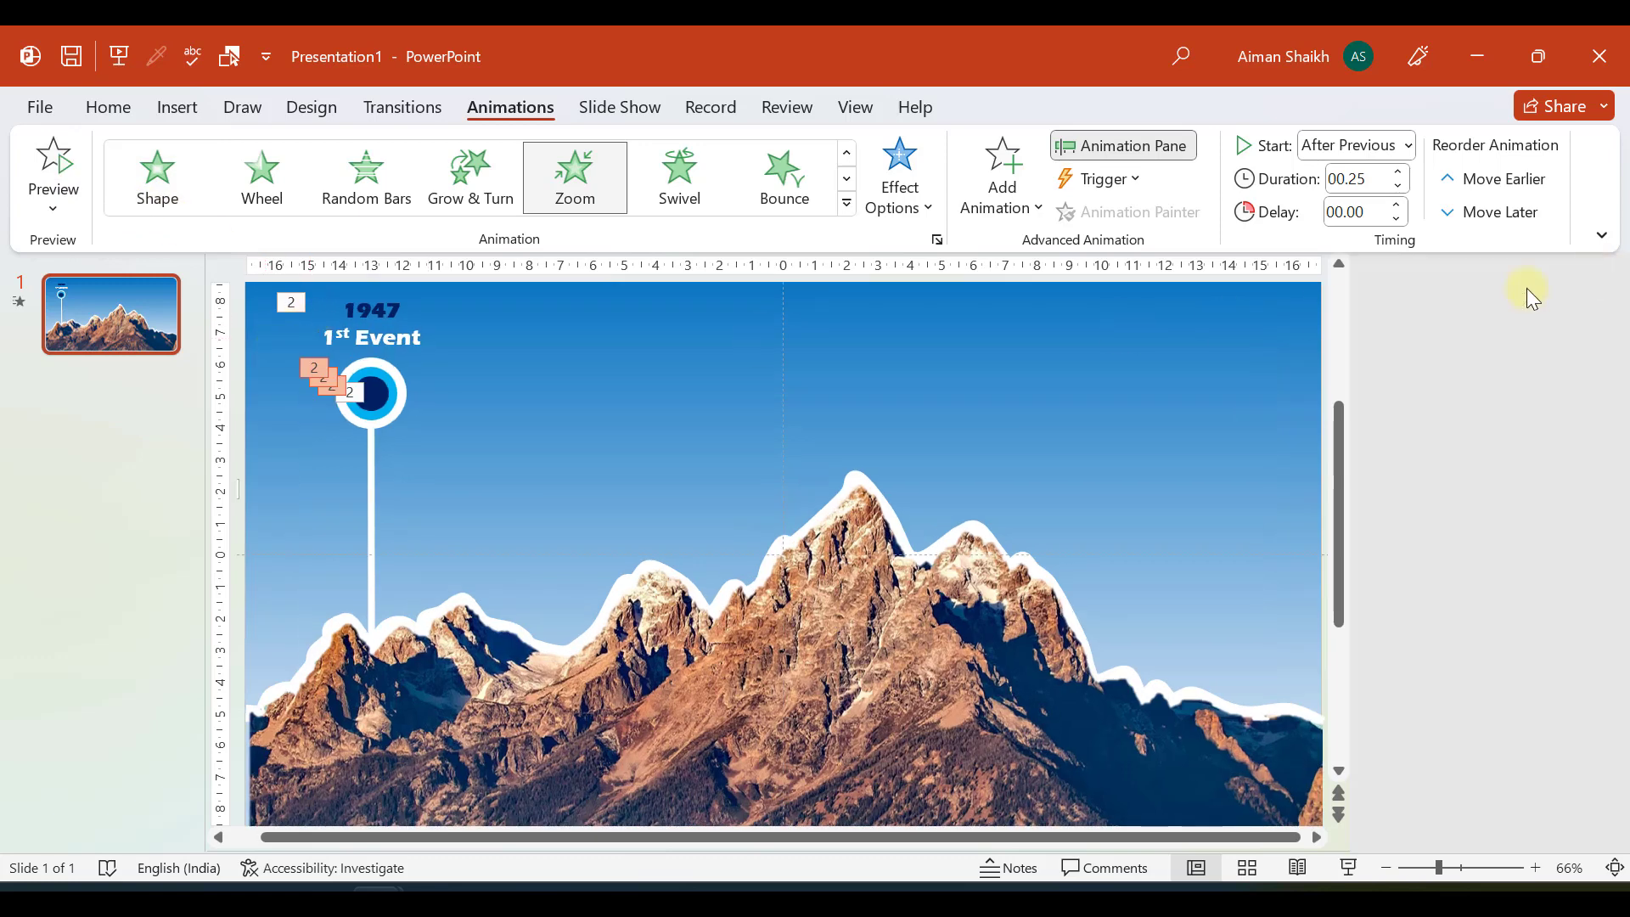
{"action": "left_click", "coordinate": [283, 324]}
Duplicate the 1947 marker with Ctrl+D and place the copy to its right
{"action": "scroll", "coordinate": [354, 391], "scroll_direction": "down", "scroll_amount": 2}
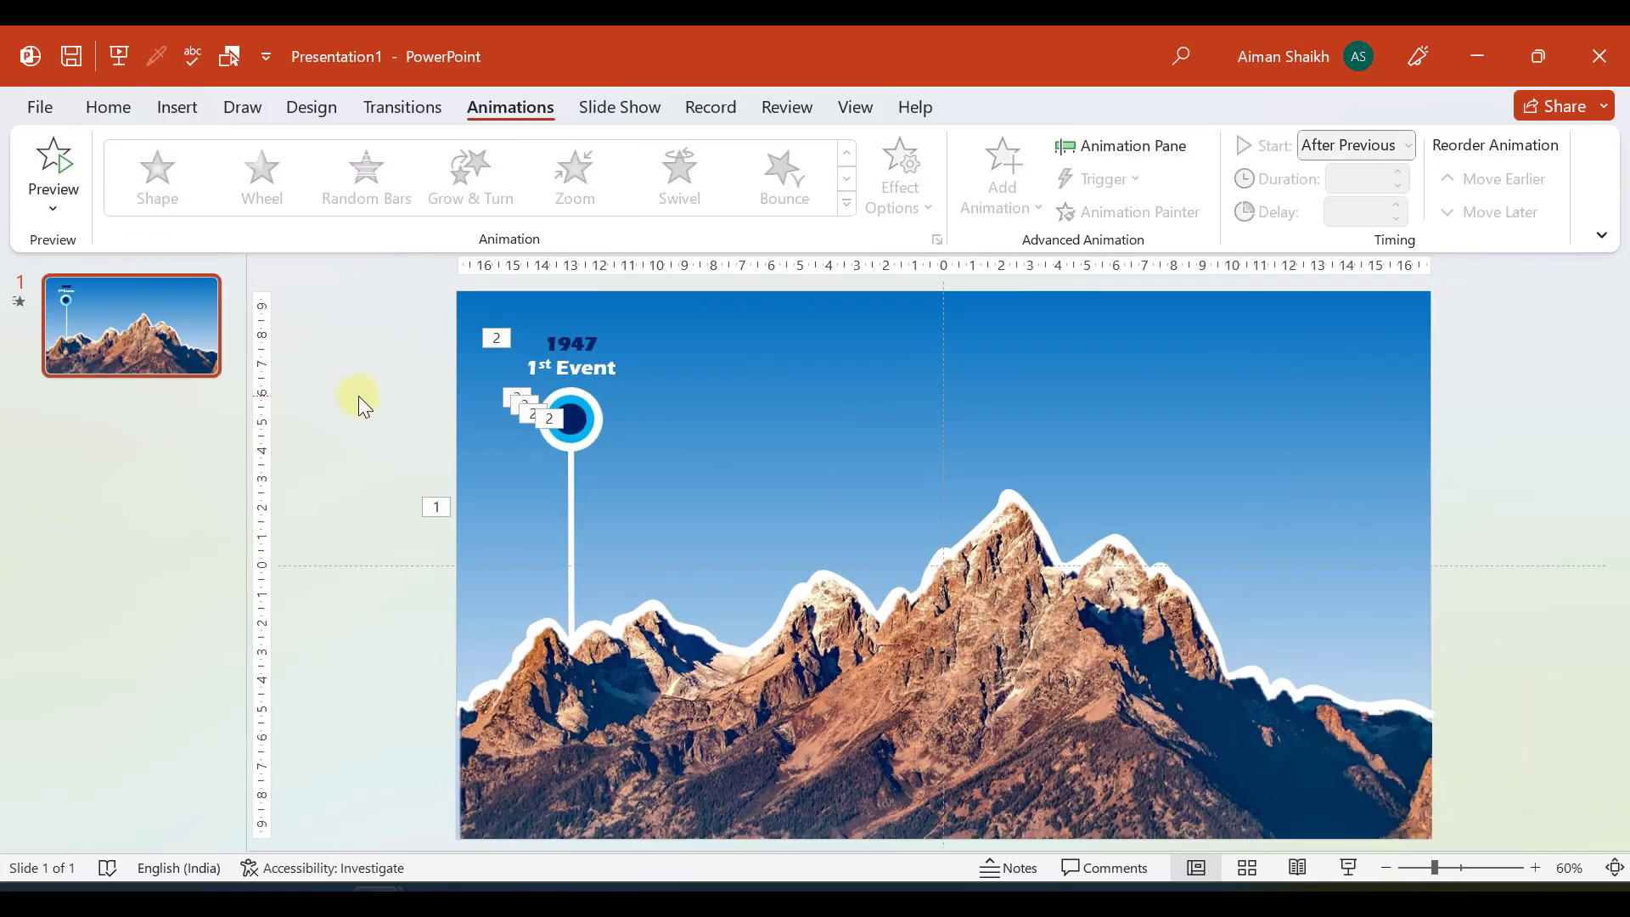
{"action": "left_click_drag", "start_coordinate": [518, 297], "coordinate": [731, 704]}
{"action": "key", "text": "ctrl+d"}
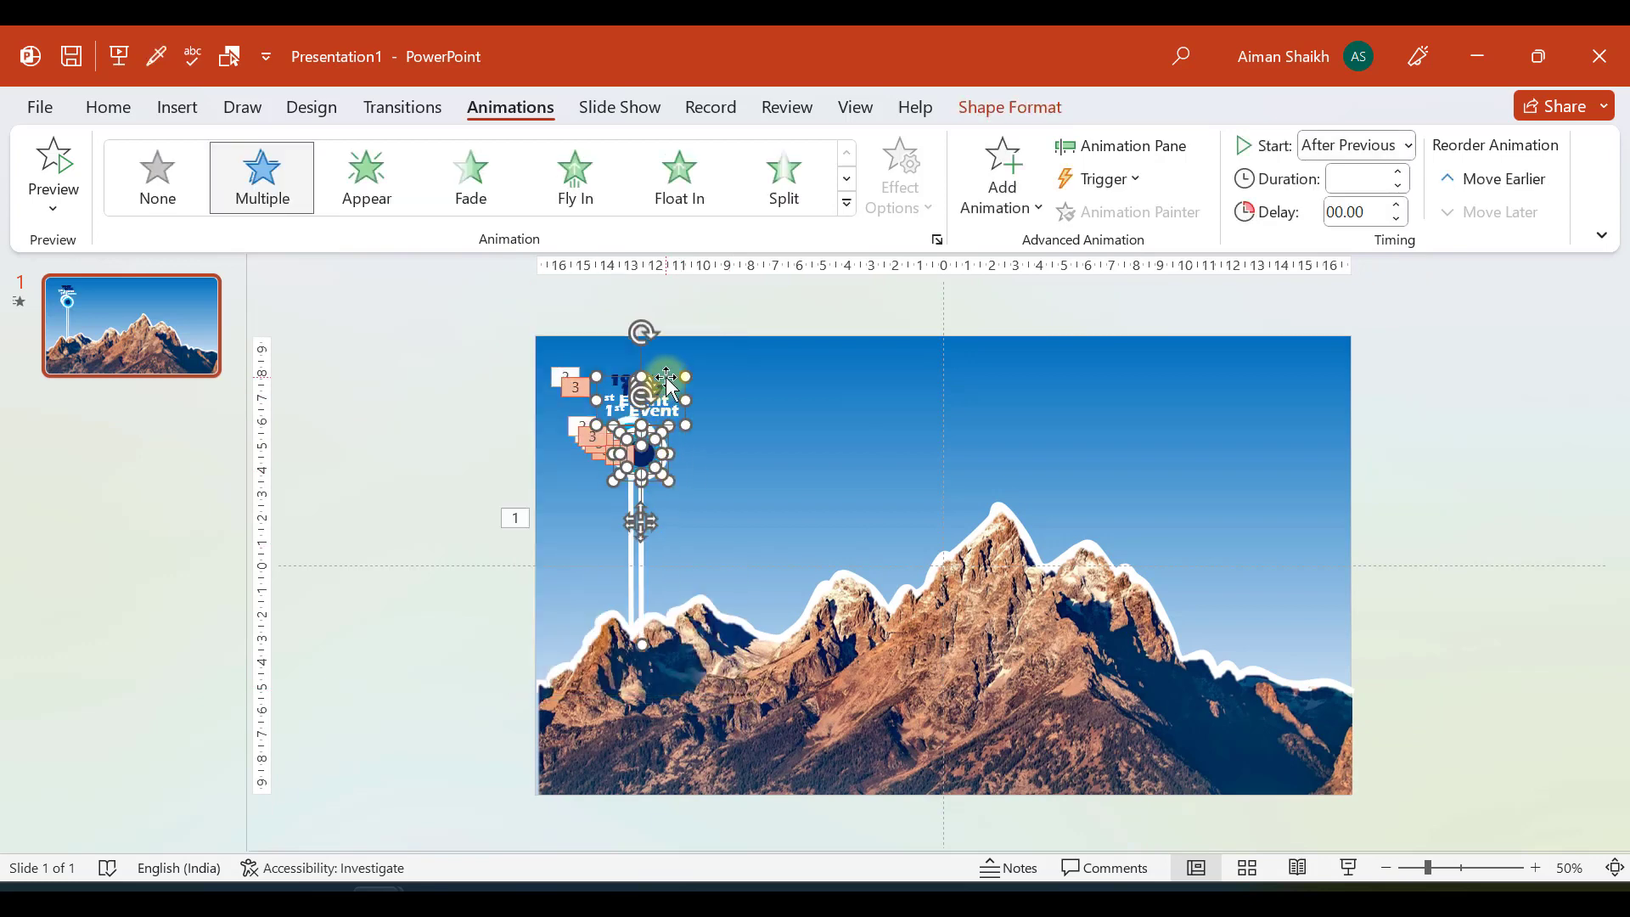
{"action": "left_click_drag", "start_coordinate": [667, 379], "coordinate": [778, 368]}
{"action": "left_click", "coordinate": [598, 461]}
Change the copied marker's year from 1947 to 1961
{"action": "scroll", "coordinate": [725, 447], "scroll_direction": "up", "scroll_amount": 3, "text": "ctrl"}
{"action": "scroll", "coordinate": [728, 494], "scroll_direction": "up", "scroll_amount": 1}
{"action": "left_click", "coordinate": [684, 353]}
{"action": "left_click_drag", "start_coordinate": [684, 353], "coordinate": [661, 355]}
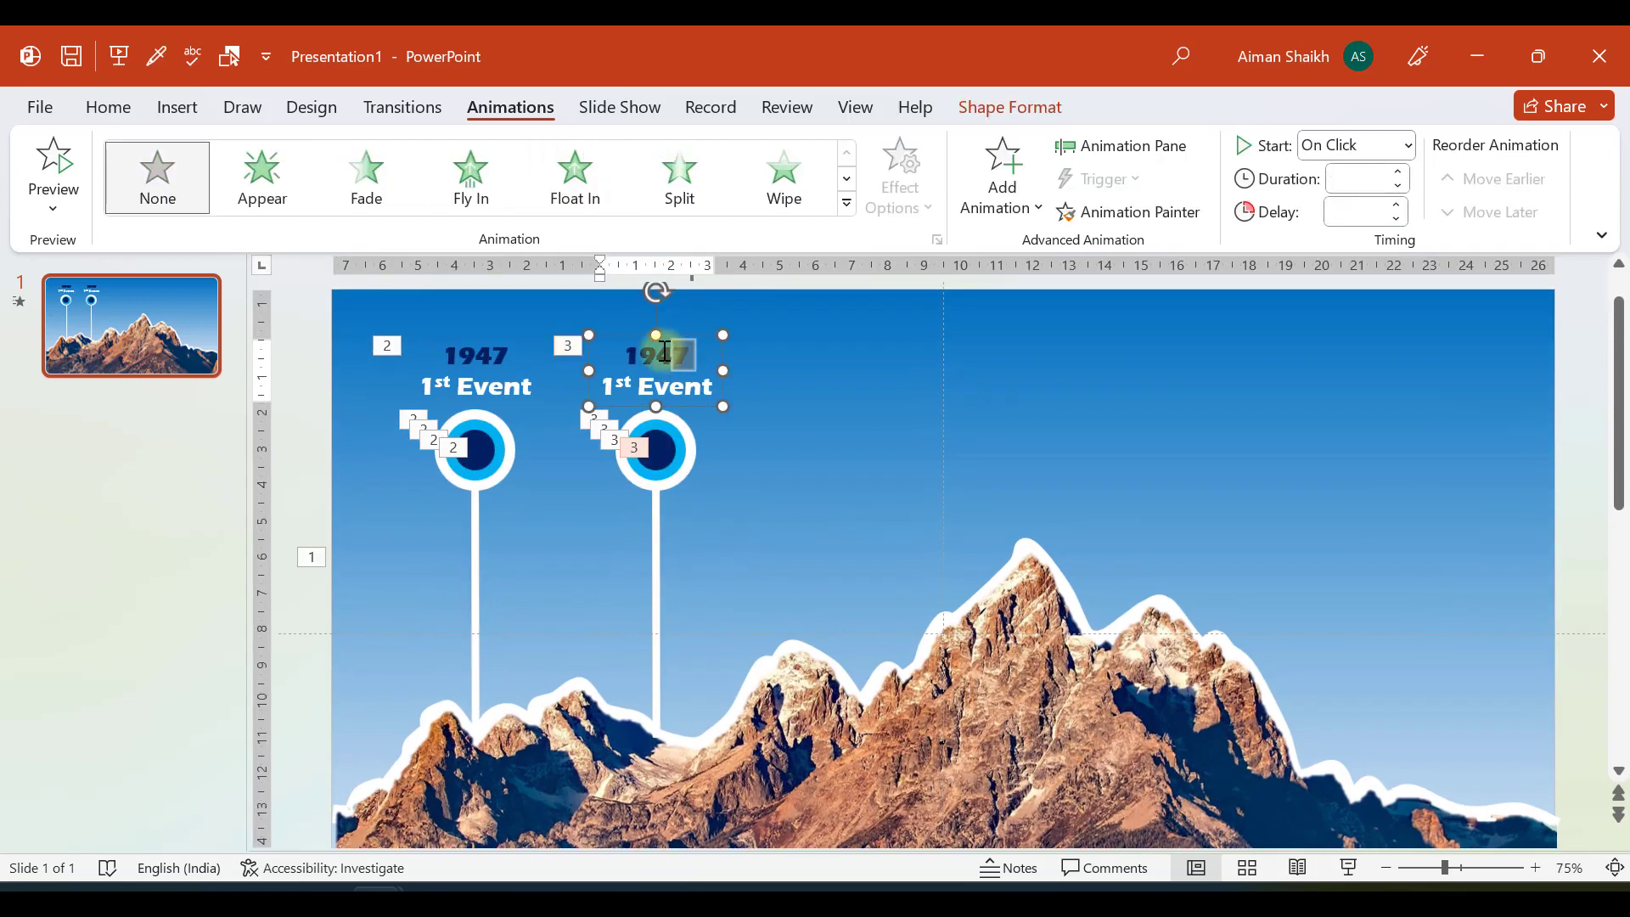
{"action": "key", "text": "BackSpace"}
{"action": "type", "text": "61"}
{"action": "key", "text": "Escape"}
{"action": "key", "text": "Escape"}
Replace the copy's '1st' label with '2nd' so it reads 2nd Event
{"action": "double_click", "coordinate": [623, 382]}
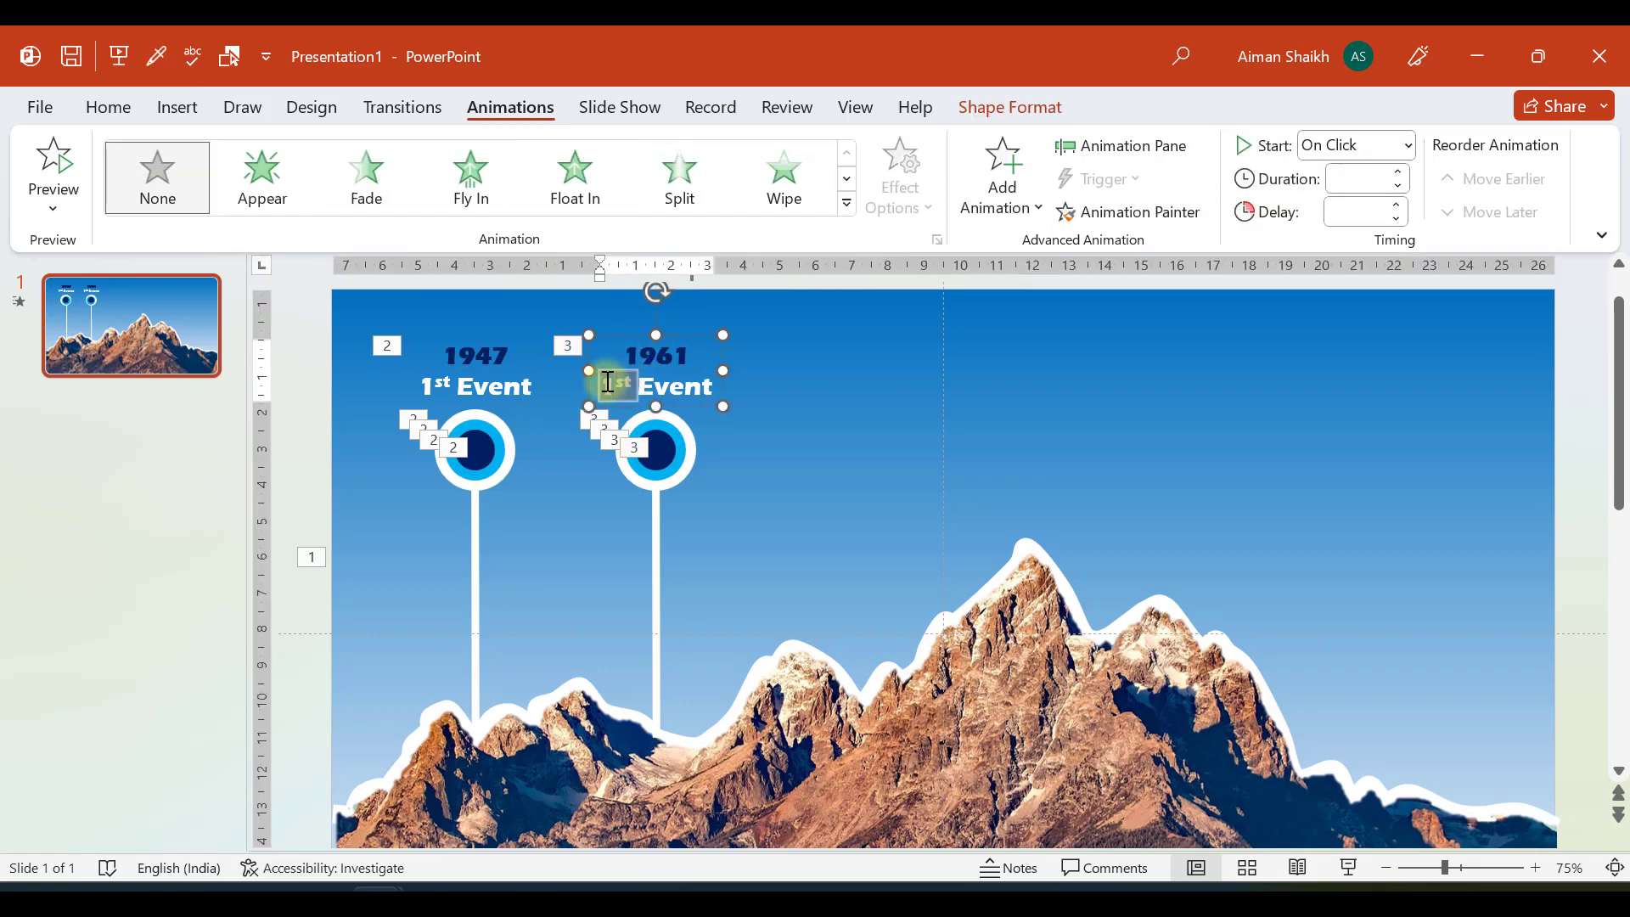
{"action": "type", "text": "2nd"}
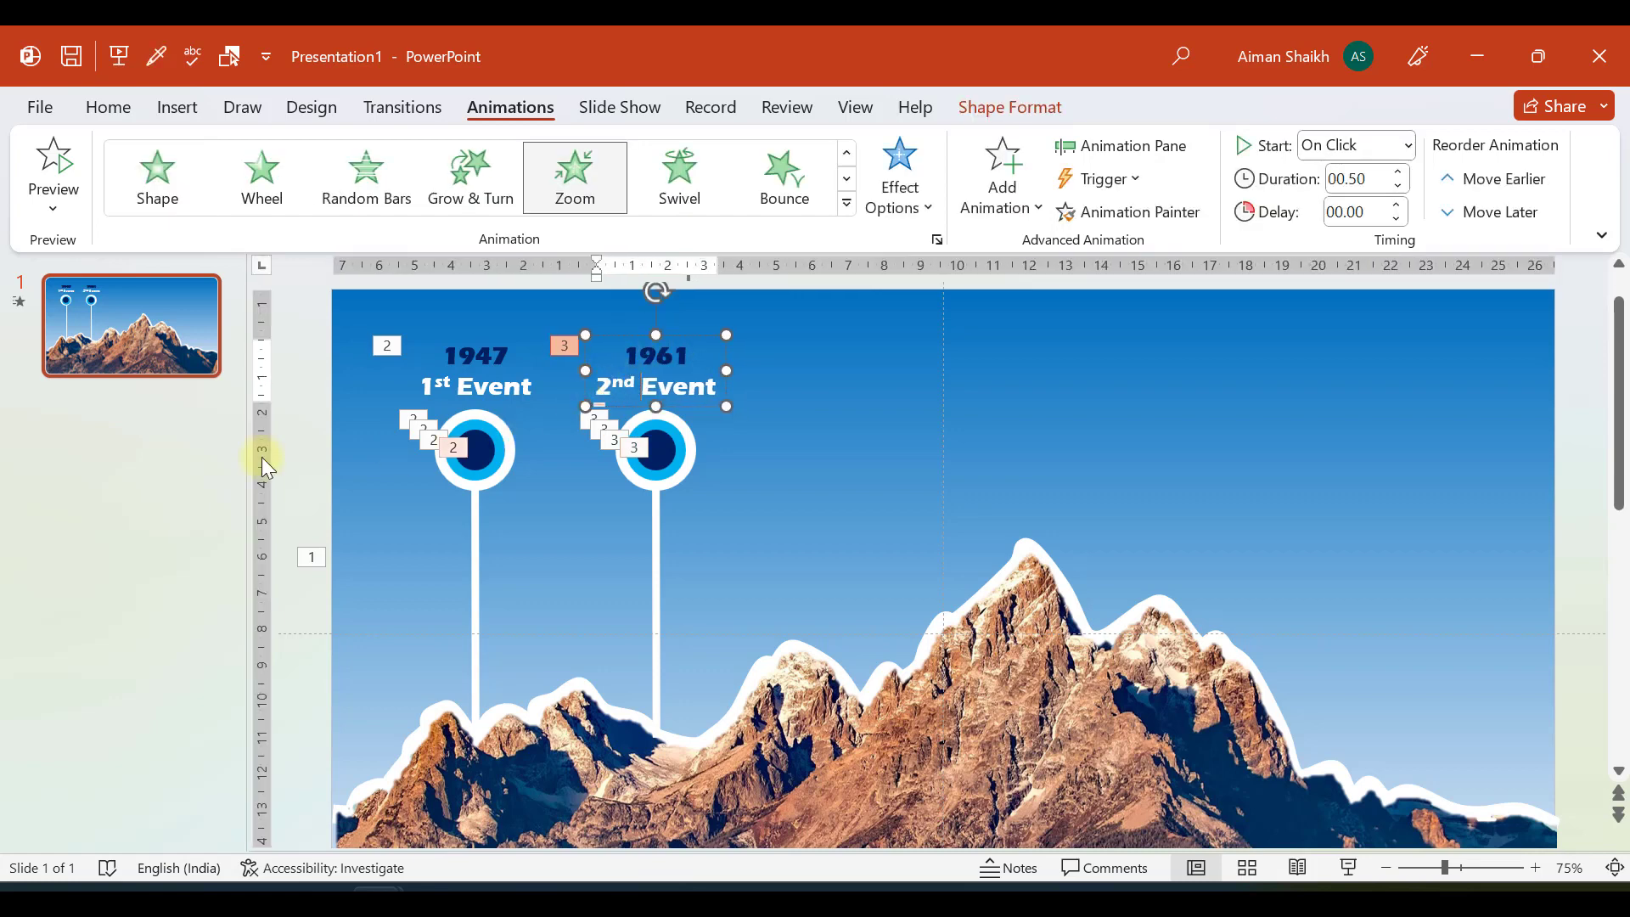
{"action": "left_click", "coordinate": [314, 378]}
{"action": "left_click", "coordinate": [695, 379]}
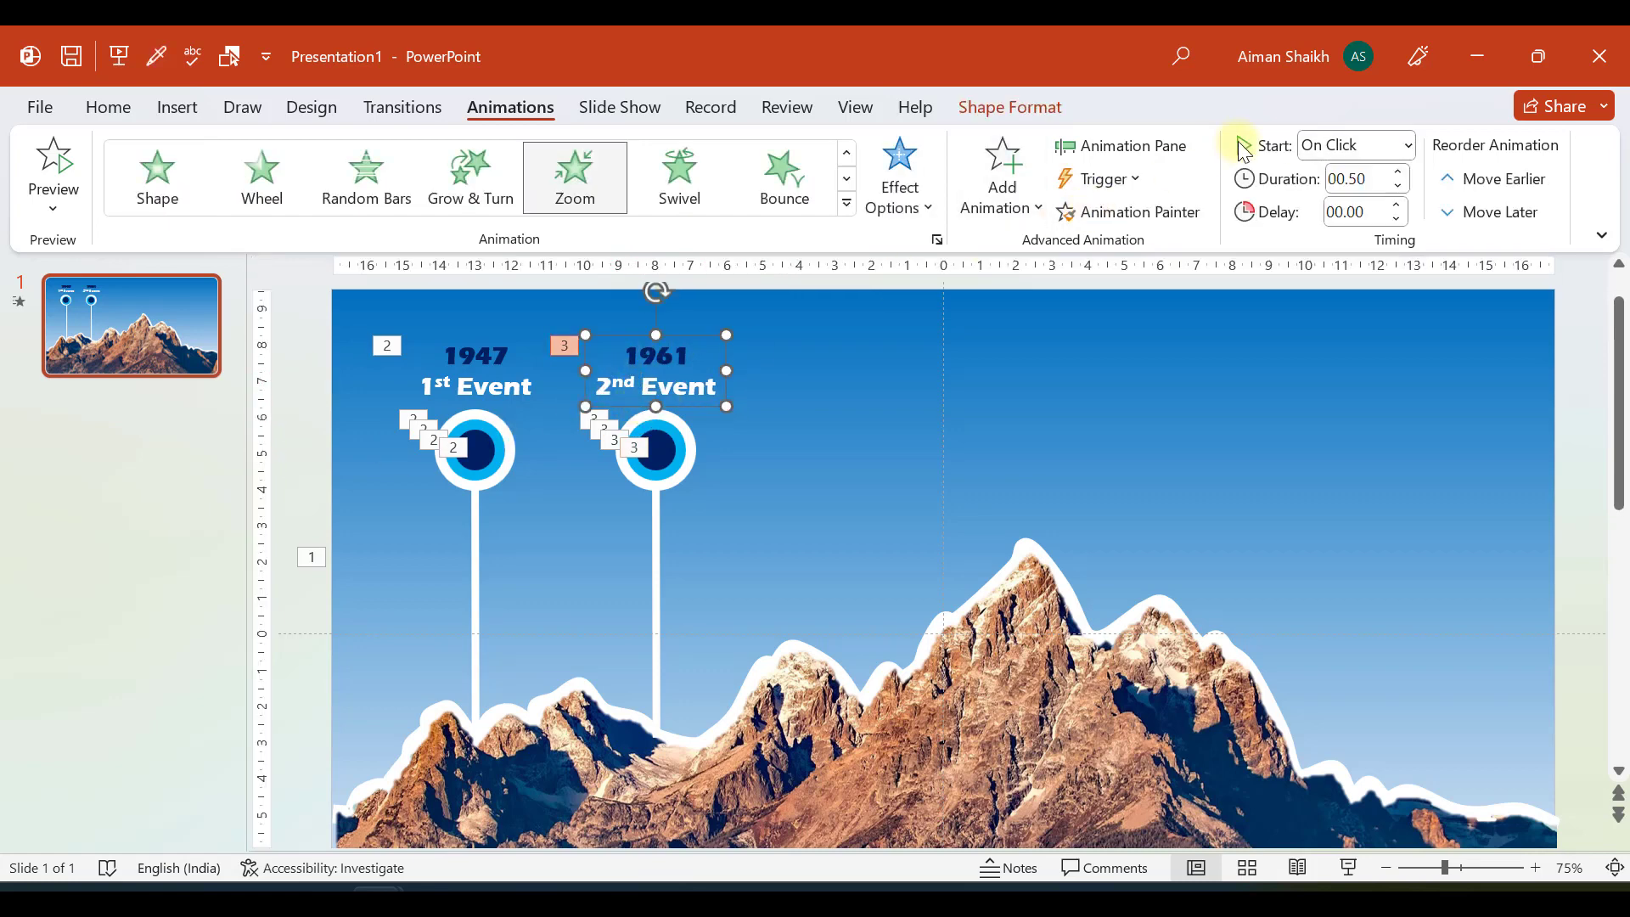
{"action": "left_click", "coordinate": [1120, 145]}
Select the second marker's TextBox animation and preview the two-marker sequence
{"action": "left_click", "coordinate": [1488, 746]}
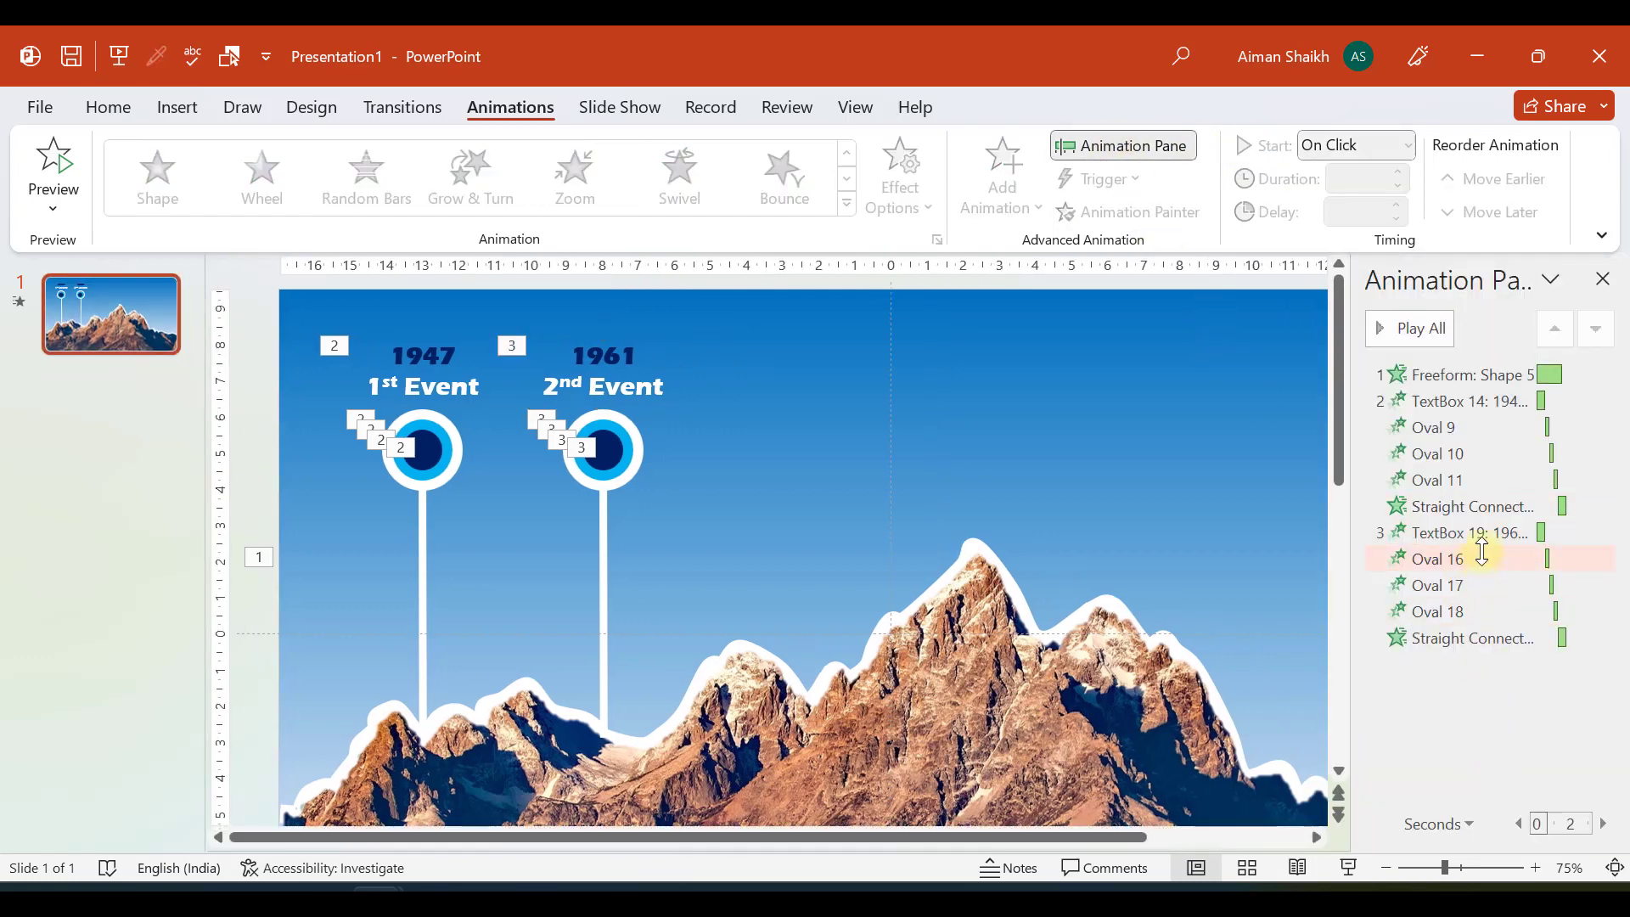
{"action": "left_click", "coordinate": [1489, 529]}
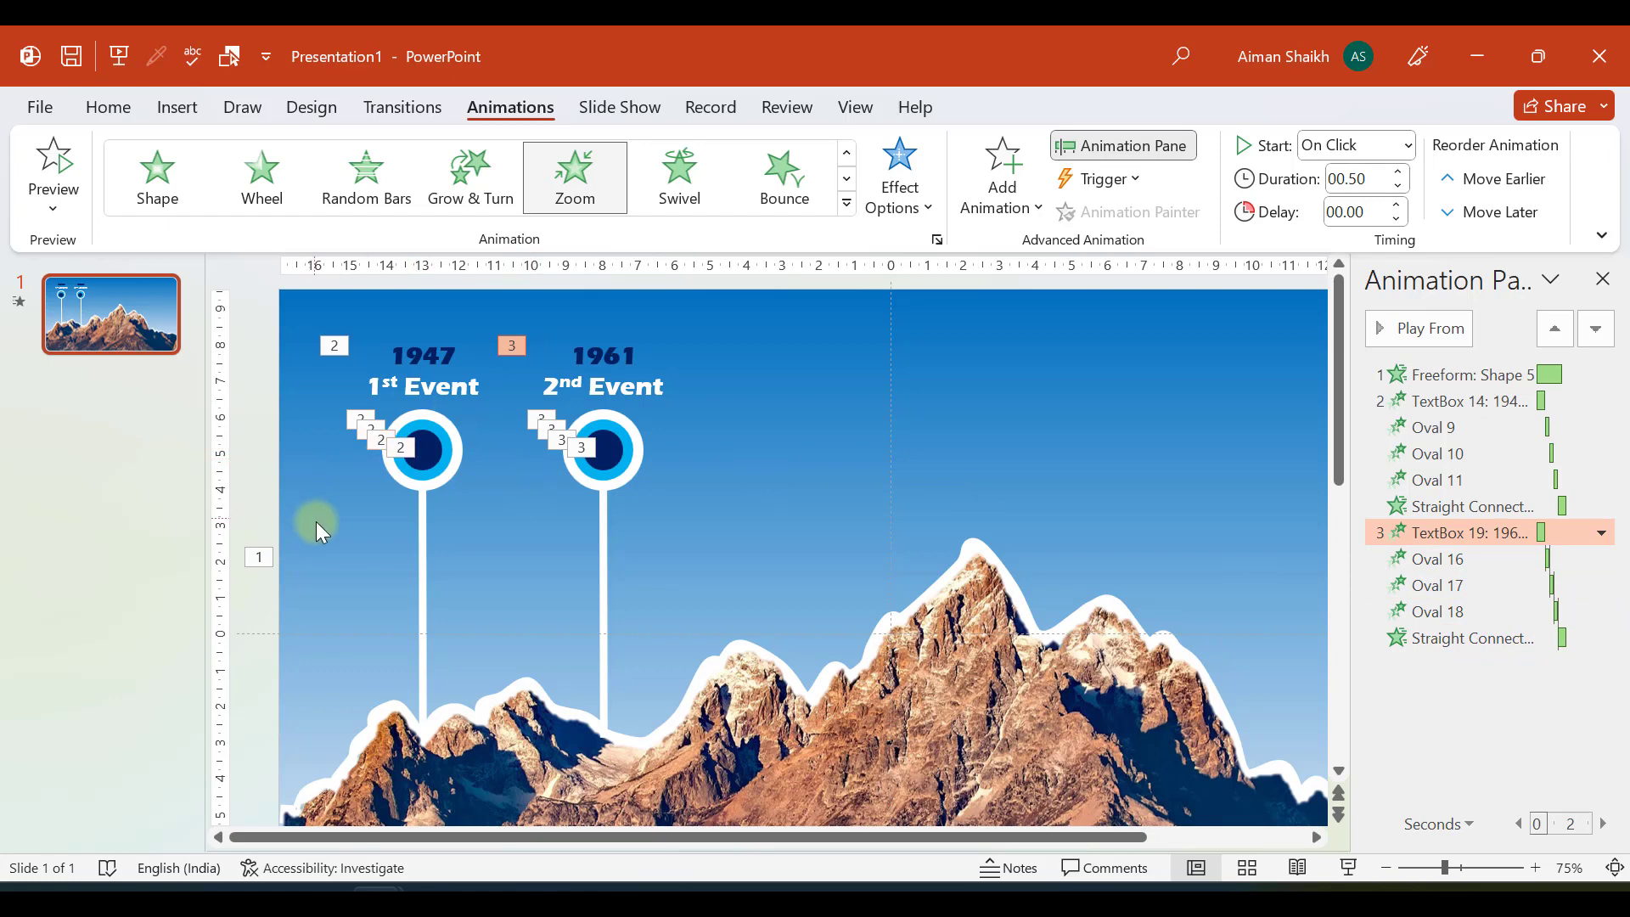
{"action": "scroll", "coordinate": [312, 516], "scroll_direction": "down", "scroll_amount": 3}
{"action": "left_click", "coordinate": [90, 202]}
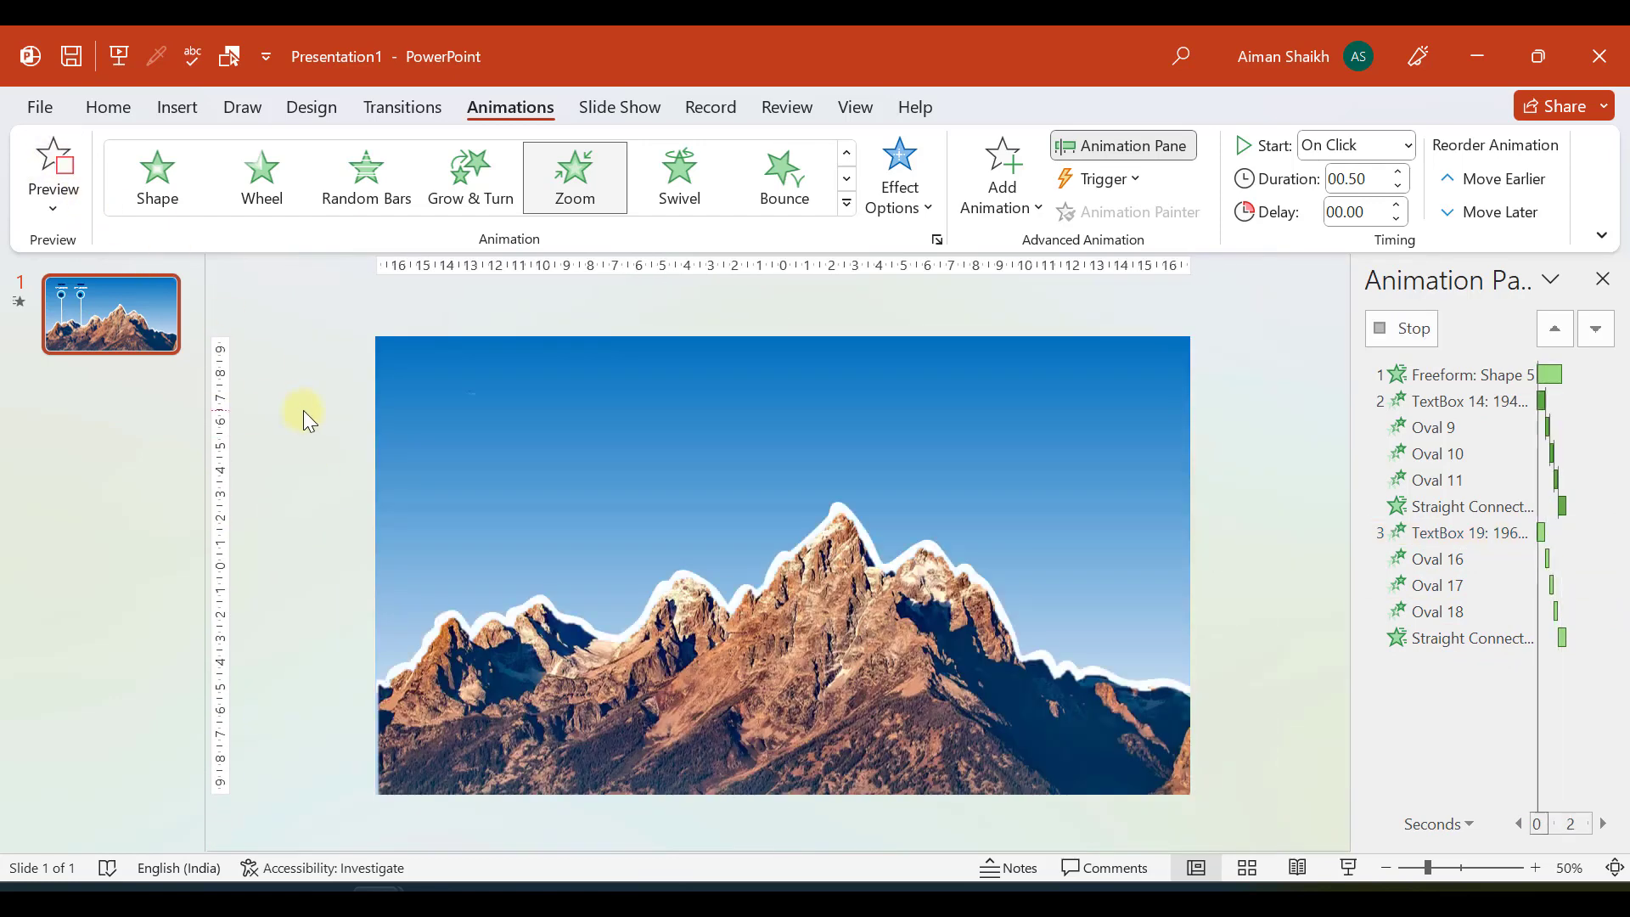